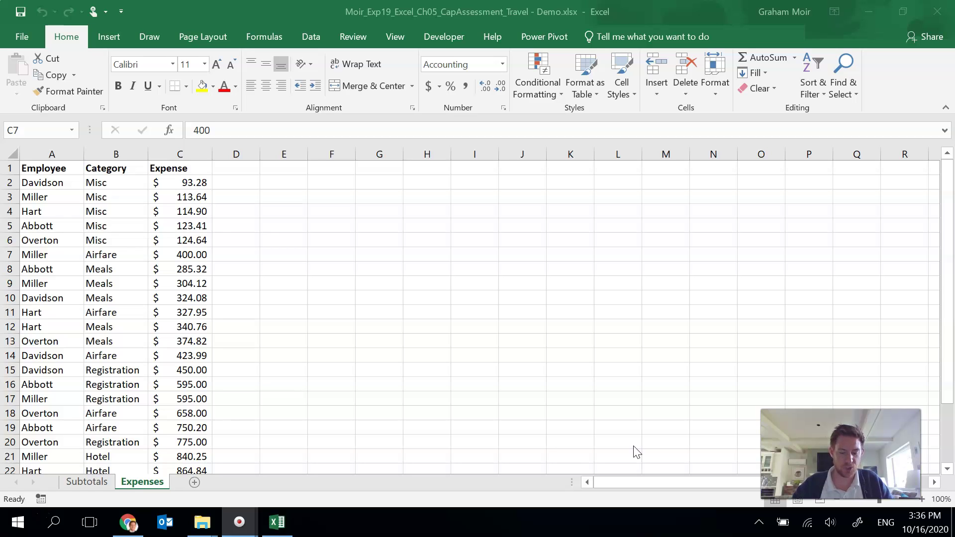
Go to the Subtotals sheet and select cell B6 in the expense data.
{"action": "left_click", "coordinate": [89, 483]}
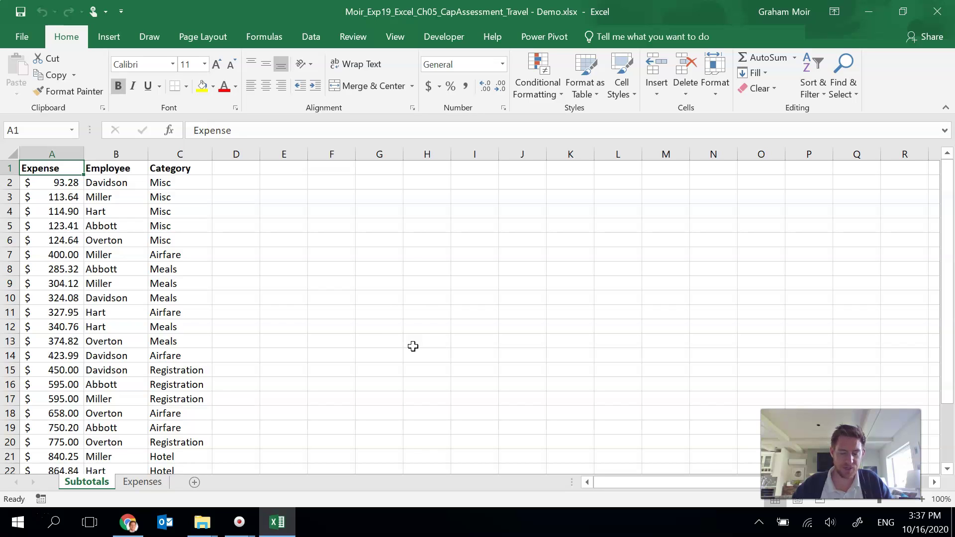
{"action": "left_click", "coordinate": [103, 240]}
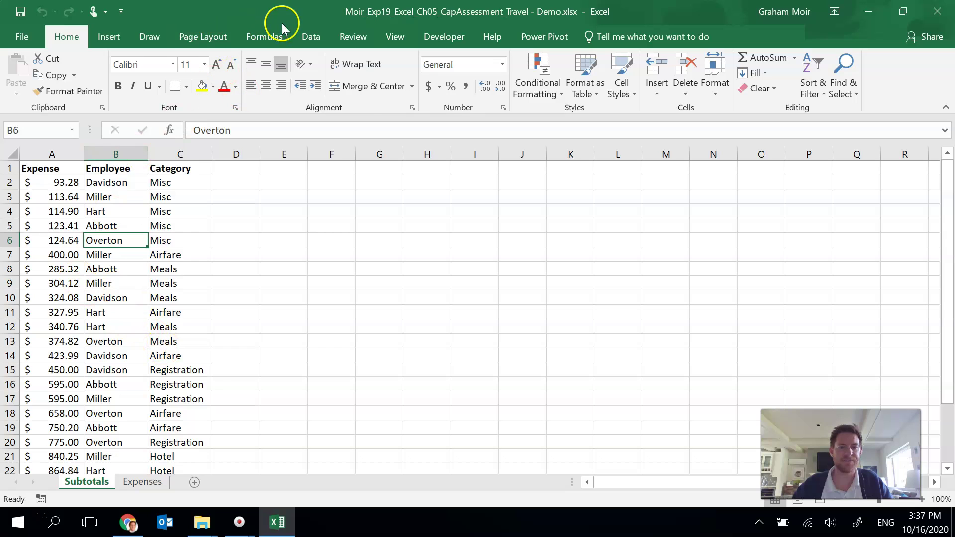
Apply a two-level sort: Employee A to Z, then Category A to Z.
{"action": "left_click", "coordinate": [310, 37]}
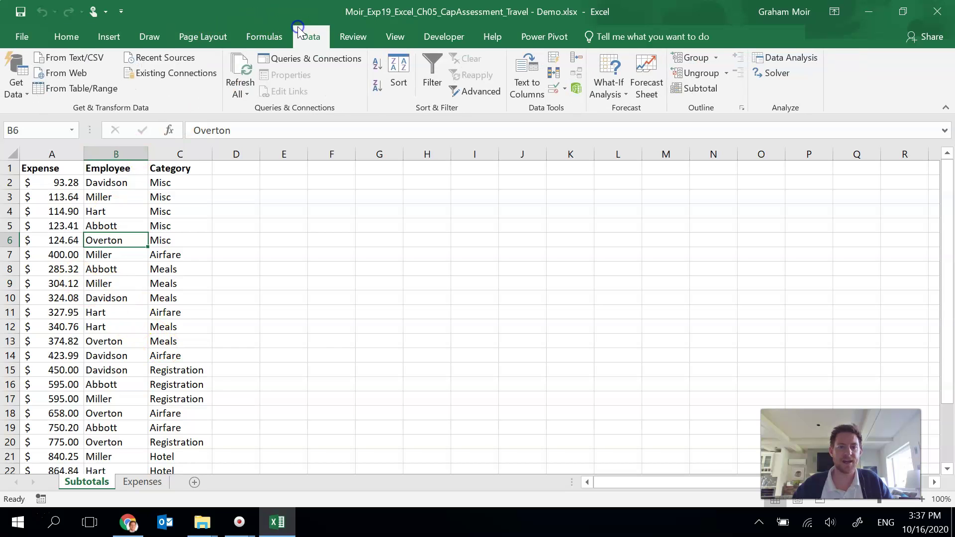
{"action": "left_click", "coordinate": [395, 85]}
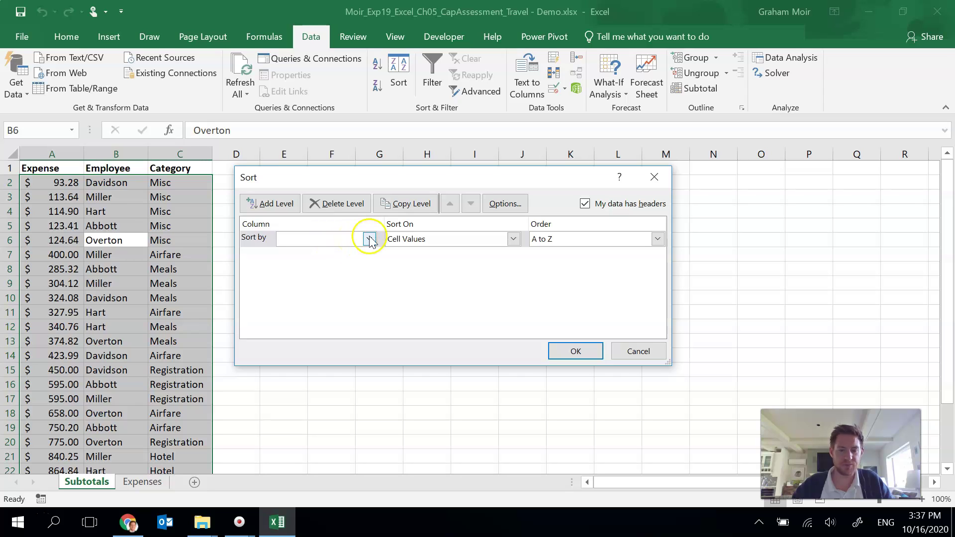
{"action": "left_click", "coordinate": [368, 238]}
{"action": "left_click", "coordinate": [349, 253]}
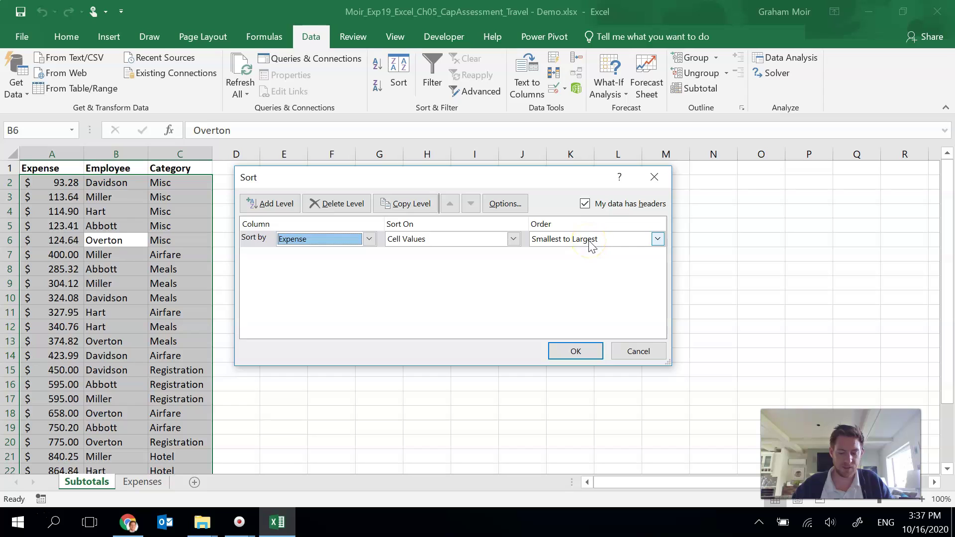
{"action": "left_click", "coordinate": [368, 239]}
{"action": "left_click", "coordinate": [341, 263]}
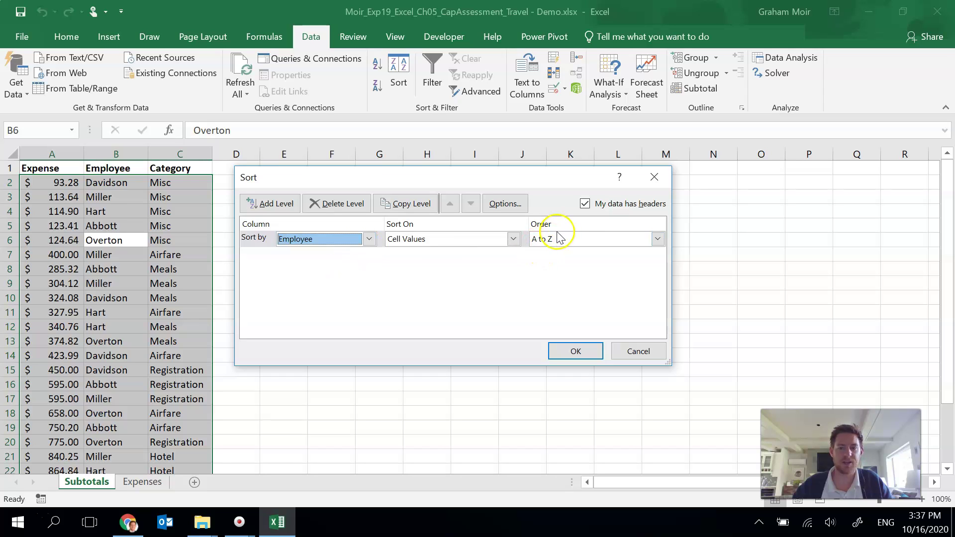
{"action": "left_click", "coordinate": [252, 203]}
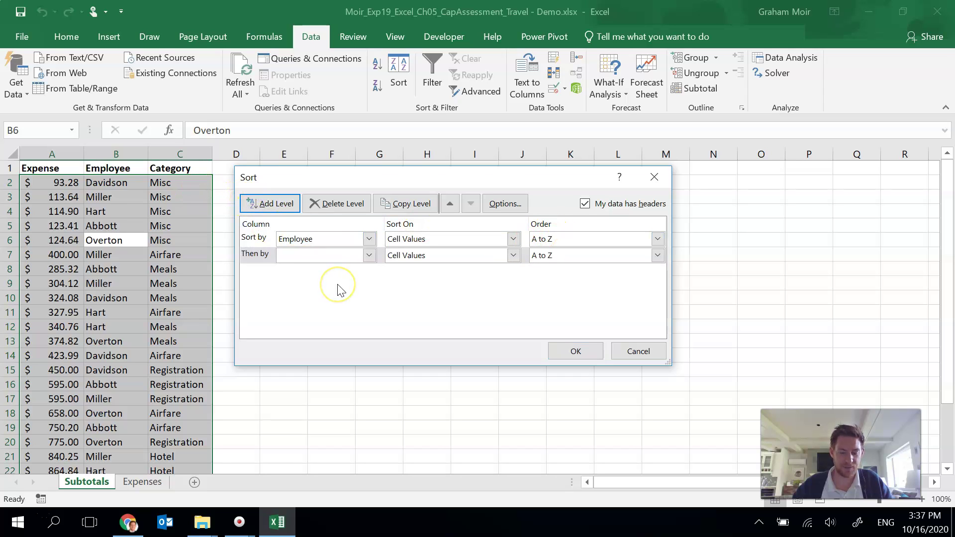
{"action": "left_click", "coordinate": [368, 255]}
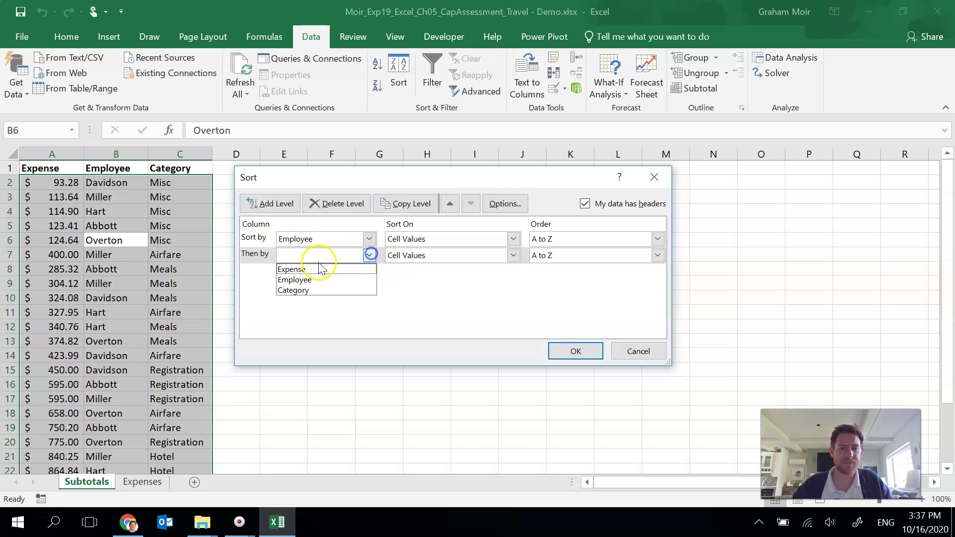
{"action": "left_click", "coordinate": [305, 290]}
{"action": "left_click", "coordinate": [582, 351]}
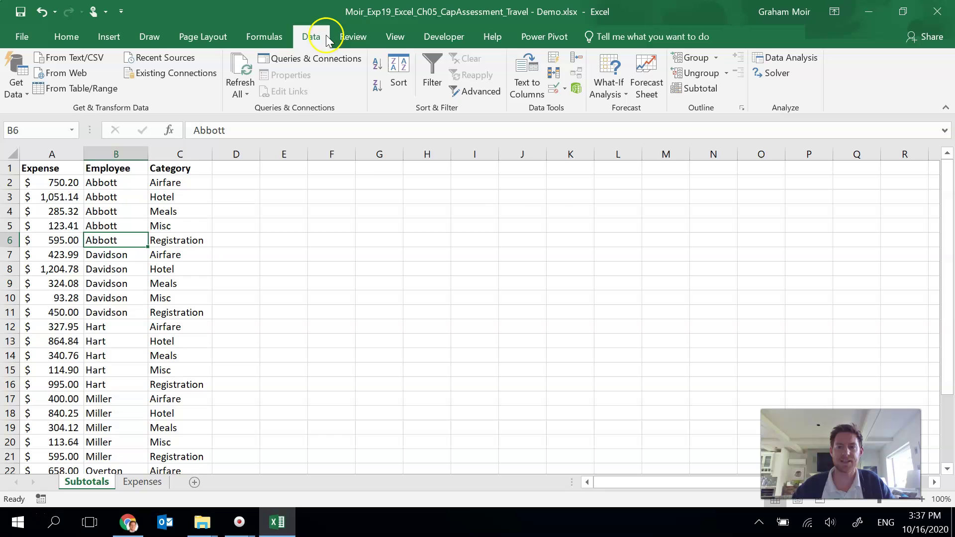
Add Sum subtotals on Expense only, at each change in Employee.
{"action": "left_click", "coordinate": [702, 88]}
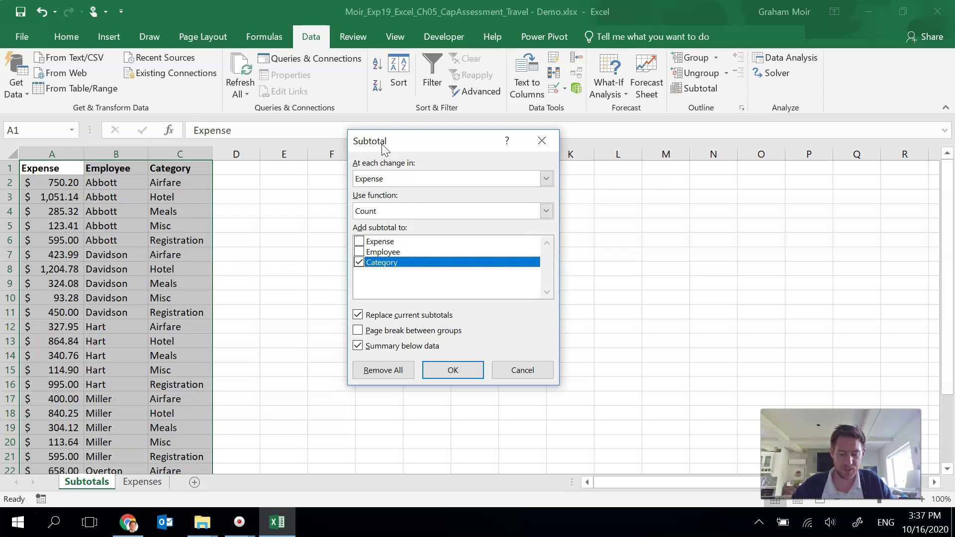
{"action": "left_click", "coordinate": [546, 178]}
{"action": "left_click", "coordinate": [487, 201]}
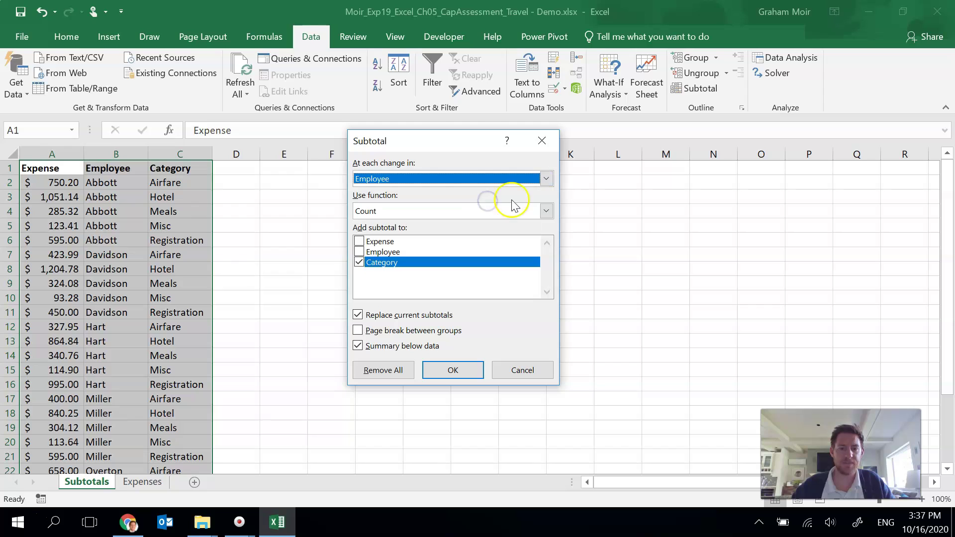
{"action": "left_click", "coordinate": [546, 210]}
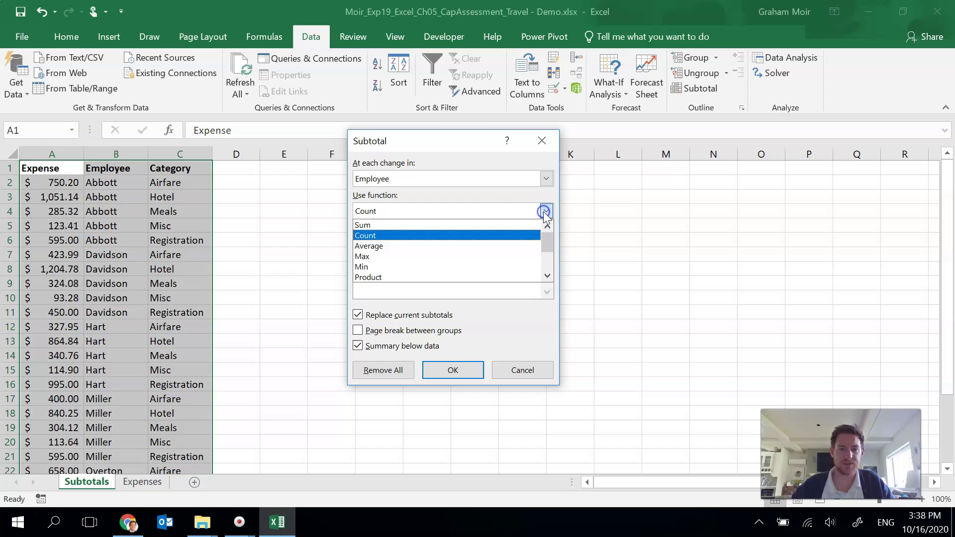
{"action": "left_click", "coordinate": [433, 226]}
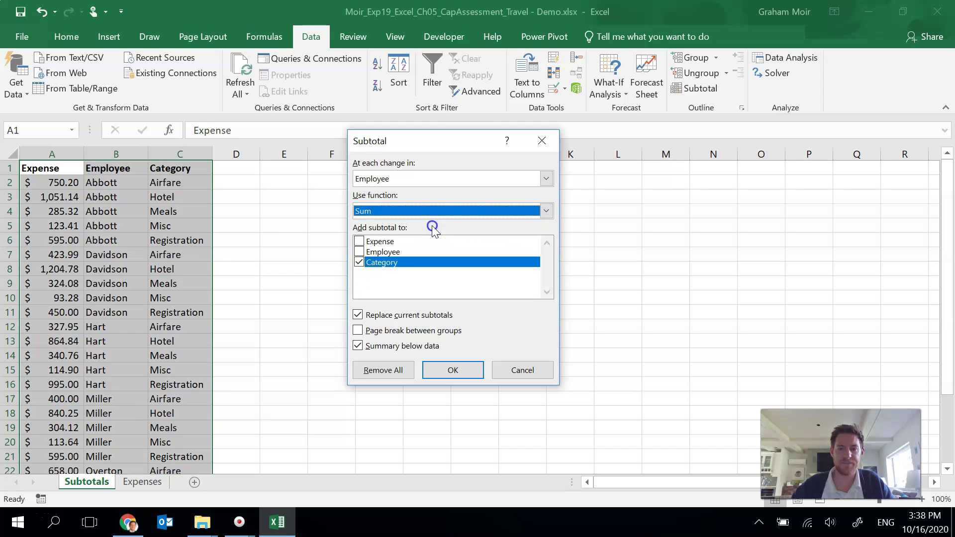
{"action": "left_click", "coordinate": [358, 263]}
{"action": "left_click", "coordinate": [358, 241]}
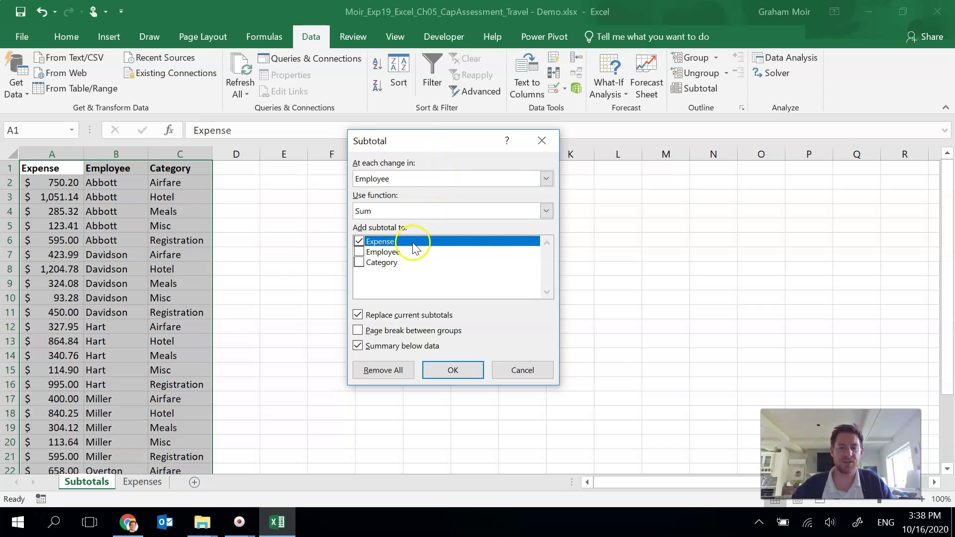
{"action": "left_click", "coordinate": [456, 373]}
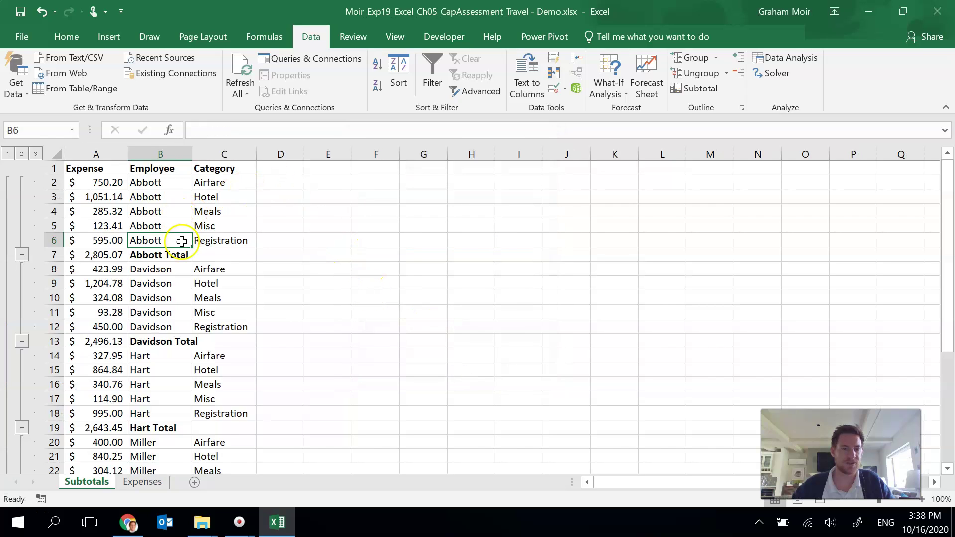
Collapse the Davidson and Miller outline groups to their totals, then switch to the Expenses sheet.
{"action": "left_click", "coordinate": [170, 241]}
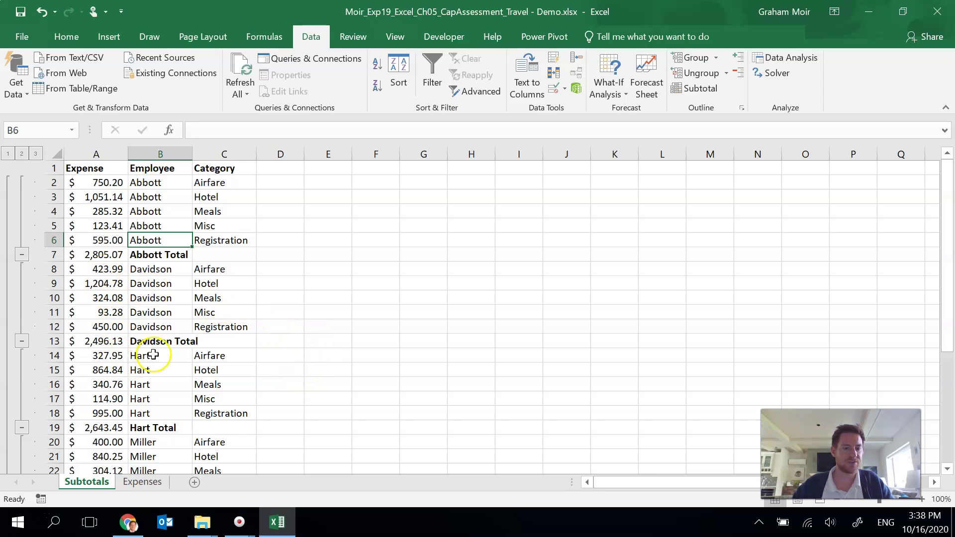
{"action": "left_click", "coordinate": [21, 341]}
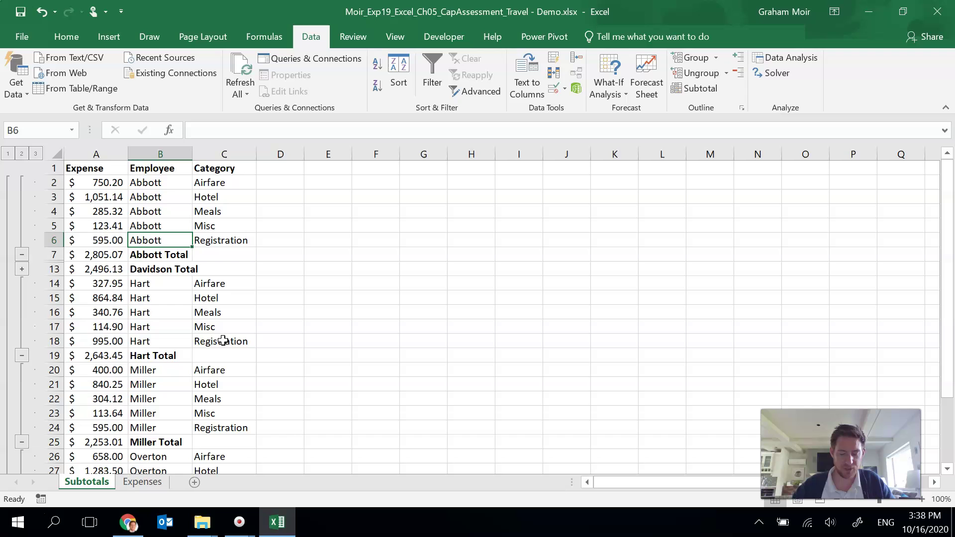
{"action": "scroll", "coordinate": [82, 381], "scroll_direction": "down", "scroll_amount": 2}
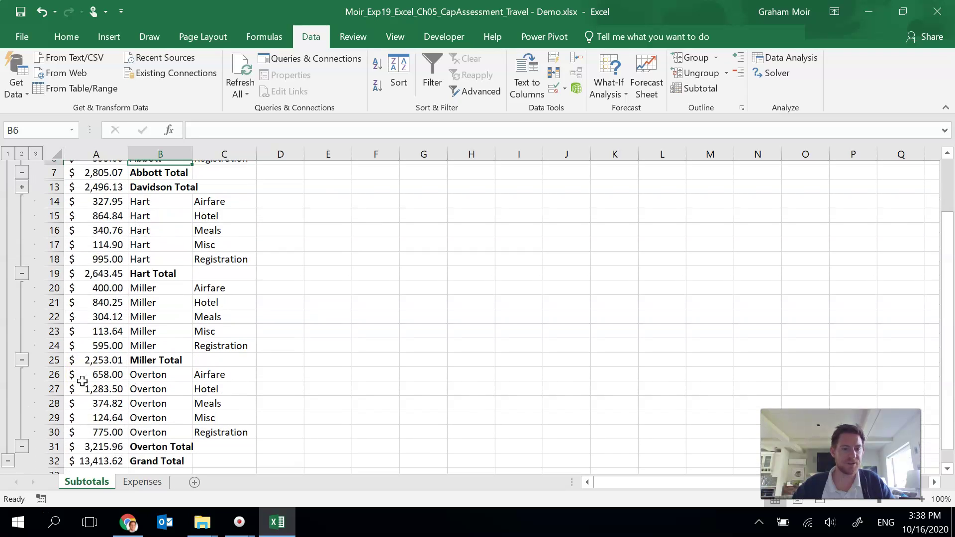
{"action": "left_click", "coordinate": [22, 356]}
{"action": "scroll", "coordinate": [224, 363], "scroll_direction": "up", "scroll_amount": 2}
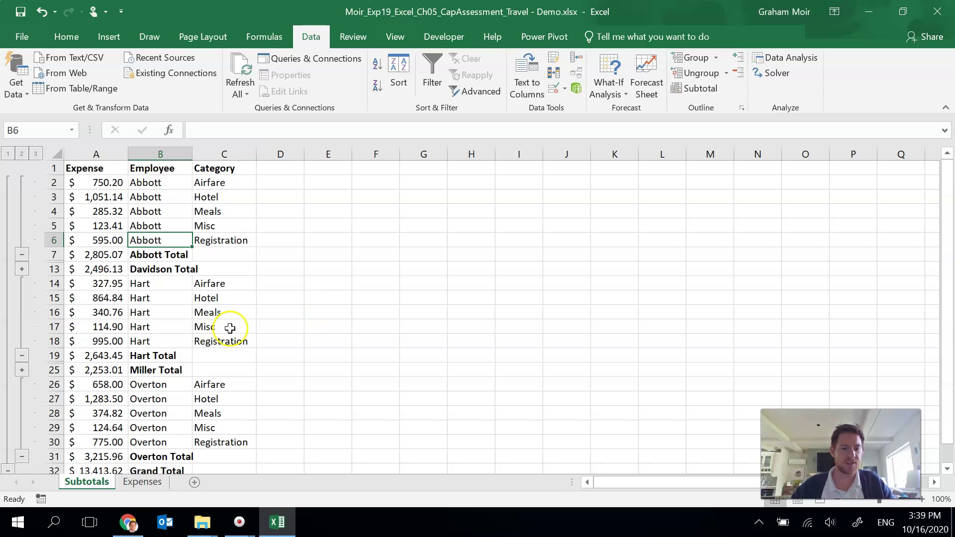
{"action": "left_click", "coordinate": [142, 482]}
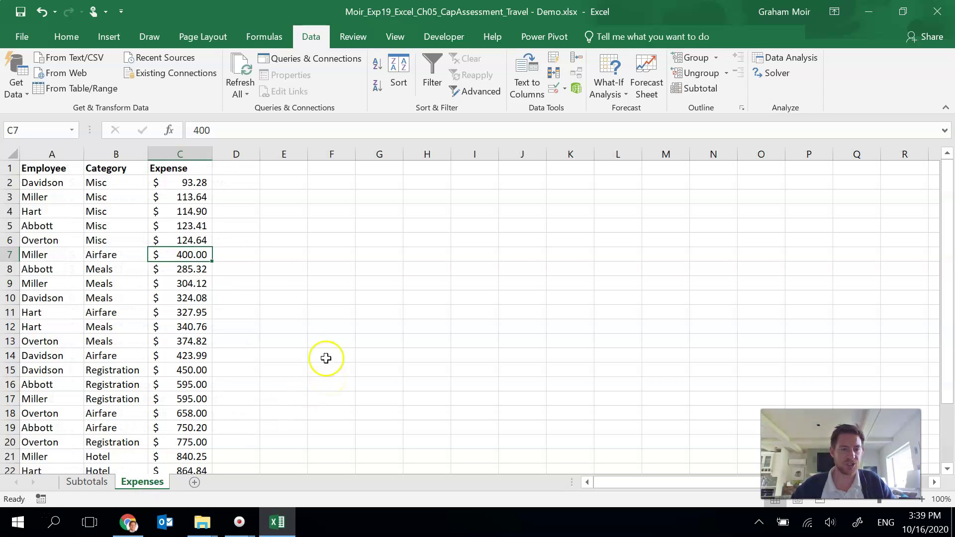
Insert a PivotTable from the expense data on a new worksheet.
{"action": "left_click", "coordinate": [113, 299]}
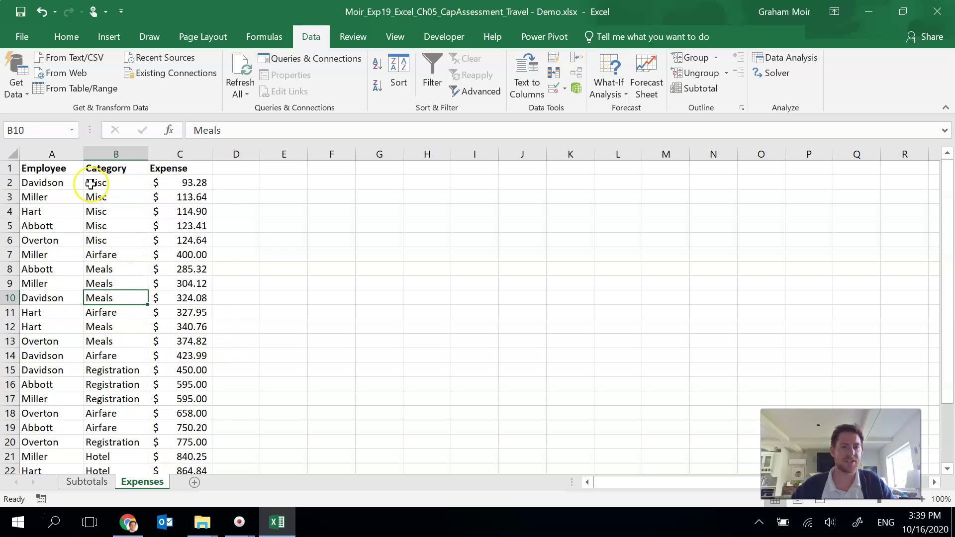
{"action": "left_click", "coordinate": [102, 38]}
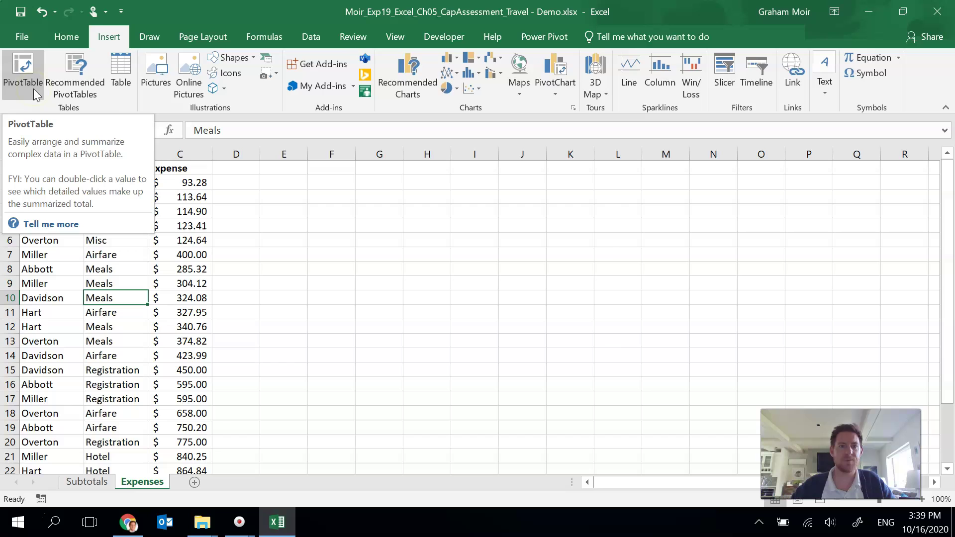
{"action": "left_click", "coordinate": [24, 74]}
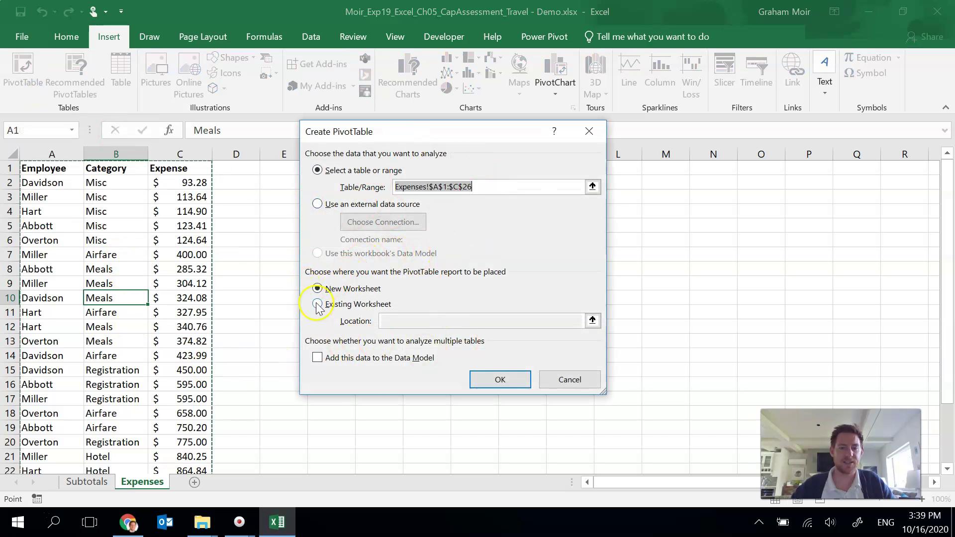
{"action": "left_click", "coordinate": [498, 383]}
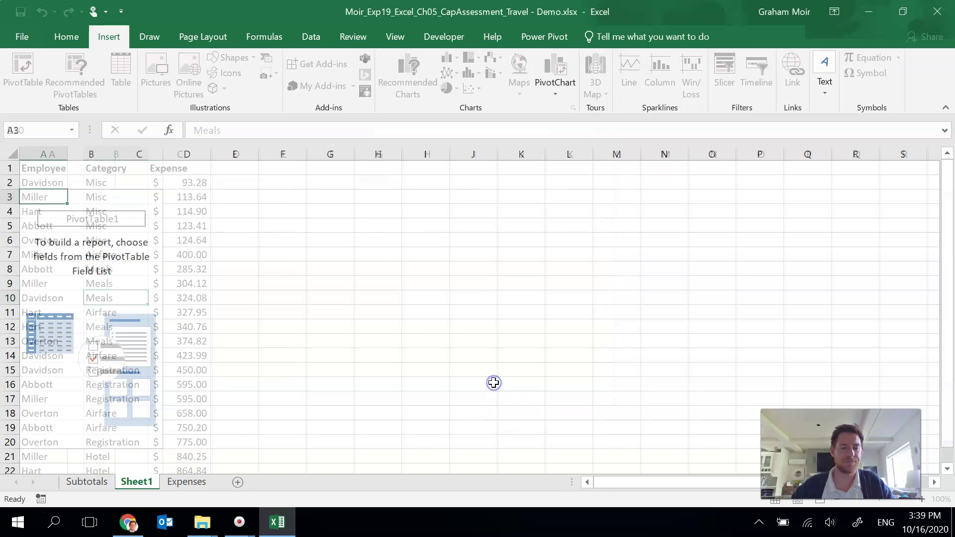
Rename the new pivot sheet to Summary.
{"action": "double_click", "coordinate": [143, 481]}
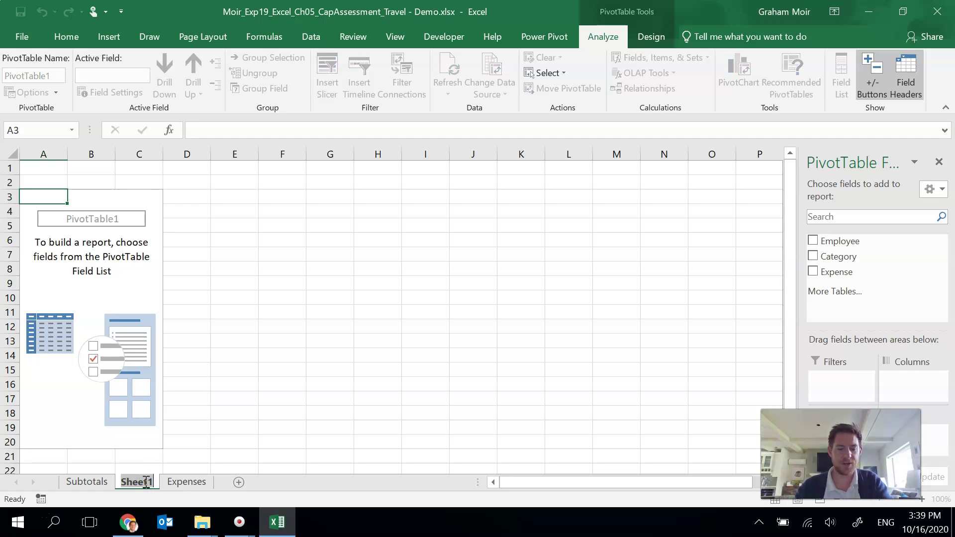
{"action": "type", "text": "Summary"}
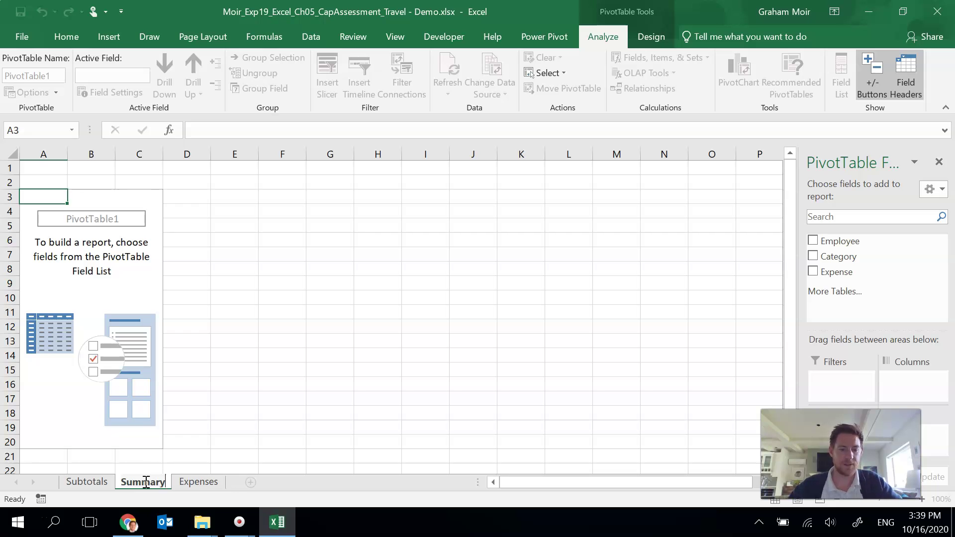
{"action": "left_click", "coordinate": [231, 456]}
{"action": "left_click", "coordinate": [230, 456]}
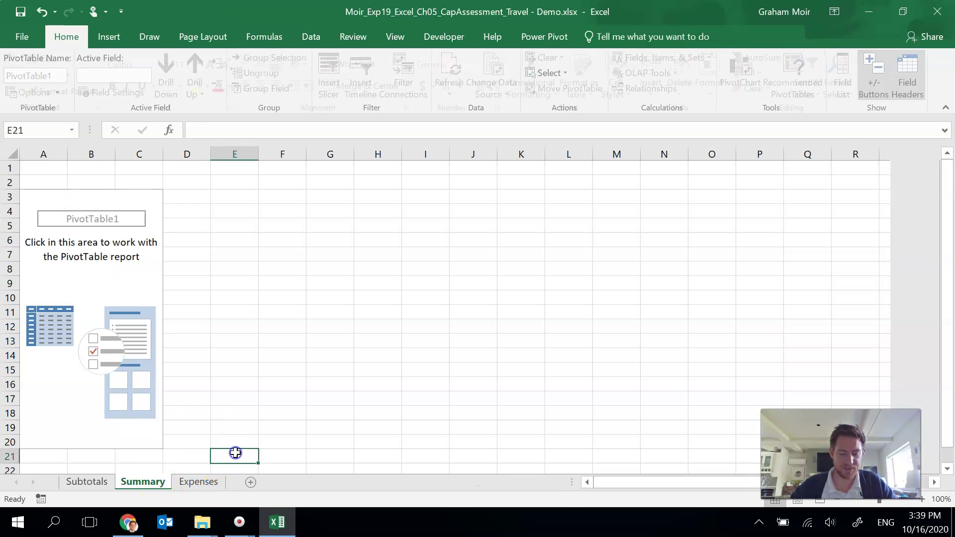
Set the PivotTable Name to Categories.
{"action": "left_click", "coordinate": [90, 261]}
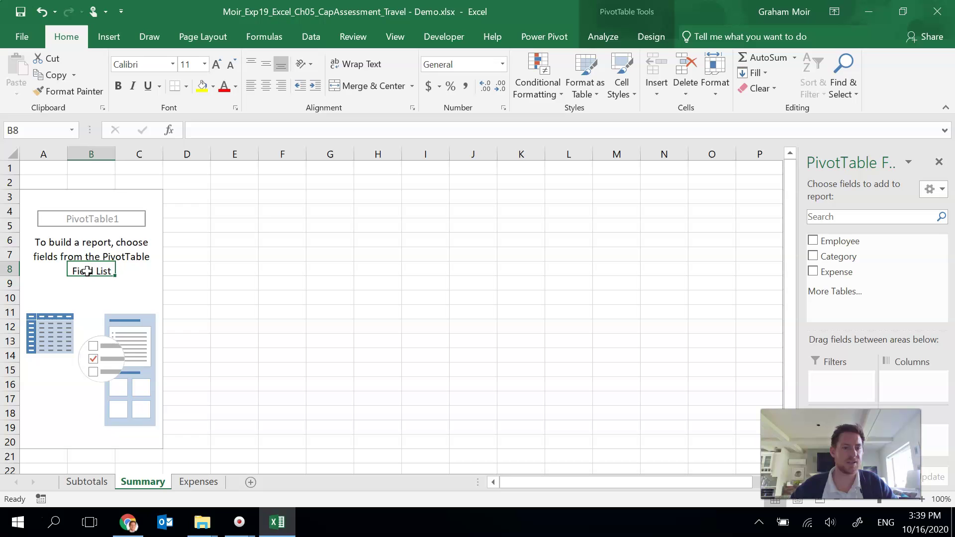
{"action": "left_click", "coordinate": [137, 230]}
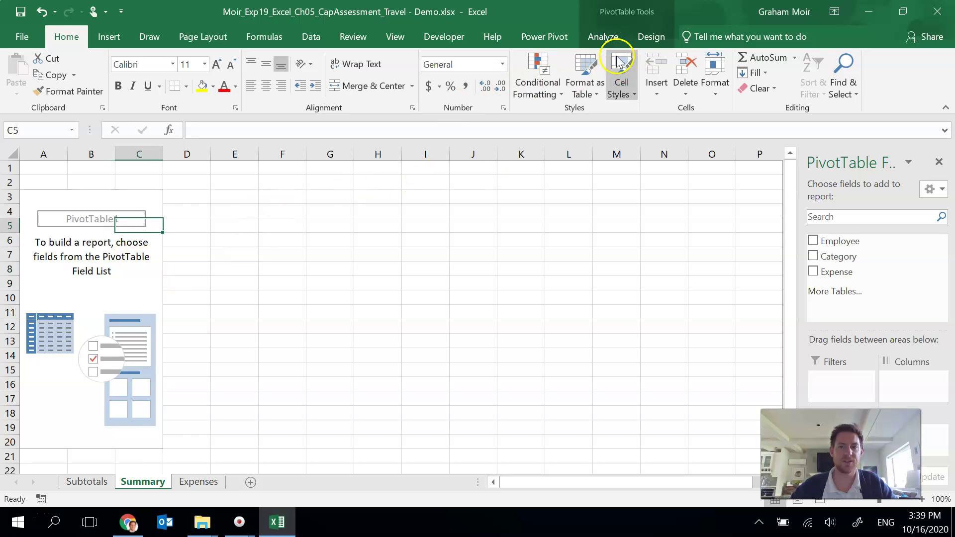
{"action": "left_click", "coordinate": [609, 39]}
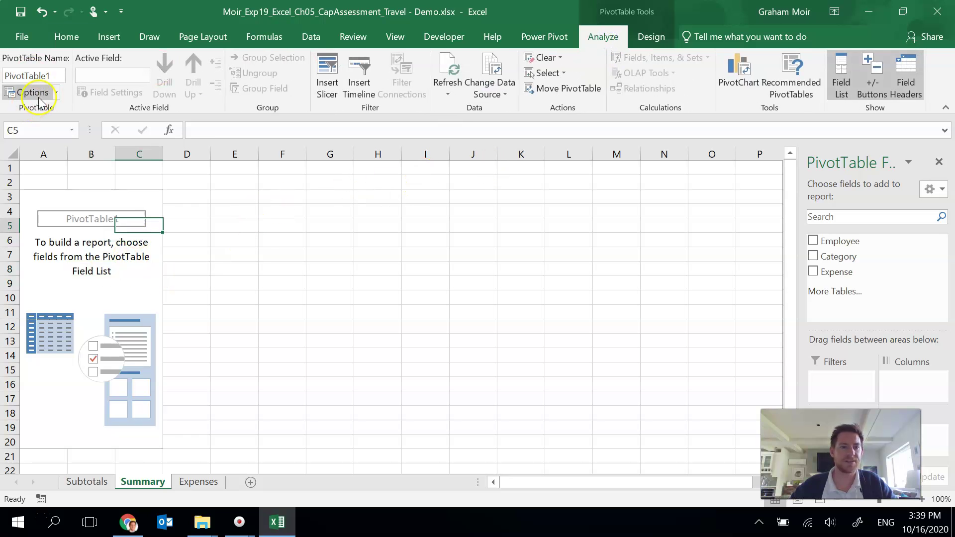
{"action": "left_click", "coordinate": [59, 76]}
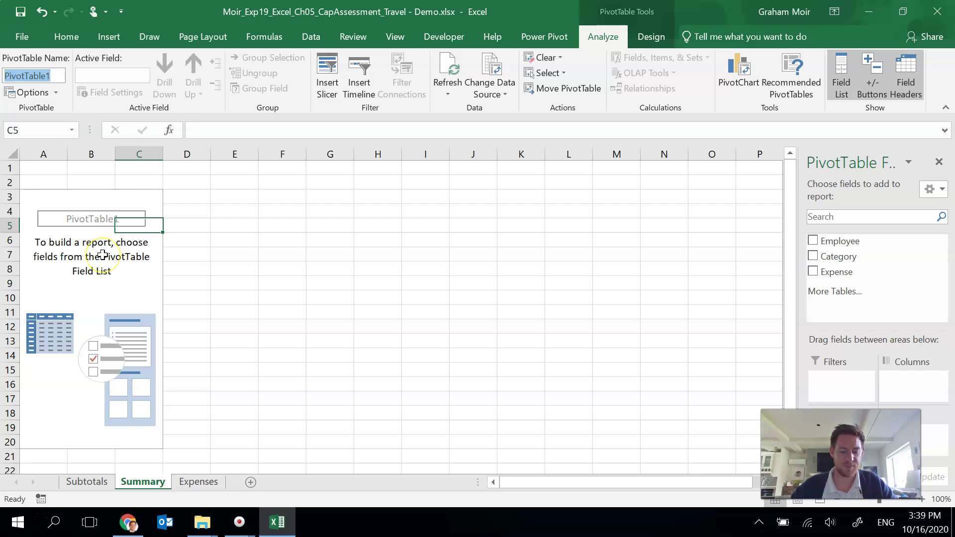
{"action": "type", "text": "Categories"}
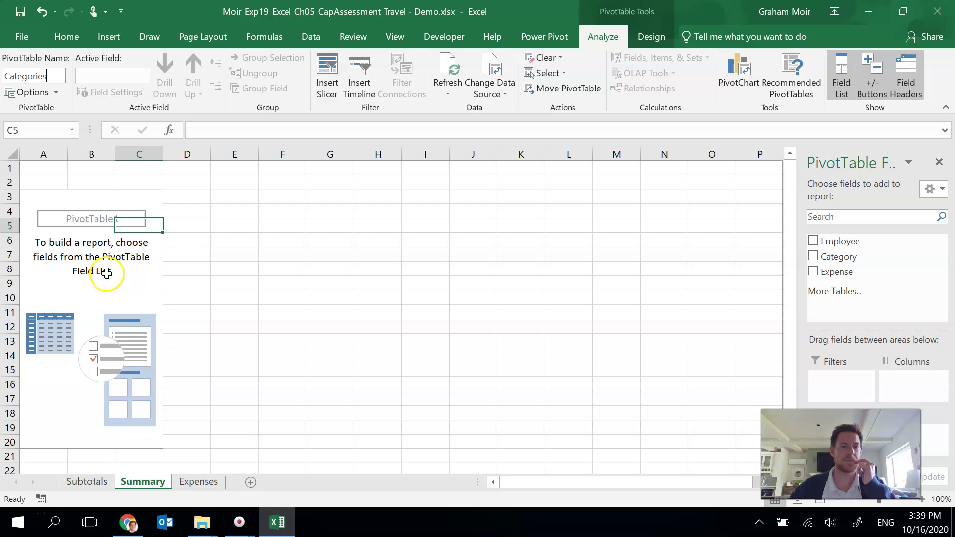
{"action": "left_click", "coordinate": [135, 296]}
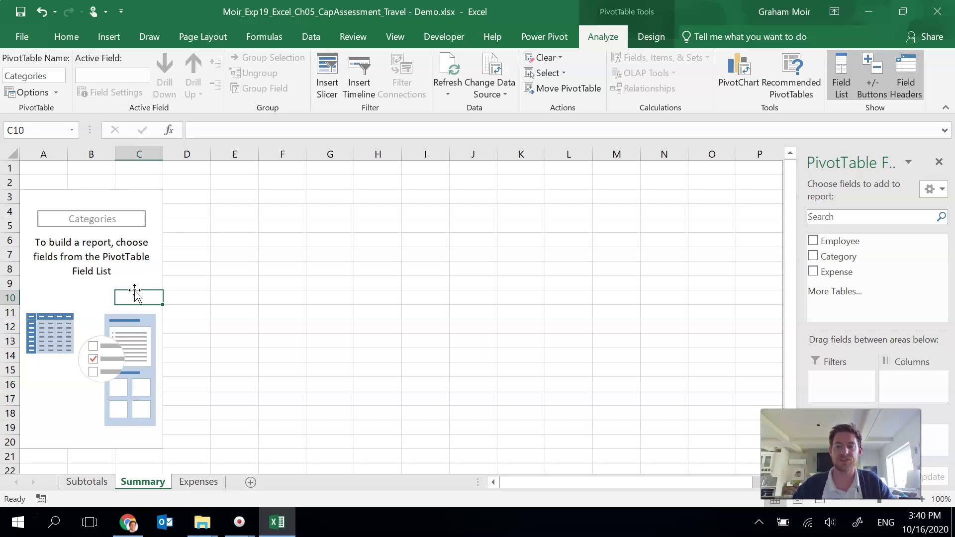
Add Category to Rows and Expense to Values as Sum of Expense.
{"action": "key", "text": "alt+p"}
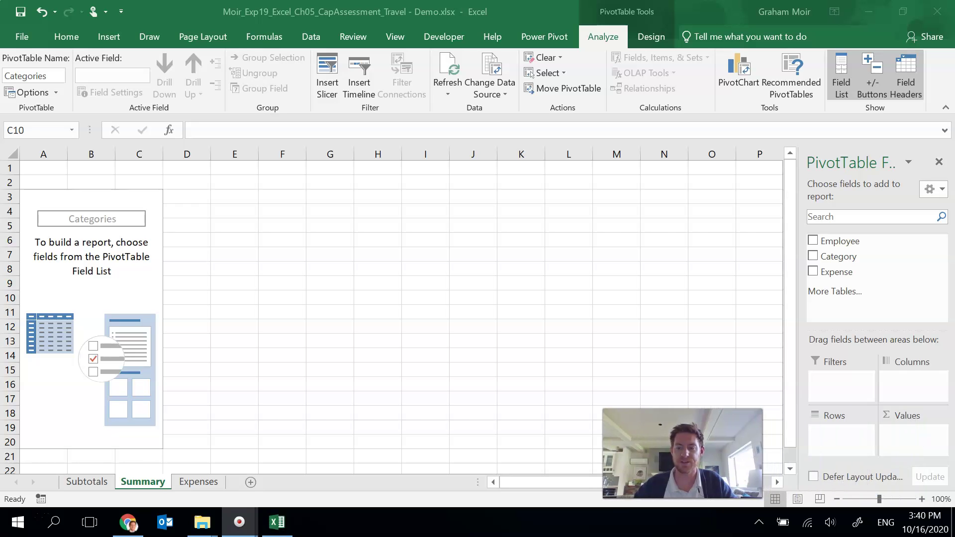
{"action": "left_click", "coordinate": [816, 260]}
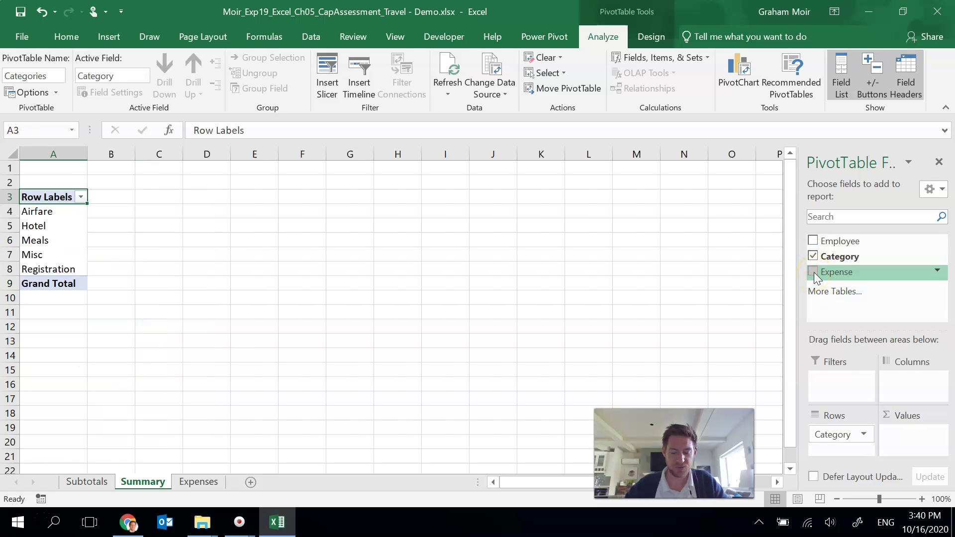
{"action": "left_click", "coordinate": [800, 262]}
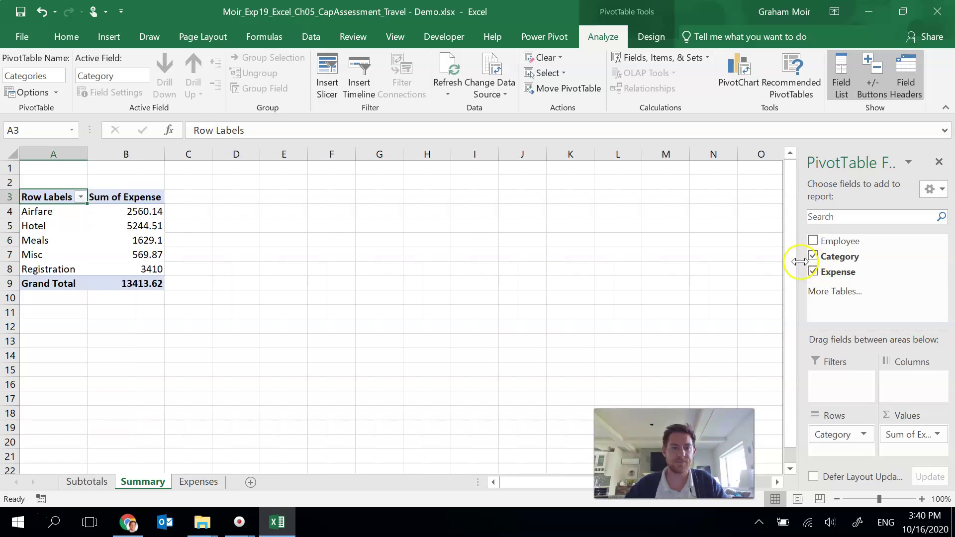
Change the Expense value field to Average, named Average Expense, with Accounting number format.
{"action": "left_click", "coordinate": [938, 438]}
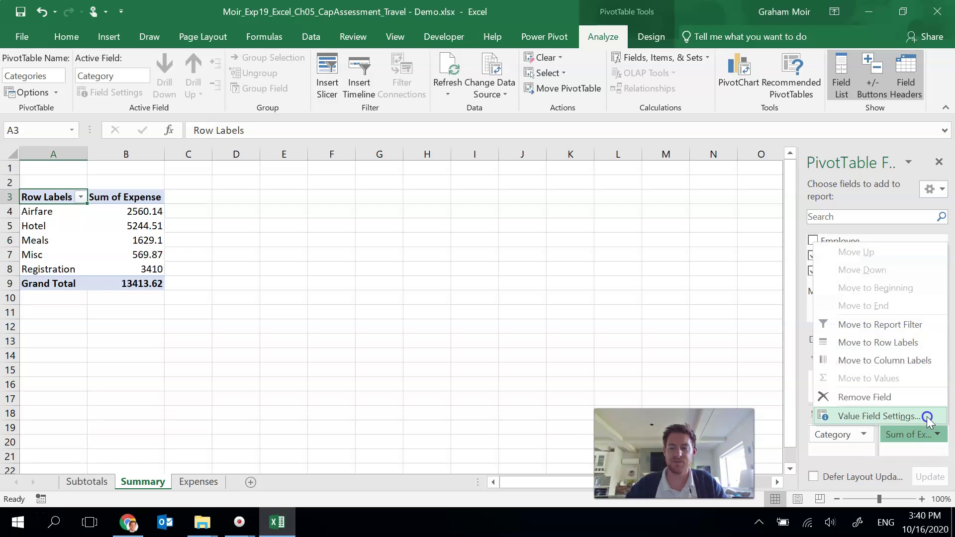
{"action": "left_click", "coordinate": [927, 417]}
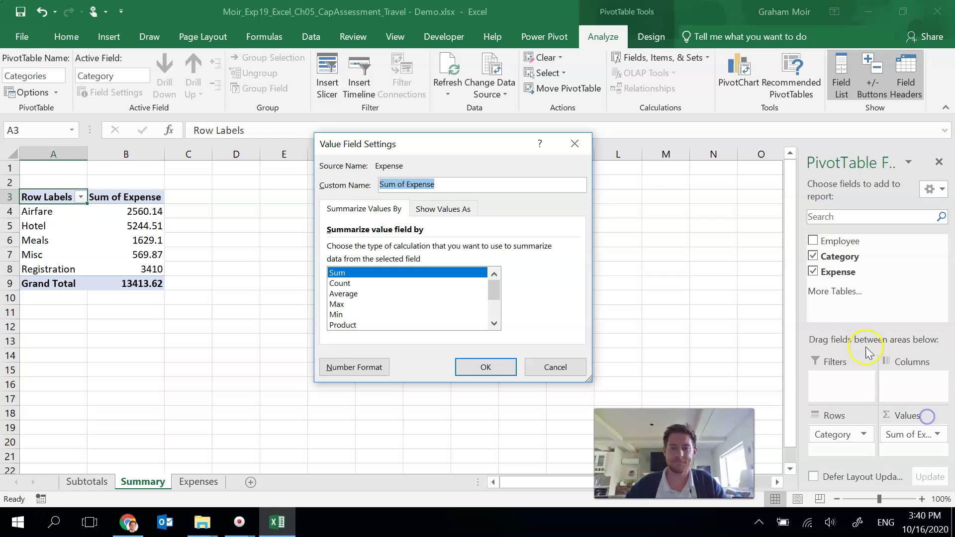
{"action": "left_click", "coordinate": [362, 297]}
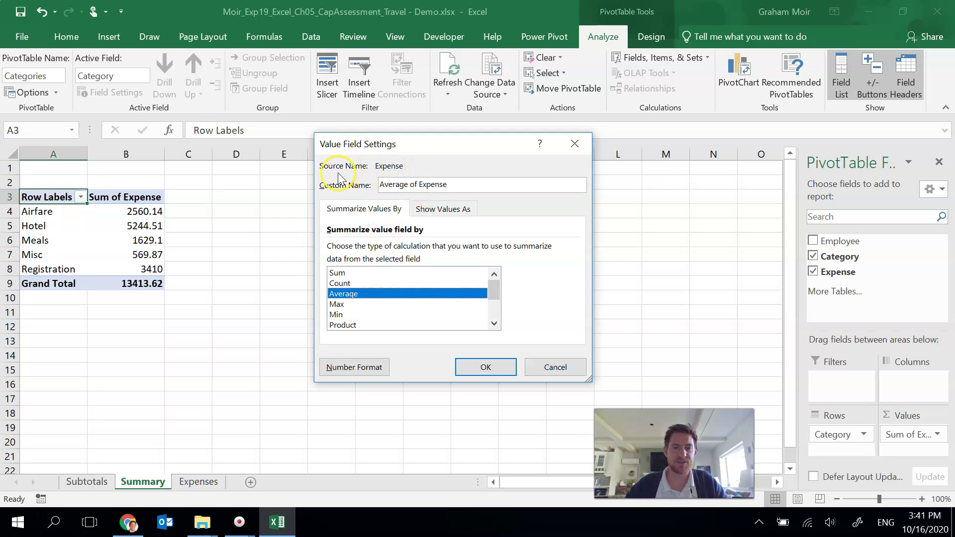
{"action": "left_click", "coordinate": [419, 184]}
{"action": "key", "text": "BackSpace"}
{"action": "key", "text": "BackSpace"}
{"action": "key", "text": "BackSpace"}
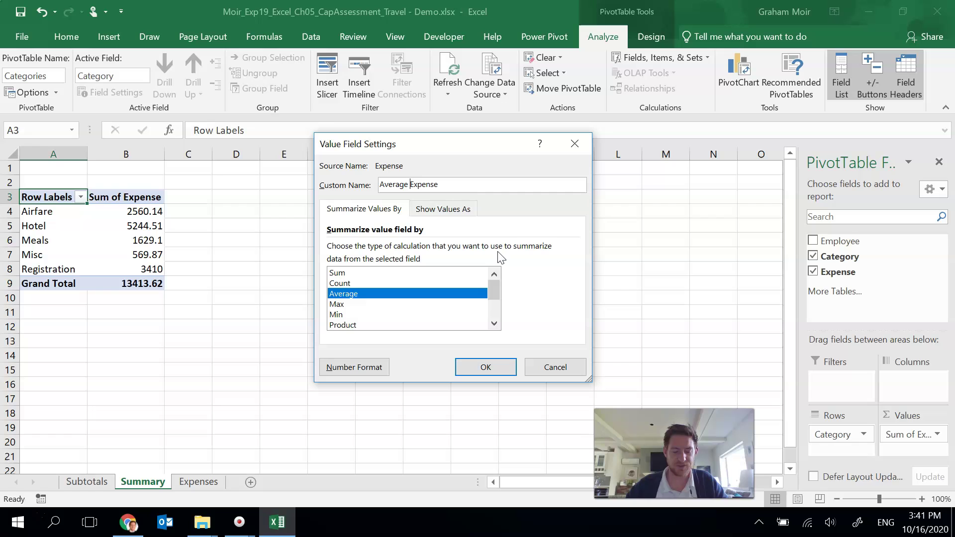
{"action": "left_click", "coordinate": [373, 373]}
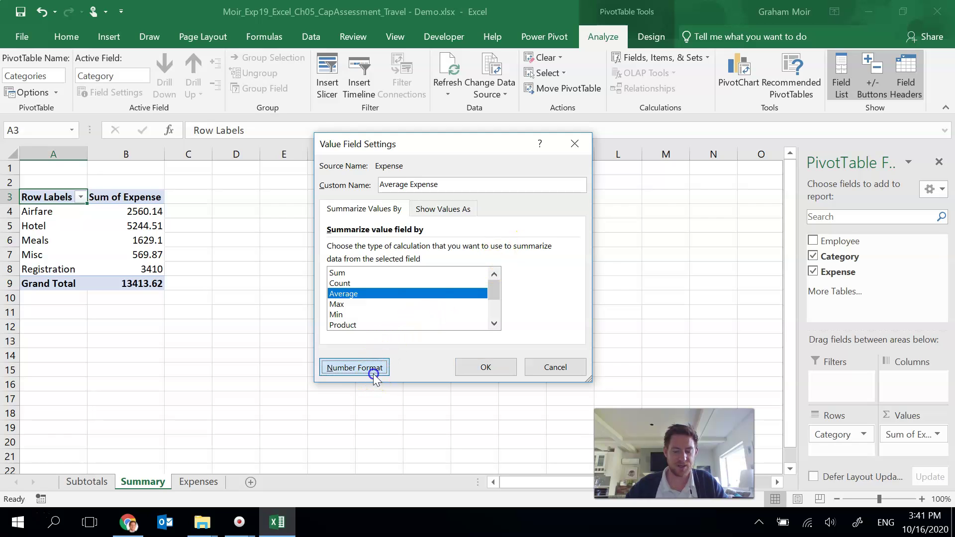
{"action": "left_click", "coordinate": [298, 178]}
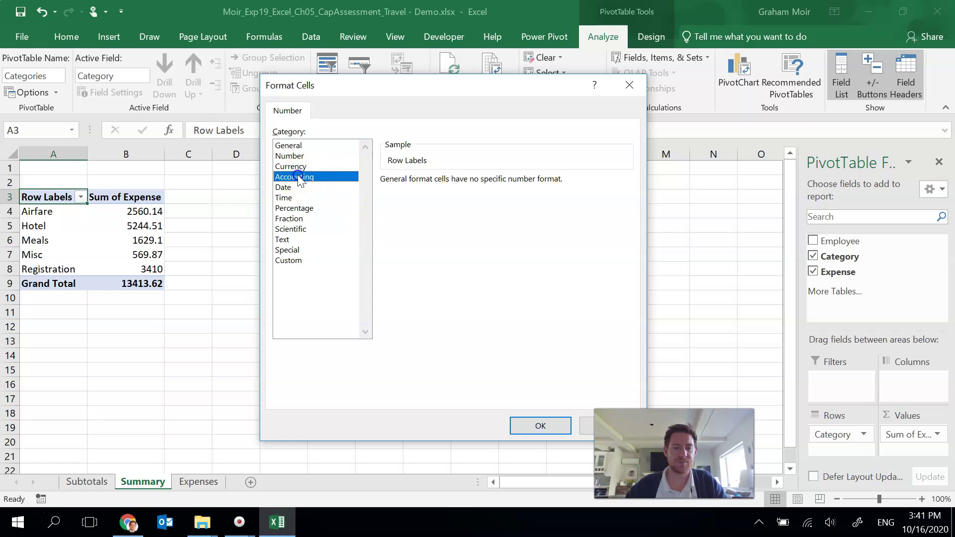
{"action": "left_click", "coordinate": [540, 425]}
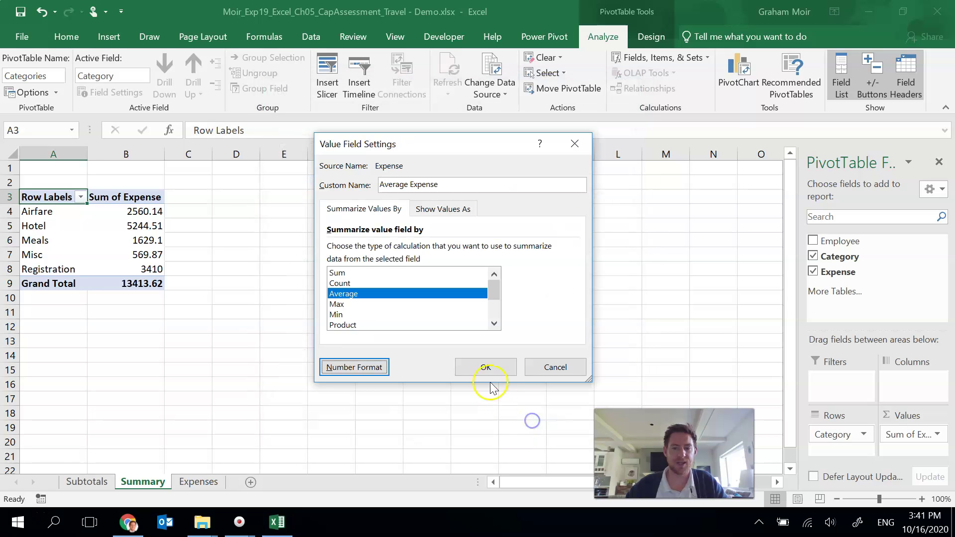
{"action": "left_click", "coordinate": [487, 366]}
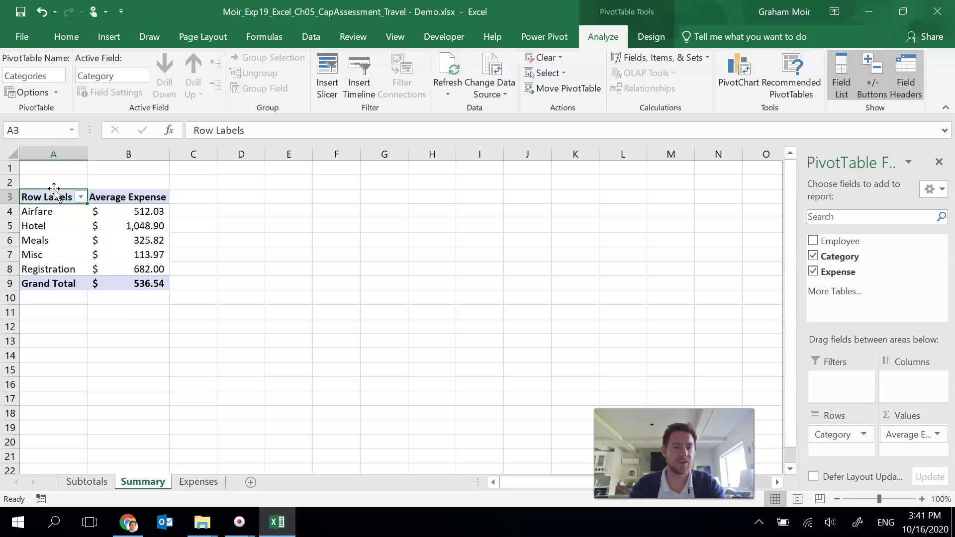
Replace the Row Labels heading in A3 with Category.
{"action": "type", "text": "Categor"}
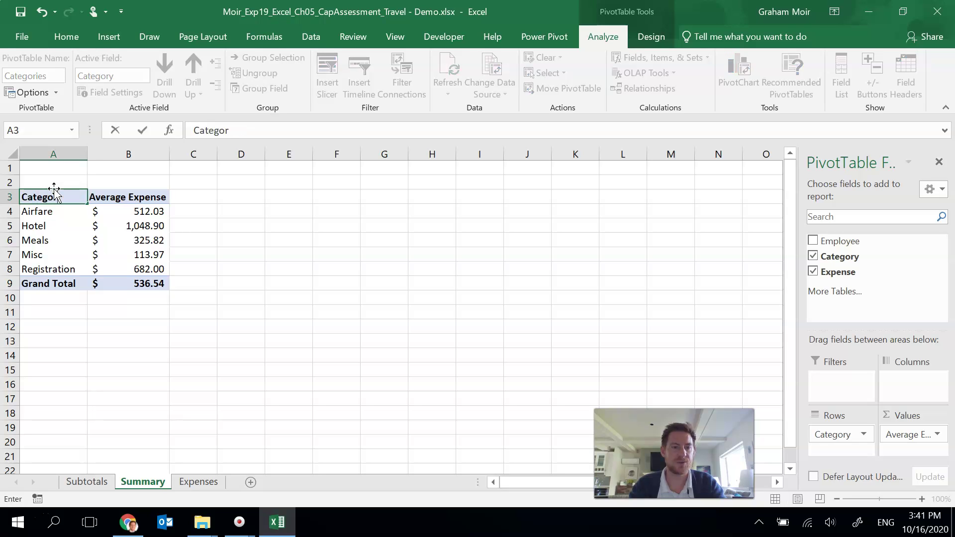
{"action": "type", "text": "y"}
{"action": "key", "text": "Return"}
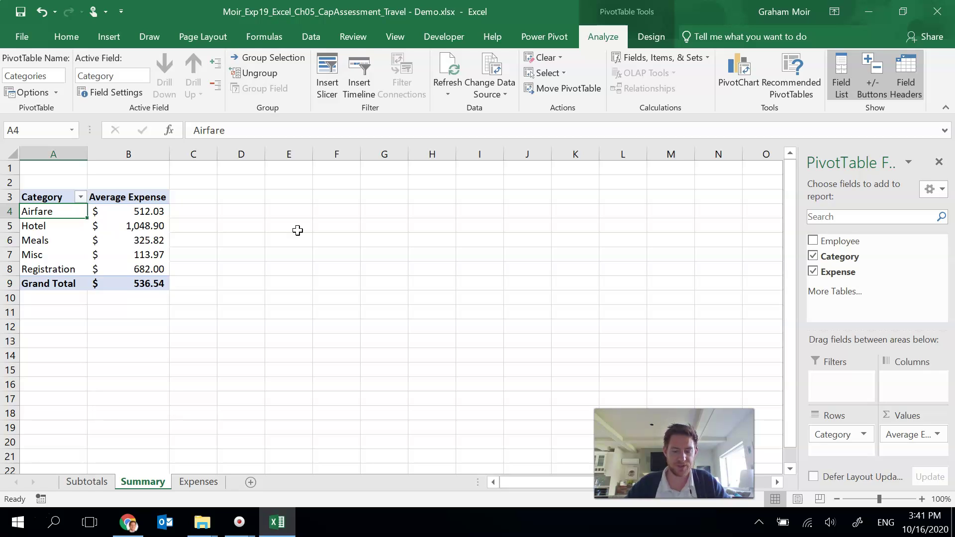
Set Grand Totals to On for Rows Only so the bottom total row disappears.
{"action": "left_click", "coordinate": [649, 37]}
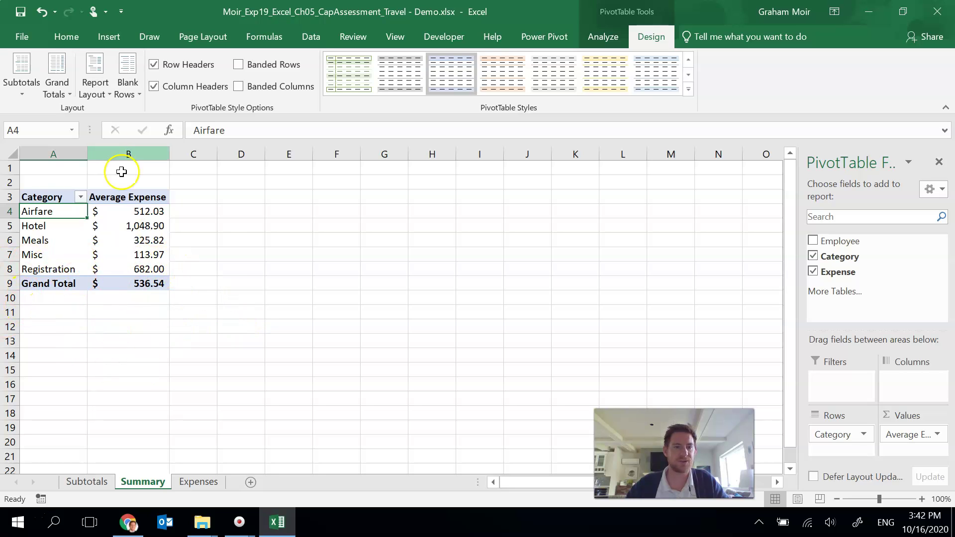
{"action": "left_click", "coordinate": [69, 95]}
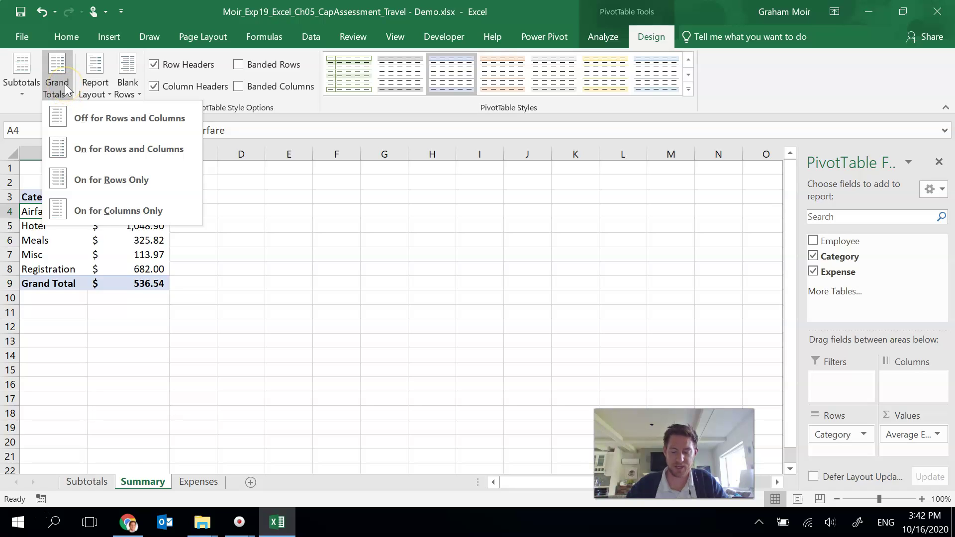
{"action": "left_click", "coordinate": [141, 187]}
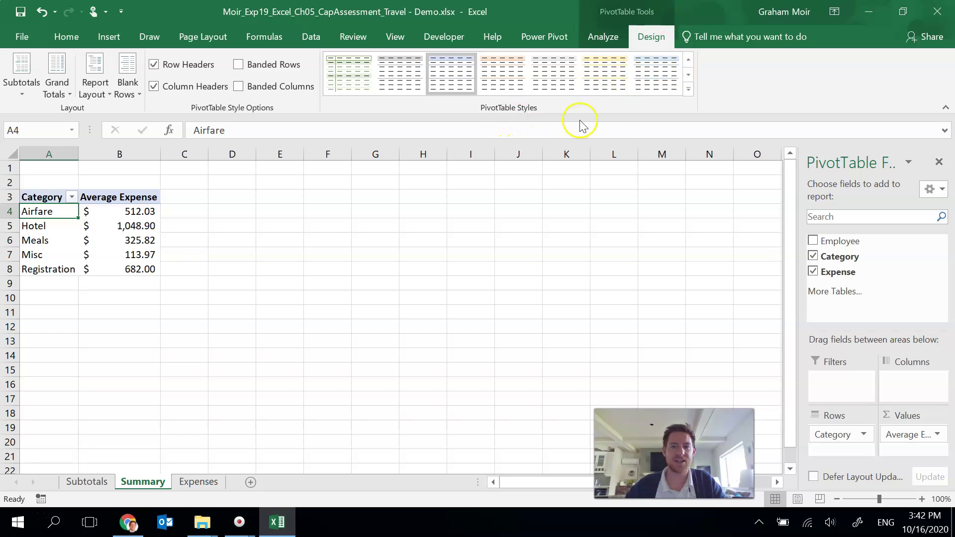
Apply the Light Blue, Pivot Style Dark 2 style and turn on Banded Rows.
{"action": "left_click", "coordinate": [688, 90]}
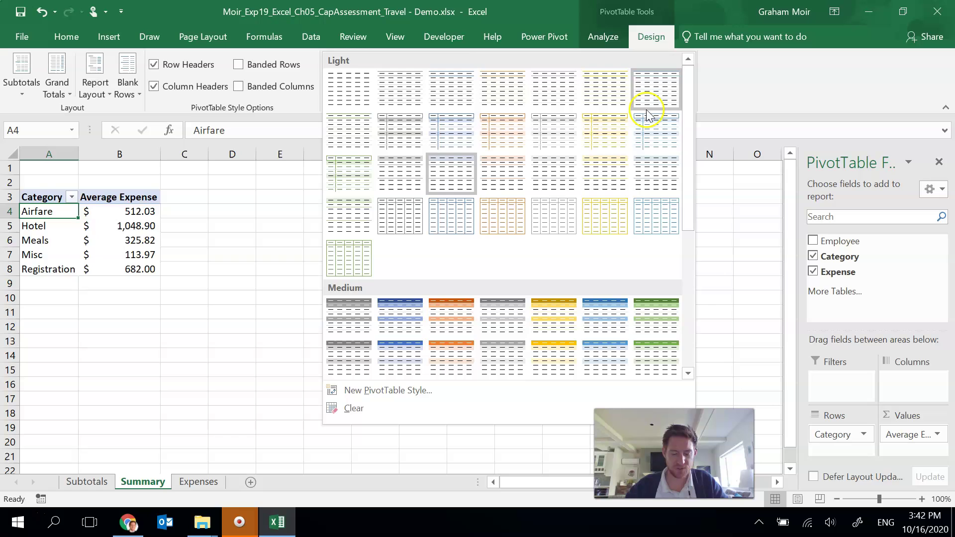
{"action": "scroll", "coordinate": [512, 243], "scroll_direction": "down", "scroll_amount": 5}
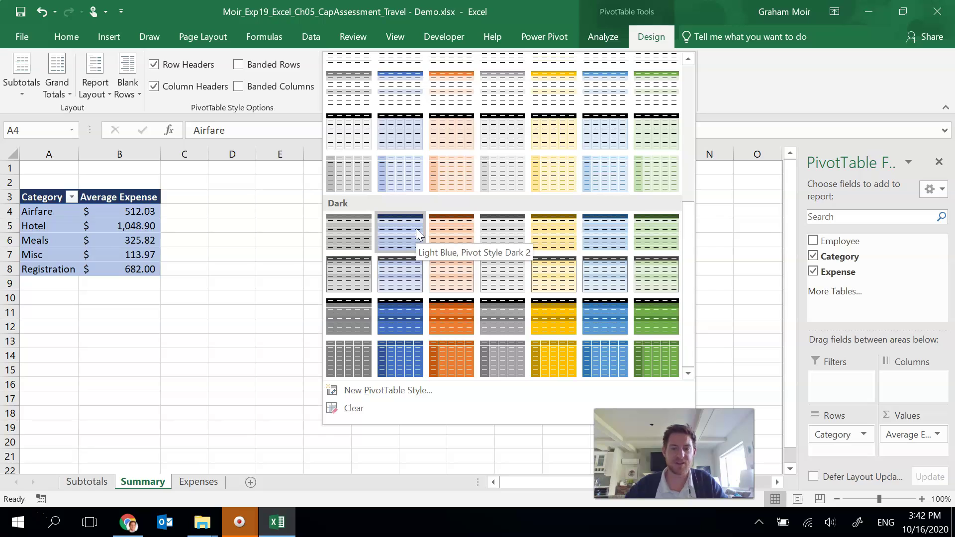
{"action": "left_click", "coordinate": [416, 228]}
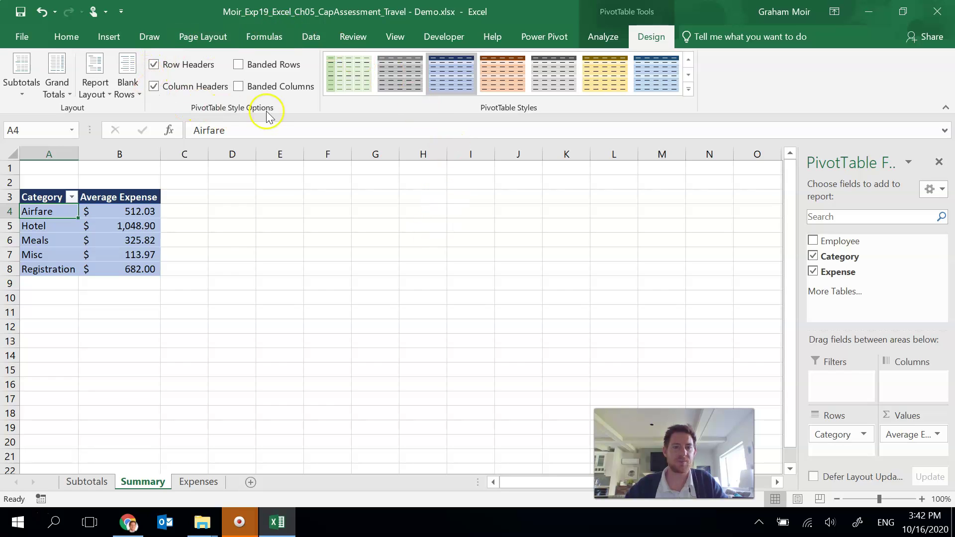
{"action": "left_click", "coordinate": [240, 65]}
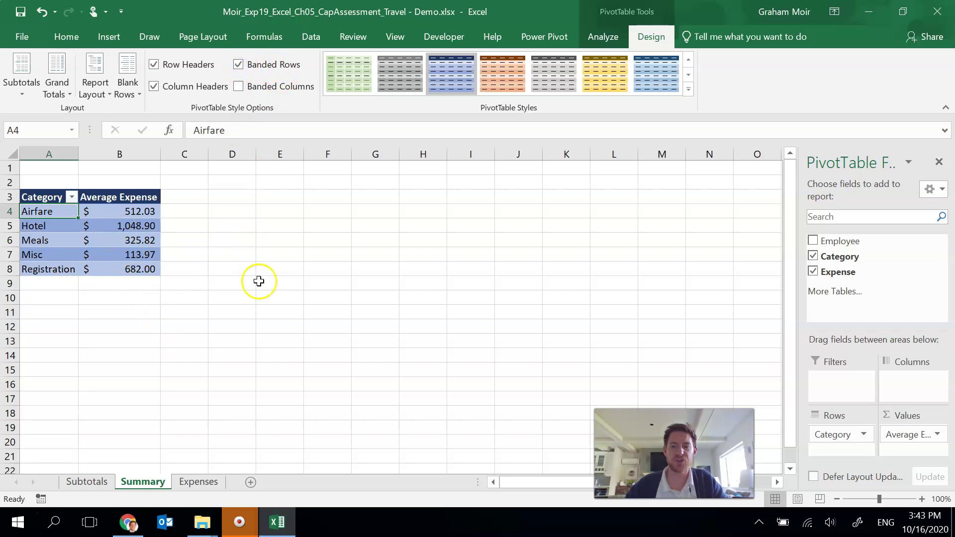
{"action": "left_click", "coordinate": [150, 241]}
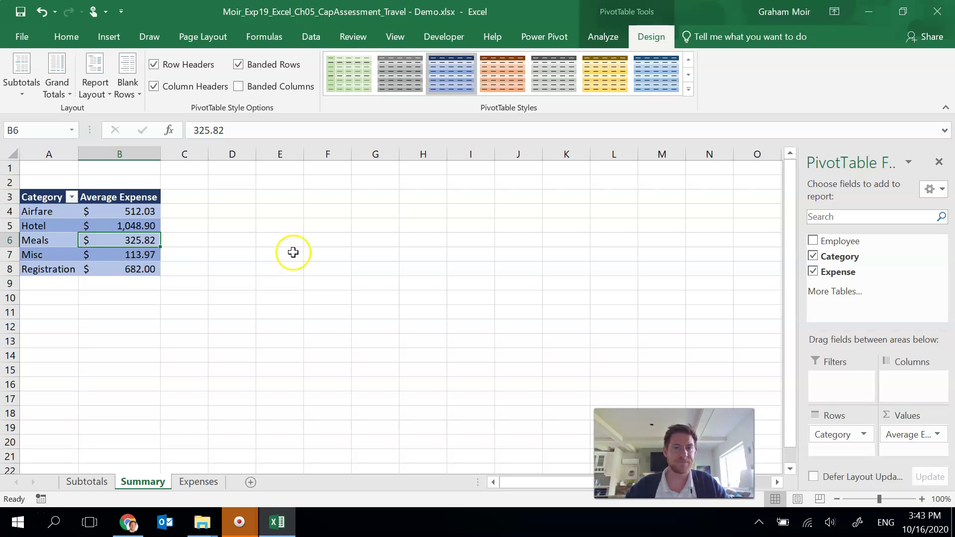
Insert an Employee slicer for the PivotTable and drag it beside the Categories PivotTable.
{"action": "left_click", "coordinate": [611, 37]}
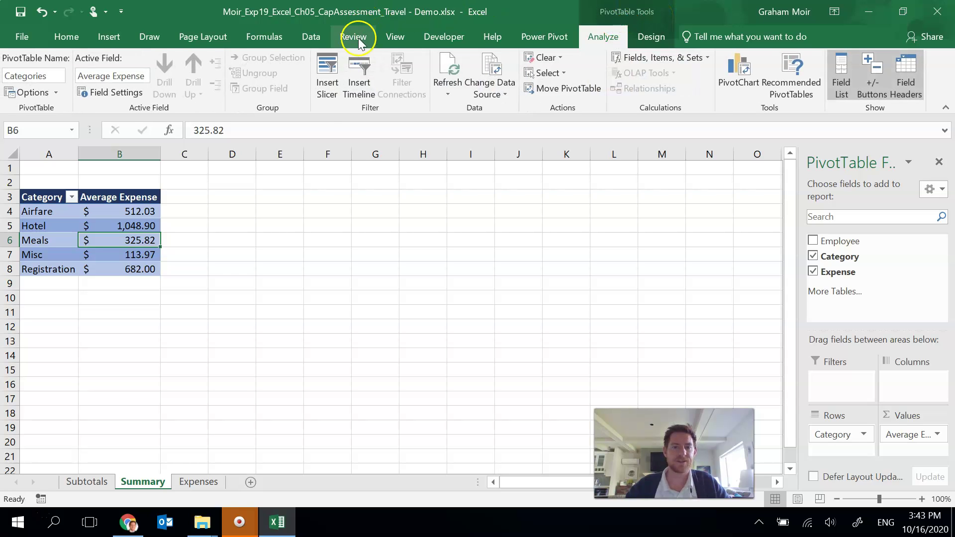
{"action": "left_click", "coordinate": [328, 95]}
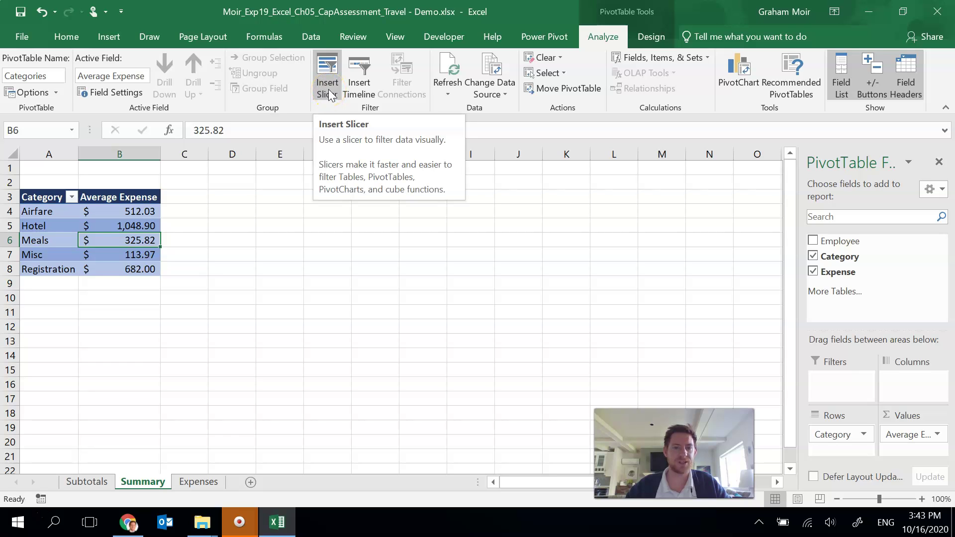
{"action": "left_click", "coordinate": [430, 128]}
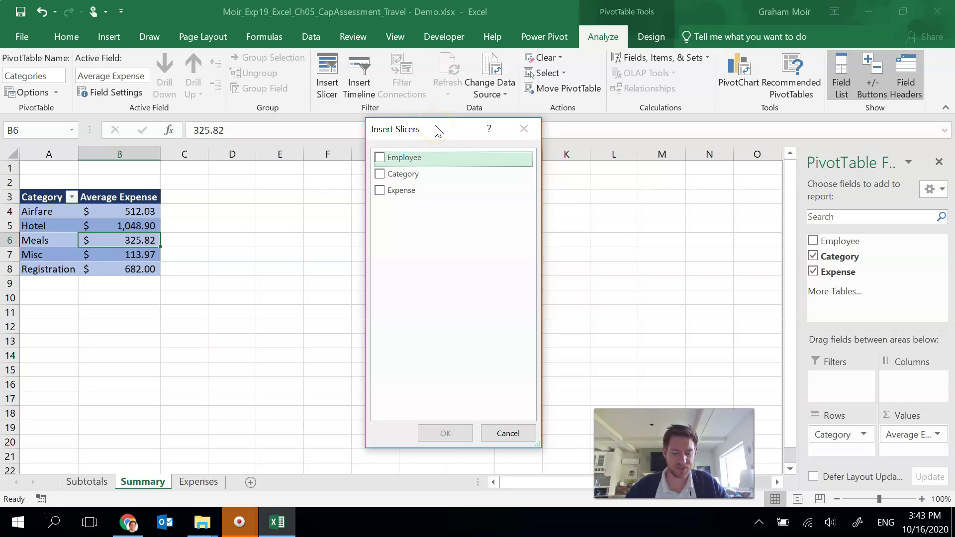
{"action": "left_click", "coordinate": [379, 158]}
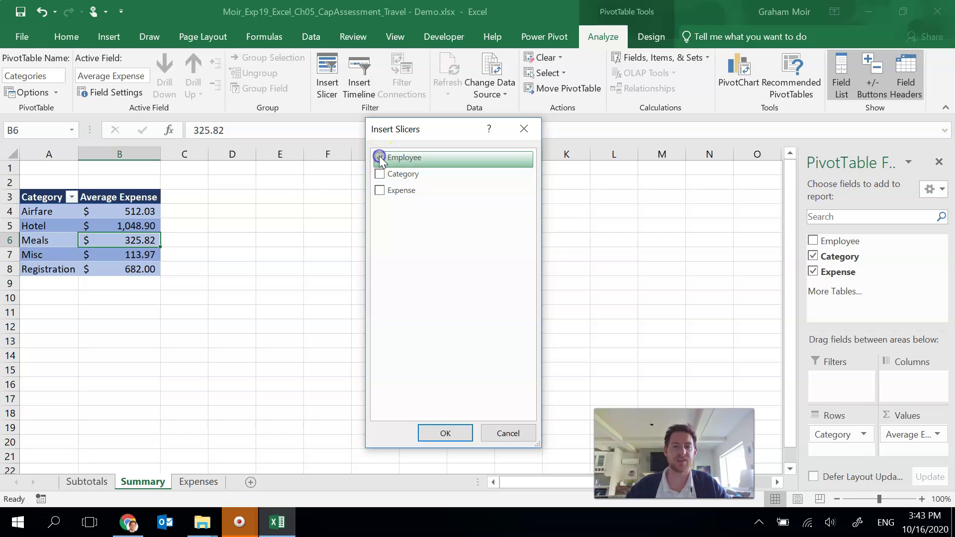
{"action": "left_click", "coordinate": [445, 434]}
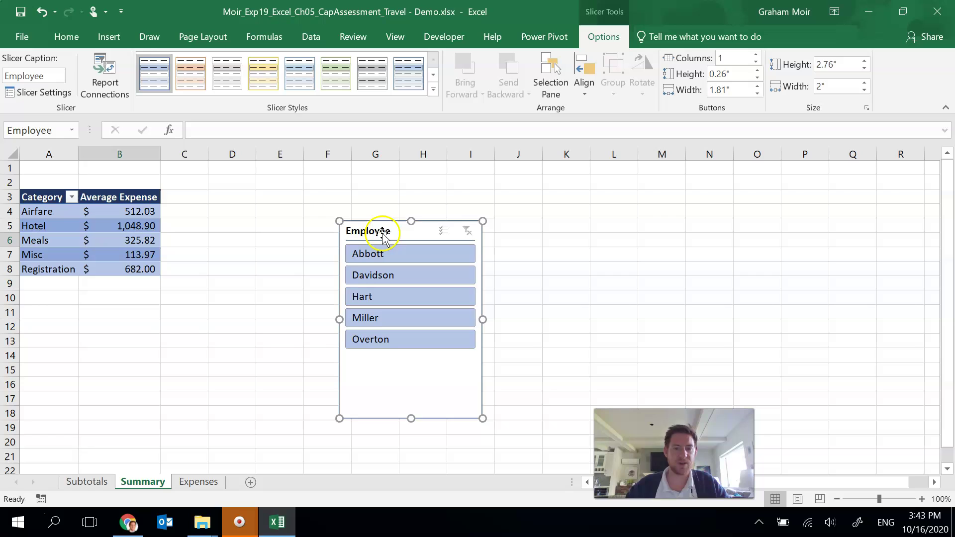
{"action": "left_click_drag", "start_coordinate": [386, 232], "coordinate": [289, 215]}
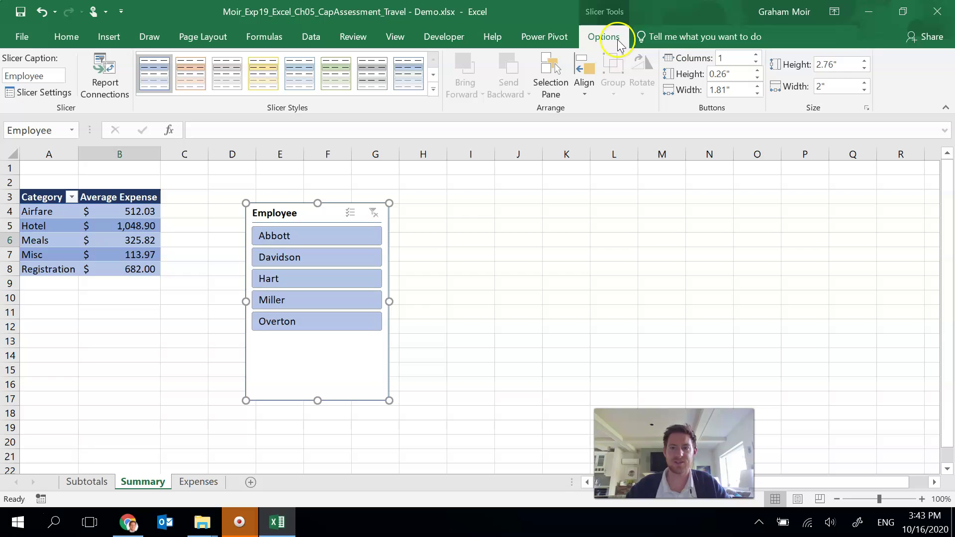
Set the Employee slicer height to 2".
{"action": "left_click", "coordinate": [829, 64]}
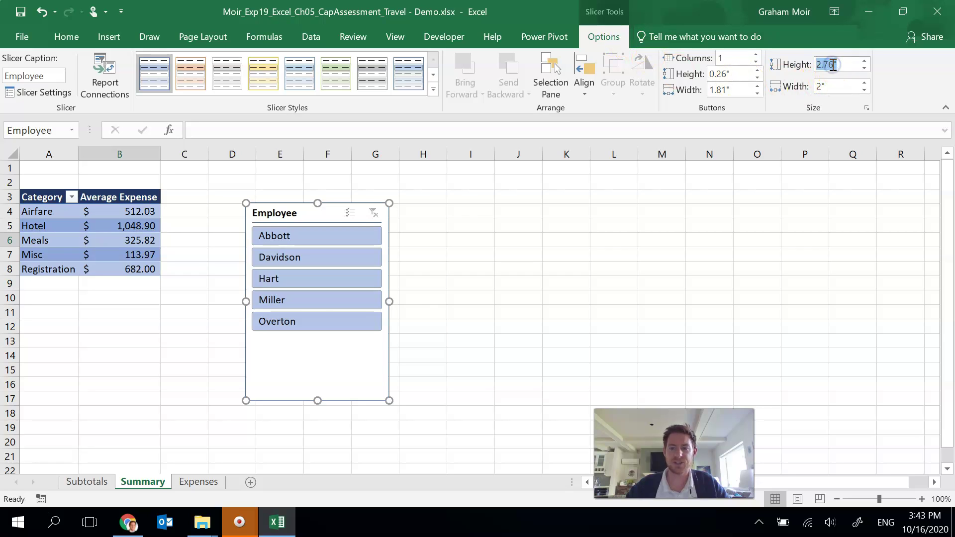
{"action": "type", "text": "2"}
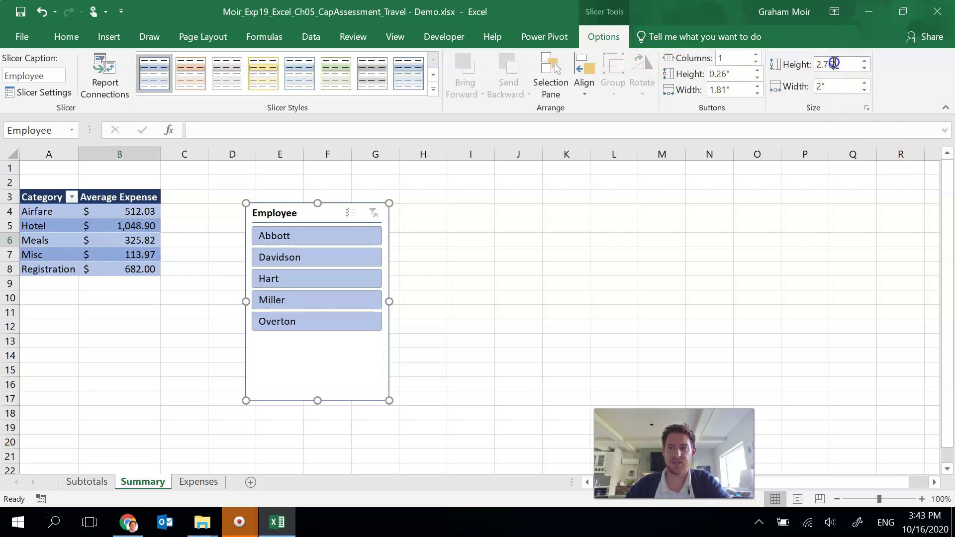
{"action": "key", "text": "Tab"}
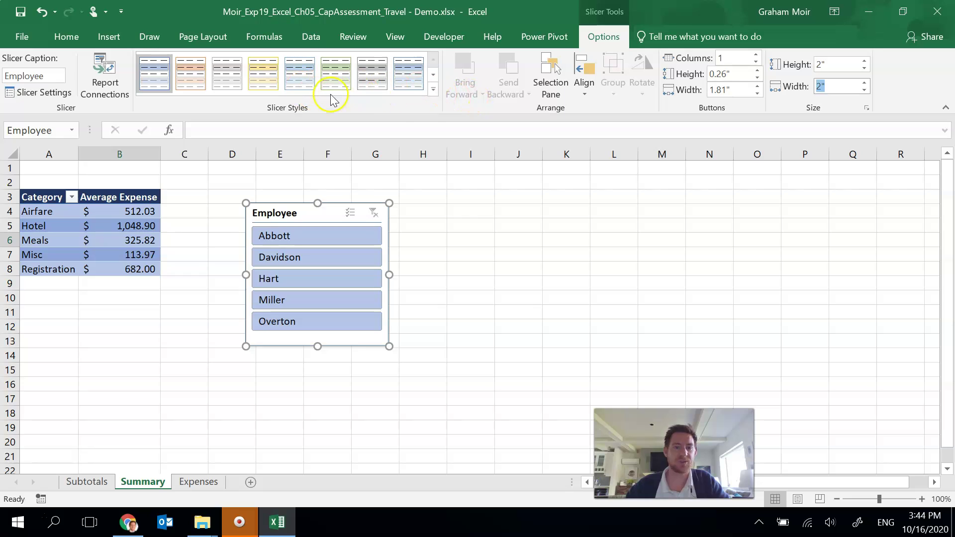
Apply Slicer Style Dark 5 and move the slicer directly below the expense table.
{"action": "left_click", "coordinate": [432, 91]}
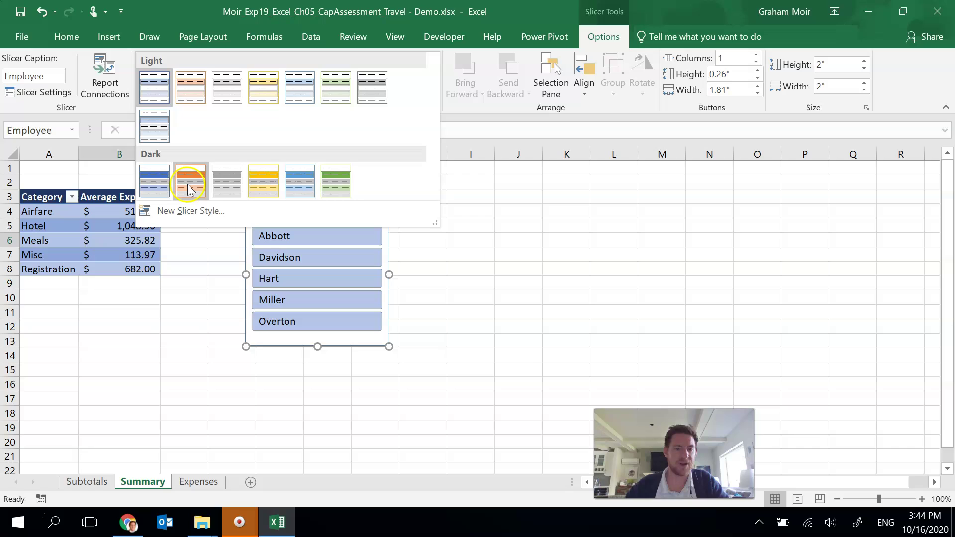
{"action": "left_click", "coordinate": [303, 188]}
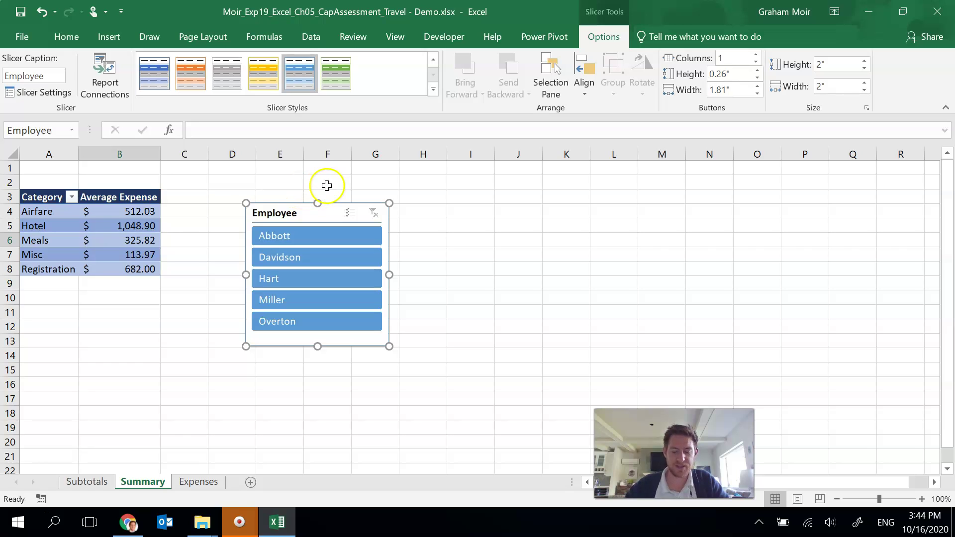
{"action": "left_click", "coordinate": [309, 193]}
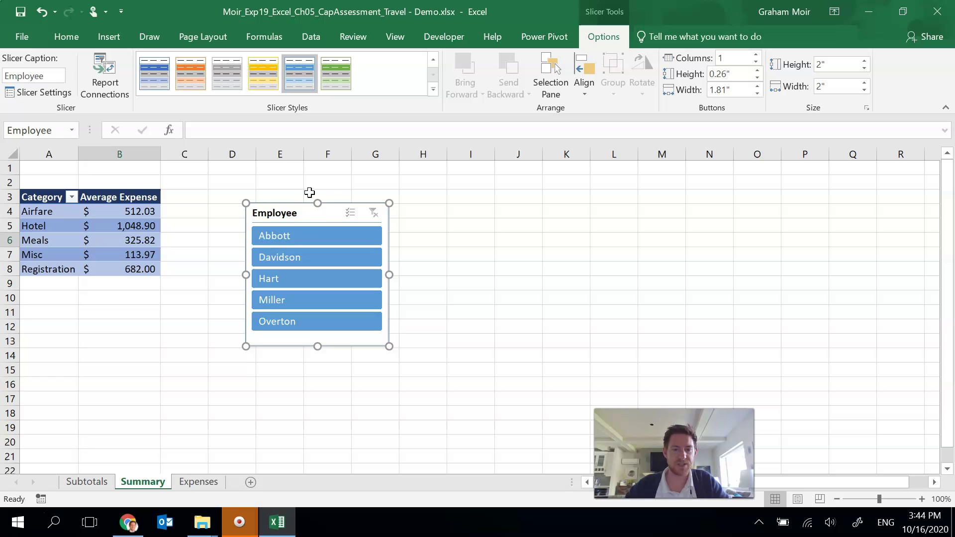
{"action": "left_click_drag", "start_coordinate": [309, 213], "coordinate": [85, 302]}
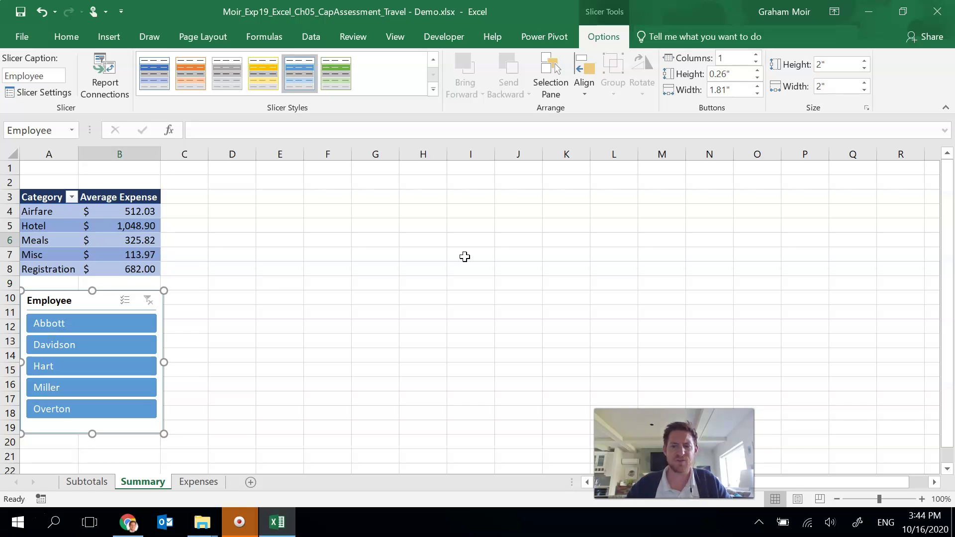
{"action": "left_click", "coordinate": [444, 284]}
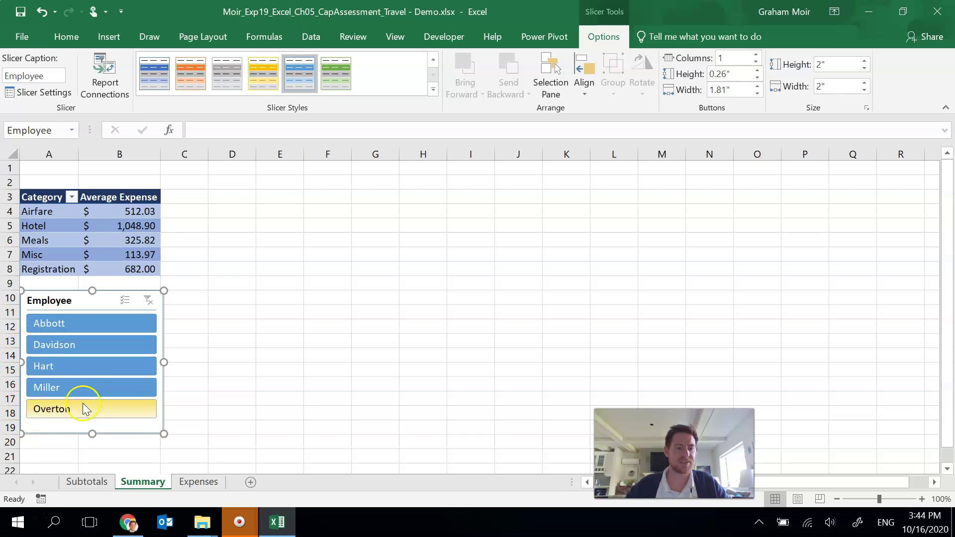
{"action": "left_click", "coordinate": [95, 326]}
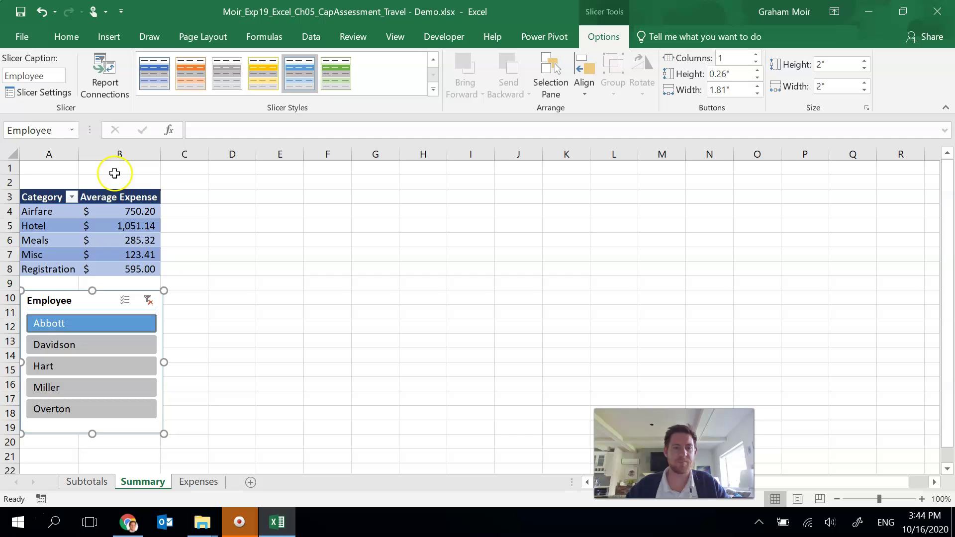
{"action": "left_click", "coordinate": [75, 367]}
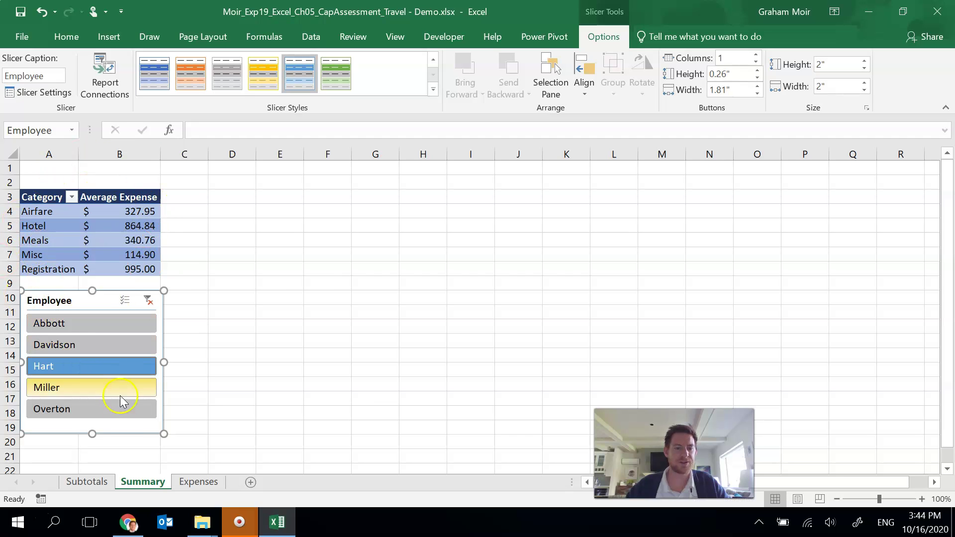
{"action": "left_click", "coordinate": [103, 415]}
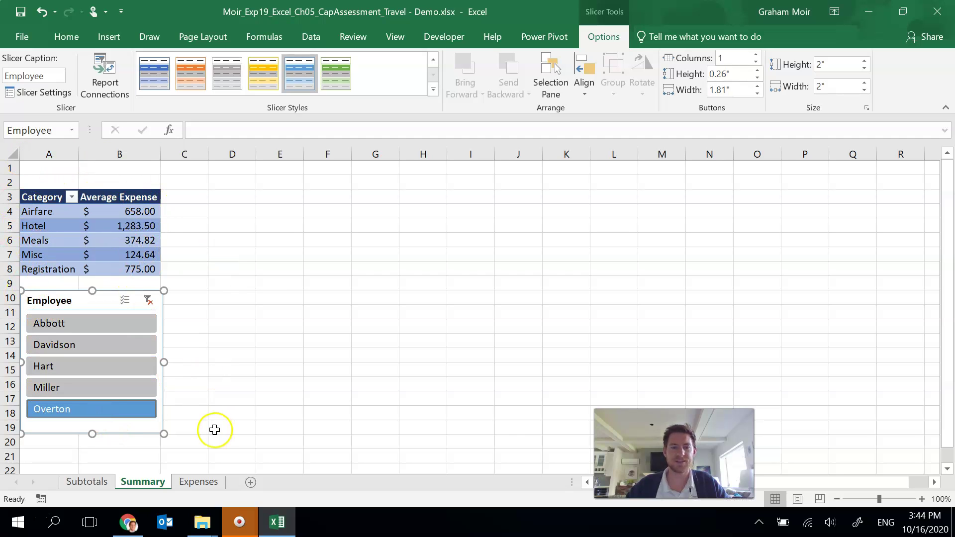
{"action": "left_click", "coordinate": [123, 303]}
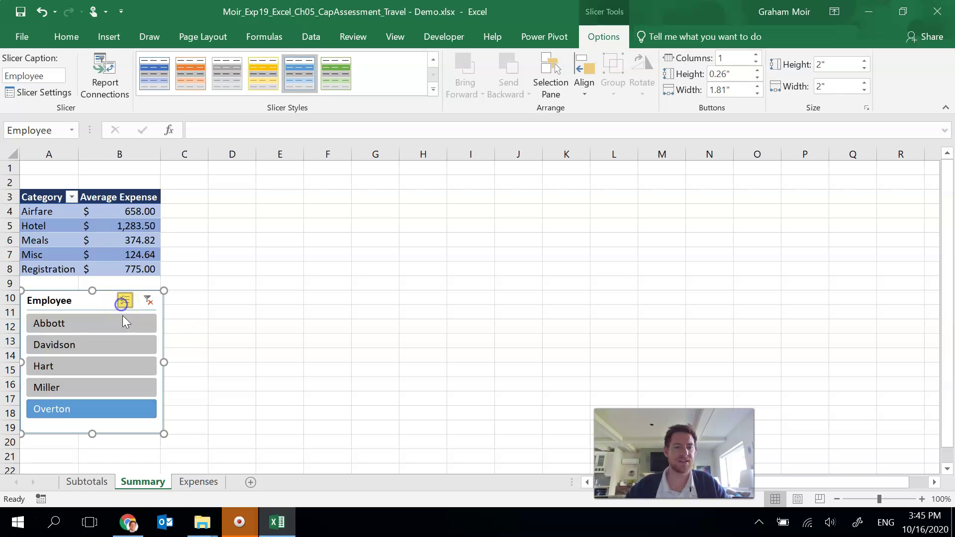
{"action": "left_click", "coordinate": [125, 352]}
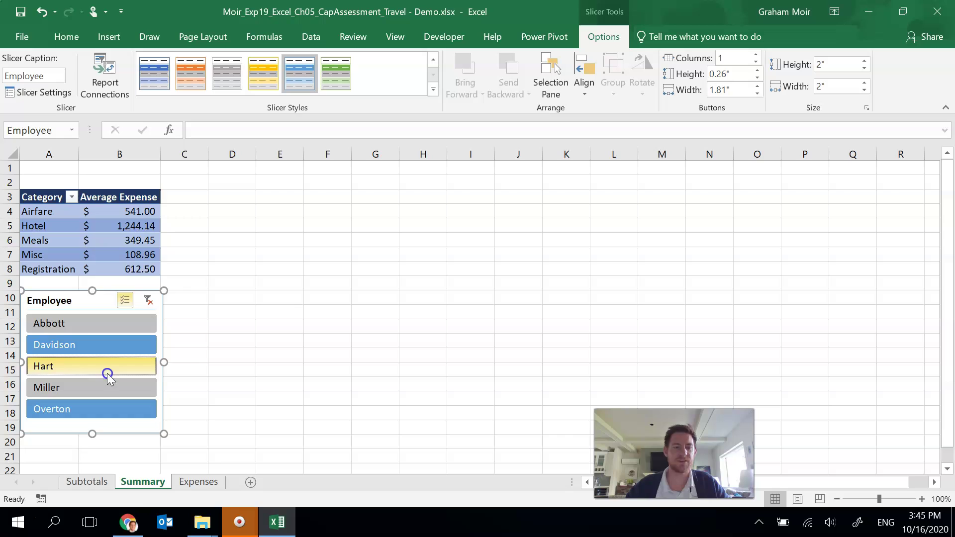
{"action": "left_click", "coordinate": [107, 370]}
{"action": "left_click", "coordinate": [82, 348]}
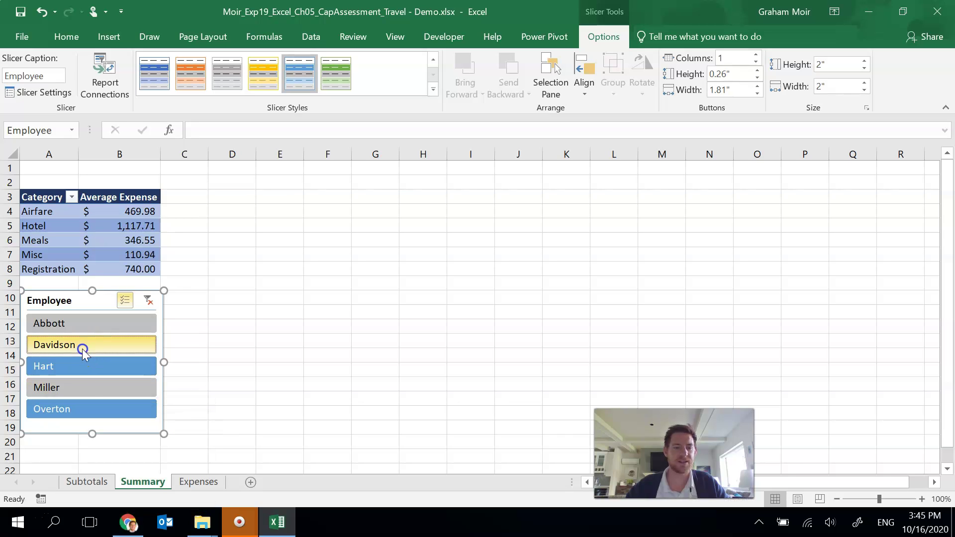
{"action": "left_click", "coordinate": [95, 371]}
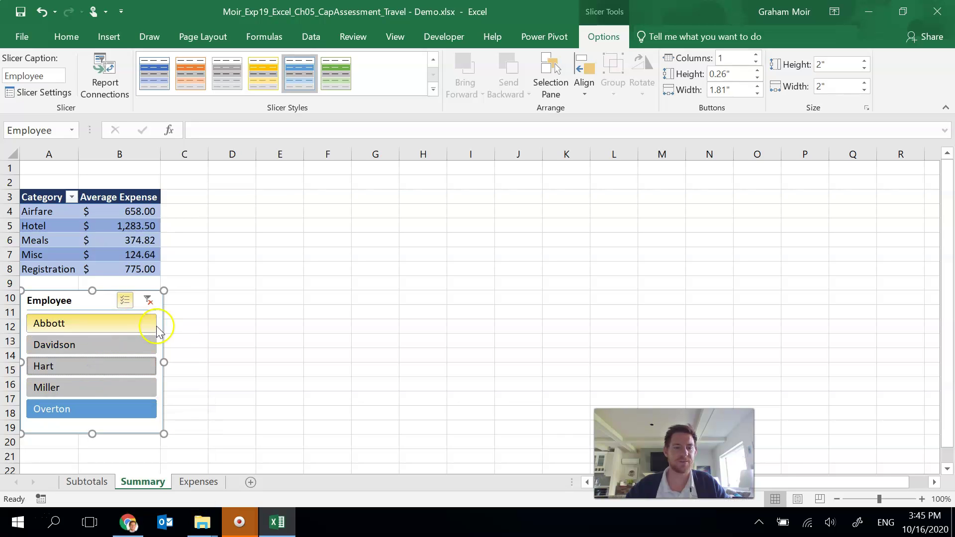
{"action": "left_click", "coordinate": [148, 301]}
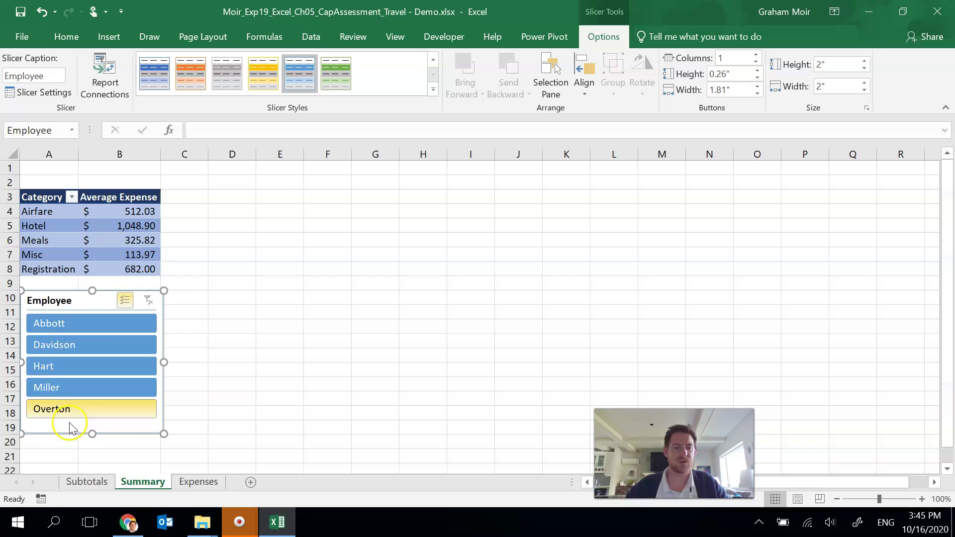
{"action": "left_click", "coordinate": [125, 299]}
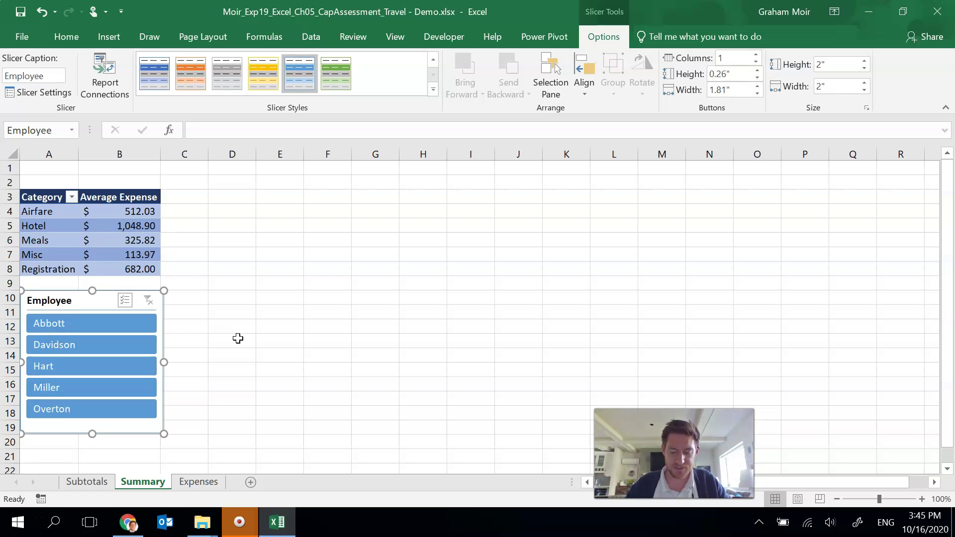
Insert a PivotTable from the Expenses sheet data on a new worksheet.
{"action": "left_click", "coordinate": [195, 482]}
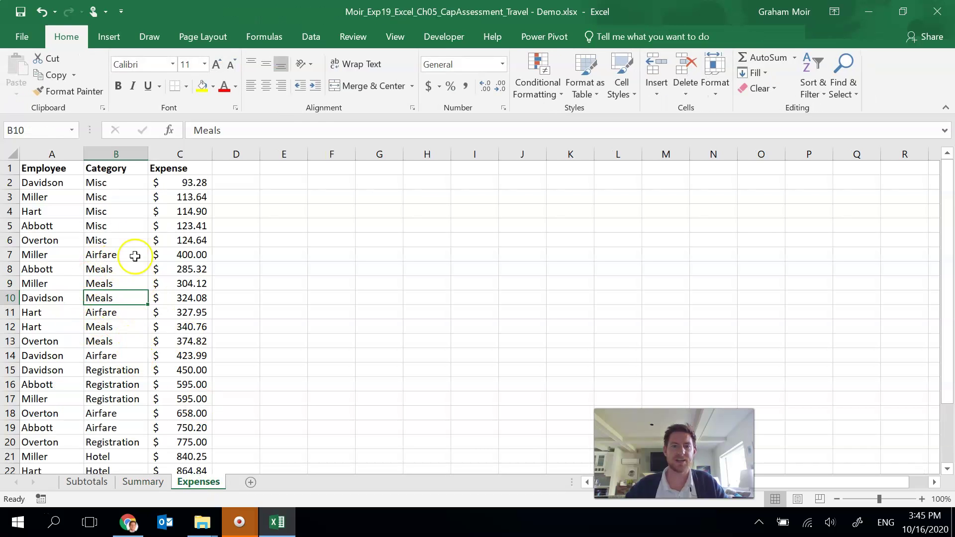
{"action": "left_click", "coordinate": [123, 37]}
{"action": "left_click", "coordinate": [31, 76]}
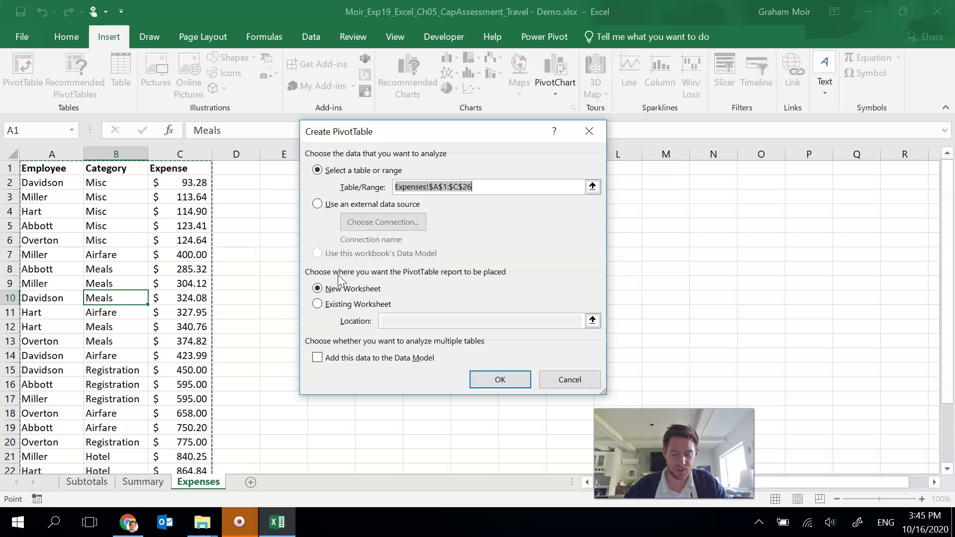
{"action": "left_click", "coordinate": [305, 278]}
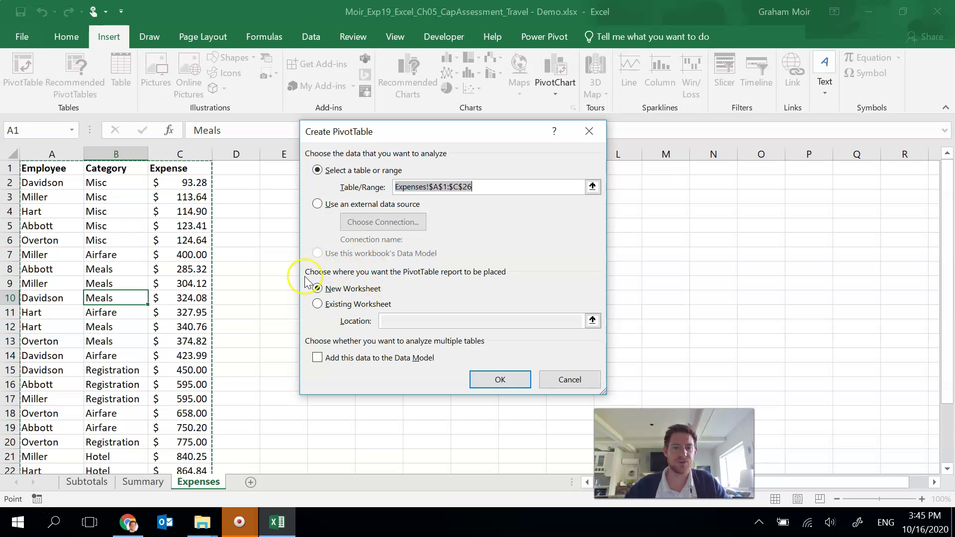
{"action": "left_click", "coordinate": [503, 380]}
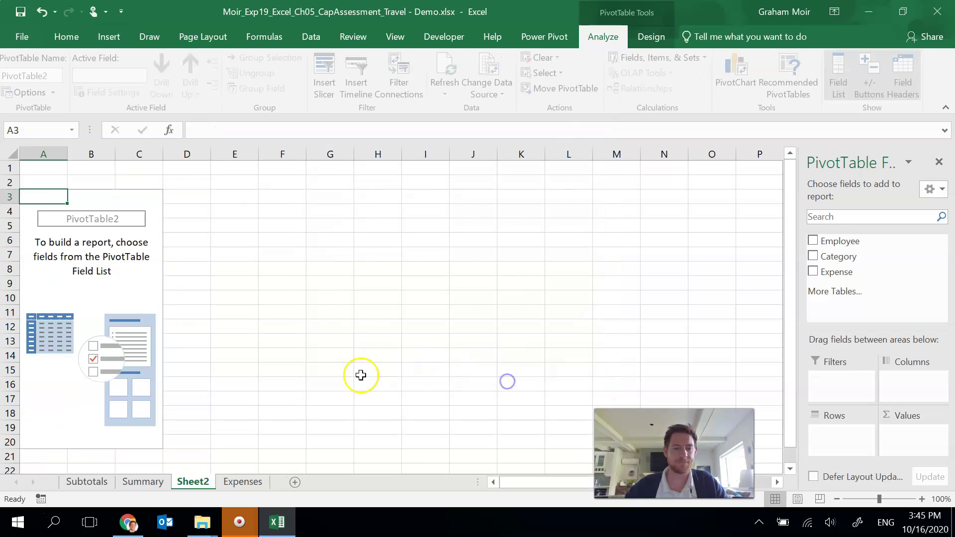
Rename the new sheet tab to Totals.
{"action": "double_click", "coordinate": [193, 482]}
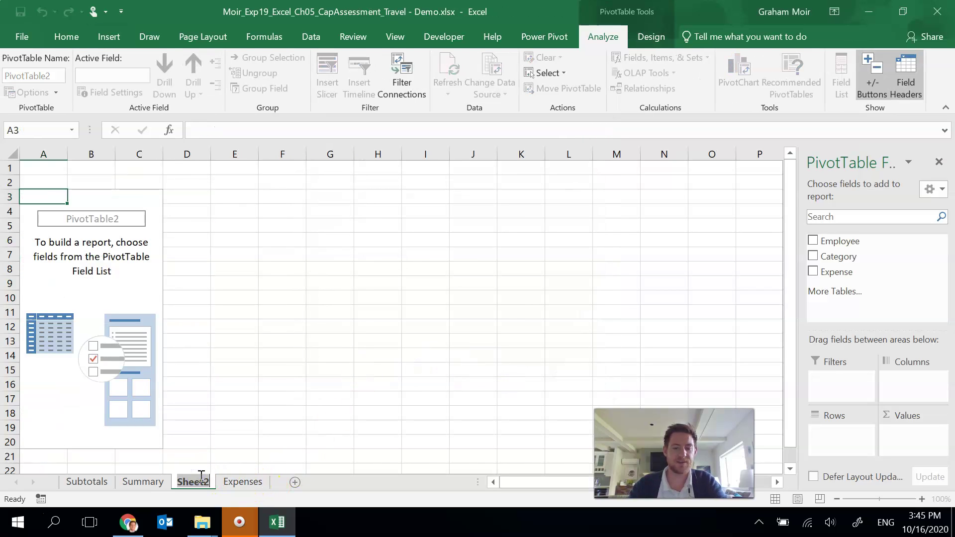
{"action": "type", "text": "Totals"}
{"action": "left_click", "coordinate": [199, 428]}
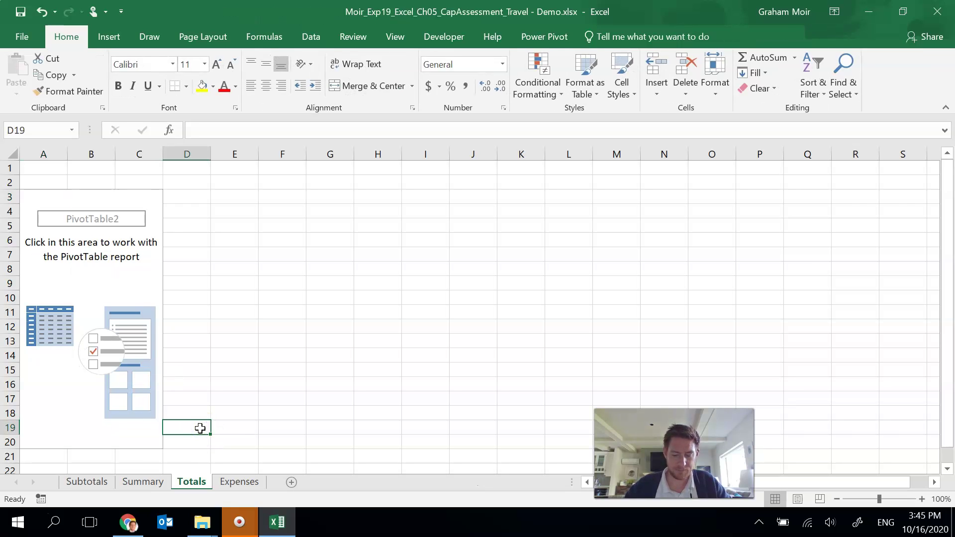
Name the PivotTable Employees, with Employee in Rows and Sum of Expense in Values.
{"action": "left_click", "coordinate": [108, 279]}
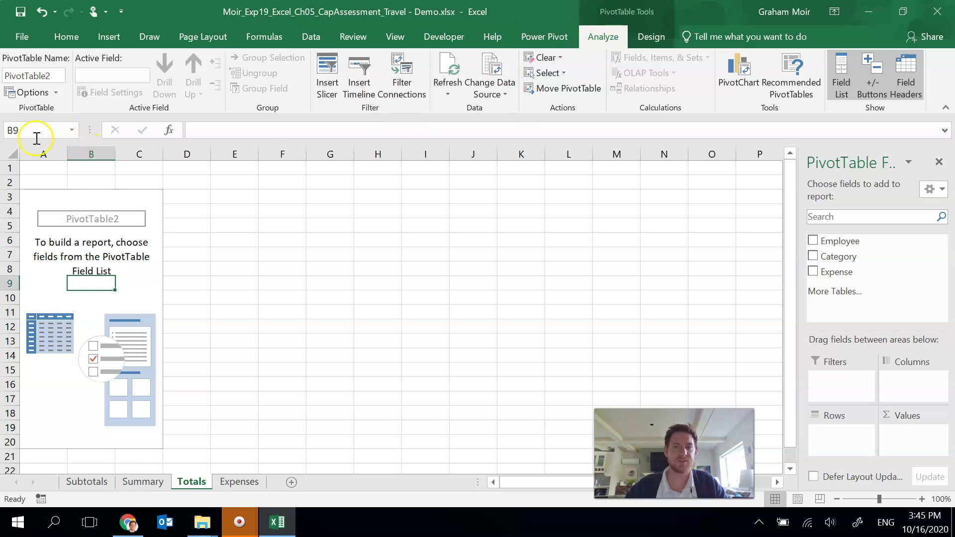
{"action": "left_click", "coordinate": [57, 76]}
{"action": "type", "text": "Emp"}
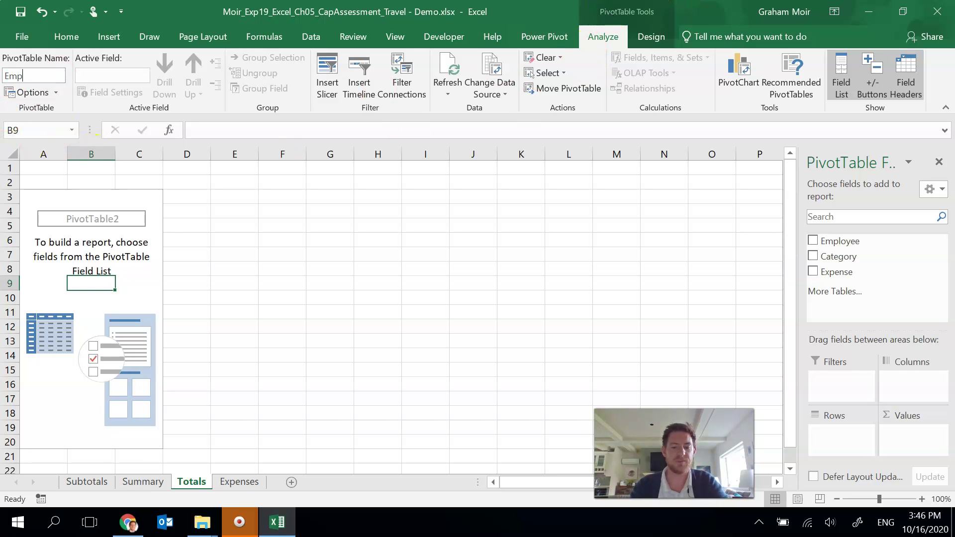
{"action": "type", "text": "loyees"}
{"action": "key", "text": "Return"}
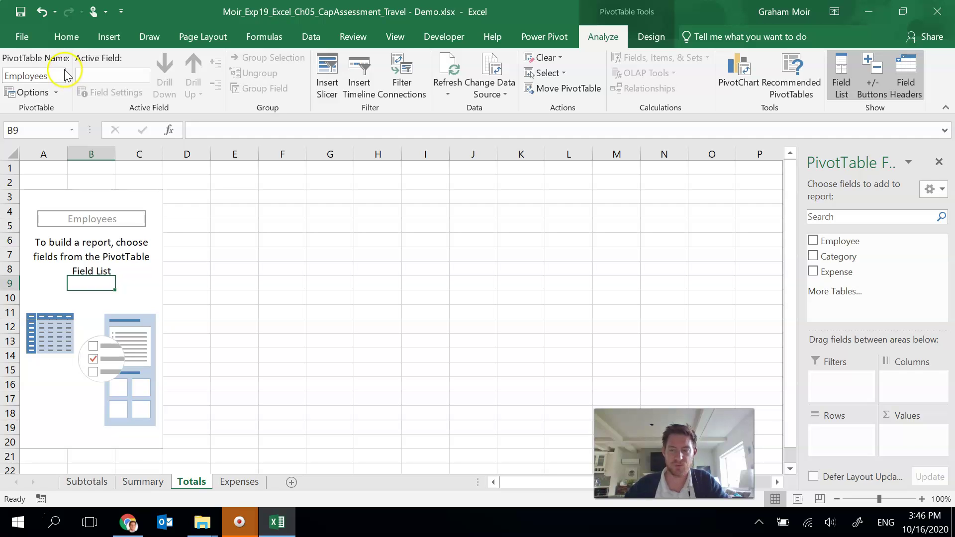
{"action": "left_click_drag", "start_coordinate": [828, 249], "coordinate": [840, 440]}
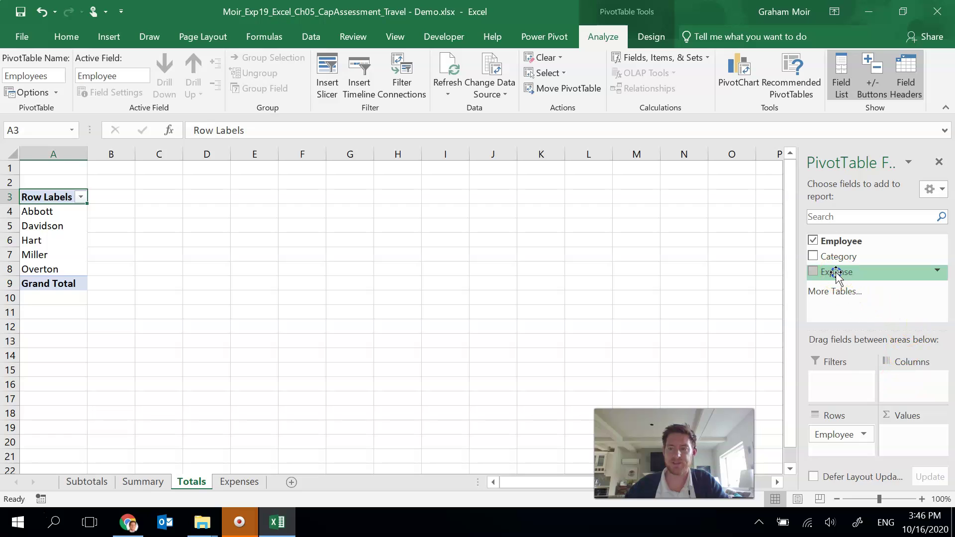
{"action": "left_click_drag", "start_coordinate": [838, 272], "coordinate": [908, 440]}
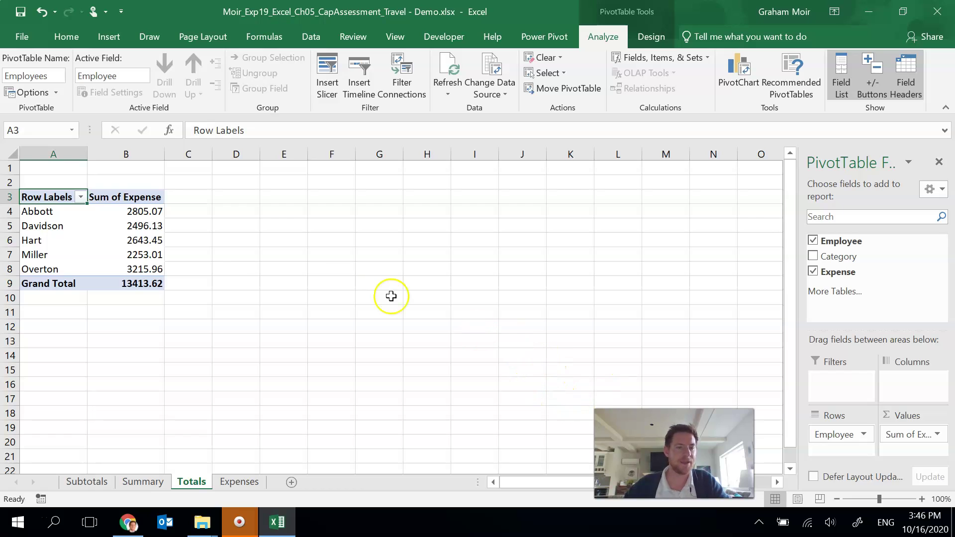
Sort the Sum of Expense values largest to smallest, putting Overton's 3215.96 first.
{"action": "left_click", "coordinate": [122, 228]}
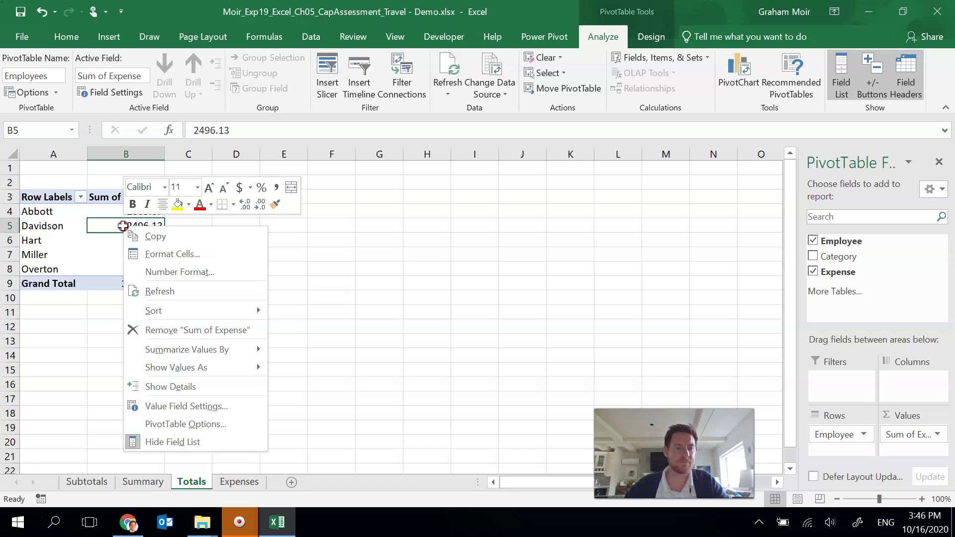
{"action": "mouse_move", "coordinate": [236, 317]}
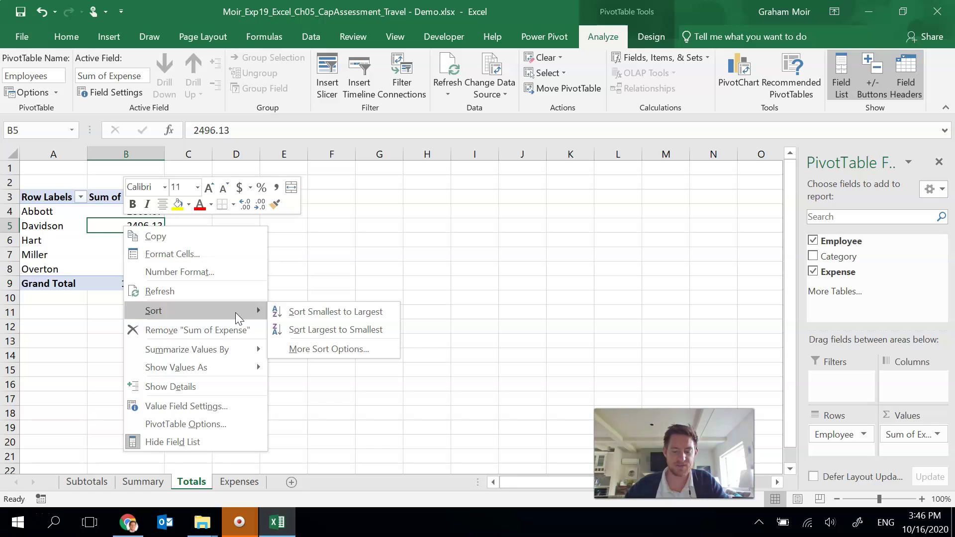
{"action": "left_click", "coordinate": [319, 331]}
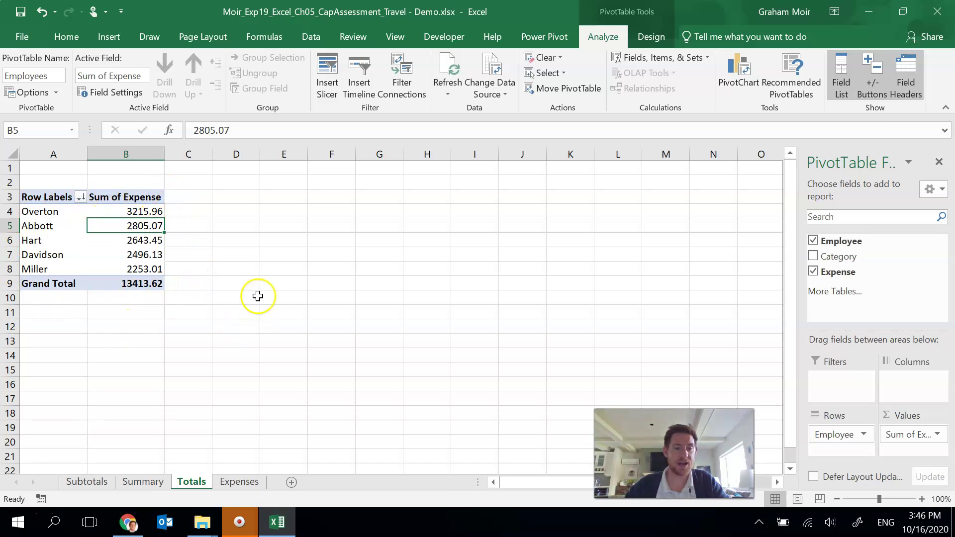
{"action": "left_click", "coordinate": [207, 241]}
{"action": "left_click", "coordinate": [142, 255]}
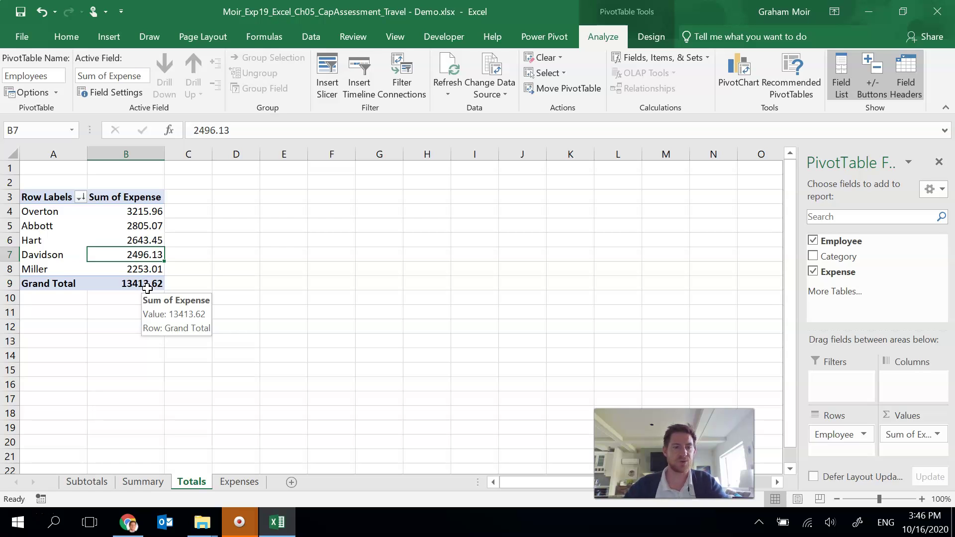
Rename the Sum of Expense header to Totals.
{"action": "left_click", "coordinate": [130, 200]}
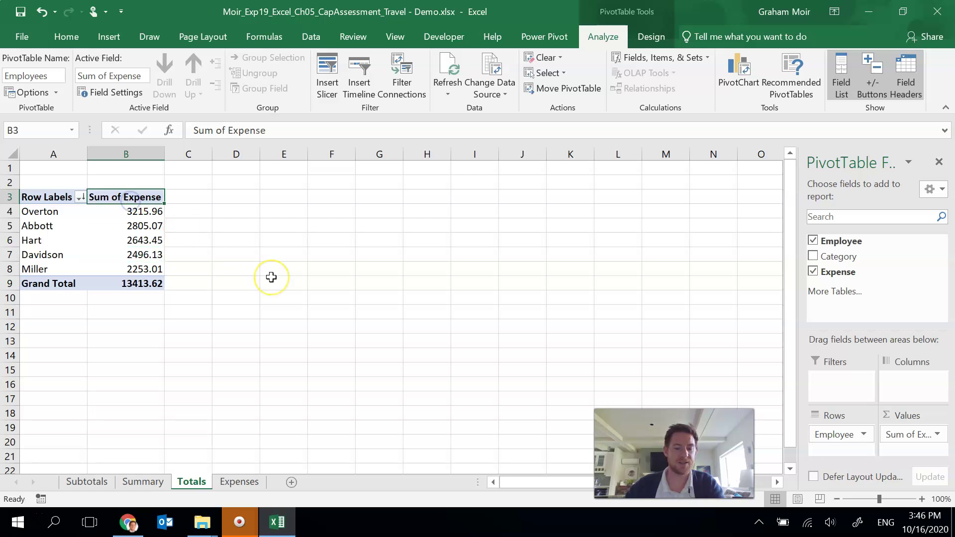
{"action": "type", "text": "Totals"}
{"action": "key", "text": "Return"}
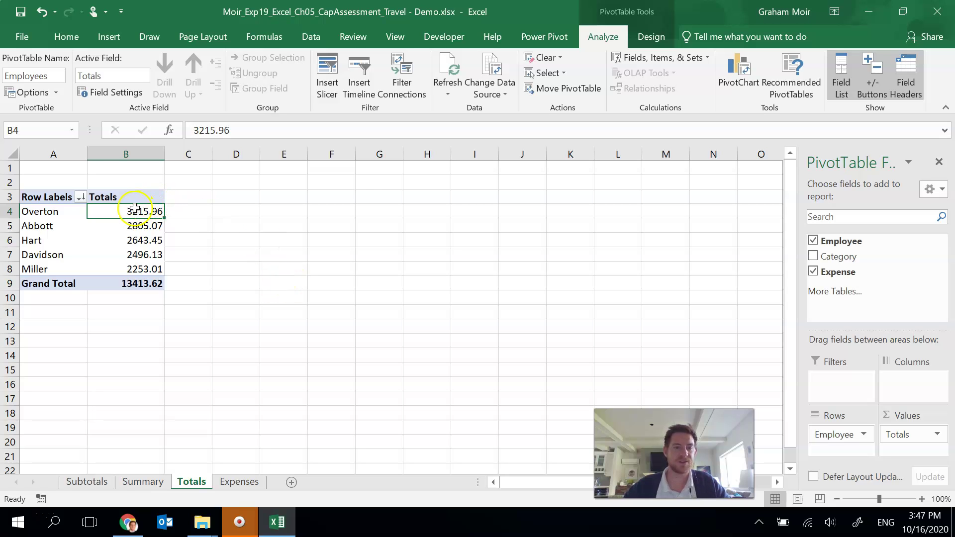
Give the Totals value field the Accounting number format via Value Field Settings.
{"action": "left_click", "coordinate": [155, 201]}
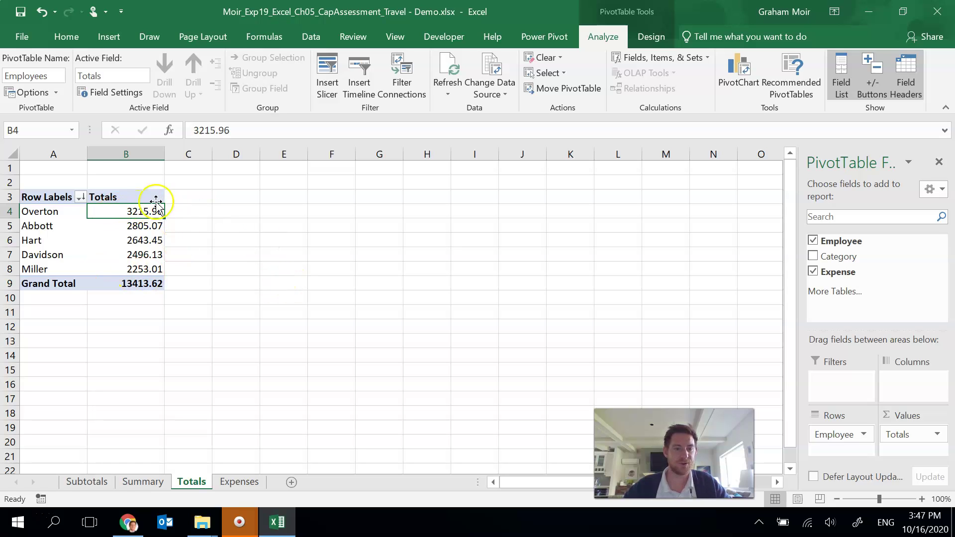
{"action": "left_click", "coordinate": [920, 434]}
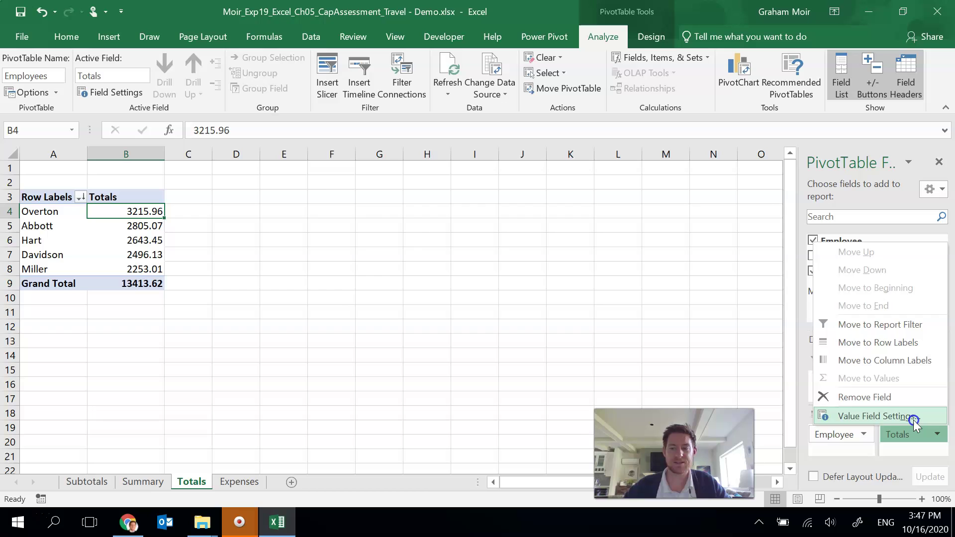
{"action": "left_click", "coordinate": [913, 419]}
{"action": "left_click", "coordinate": [345, 369]}
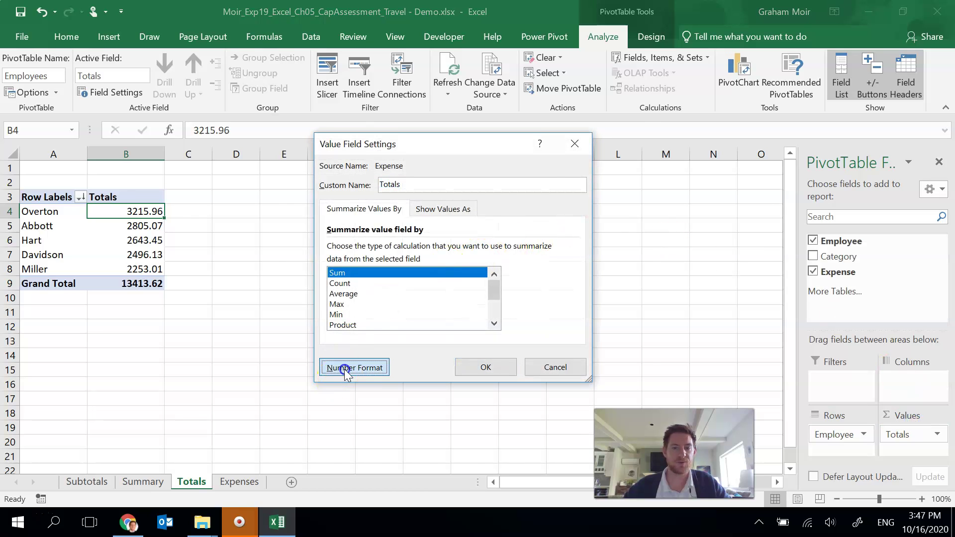
{"action": "left_click", "coordinate": [294, 177]}
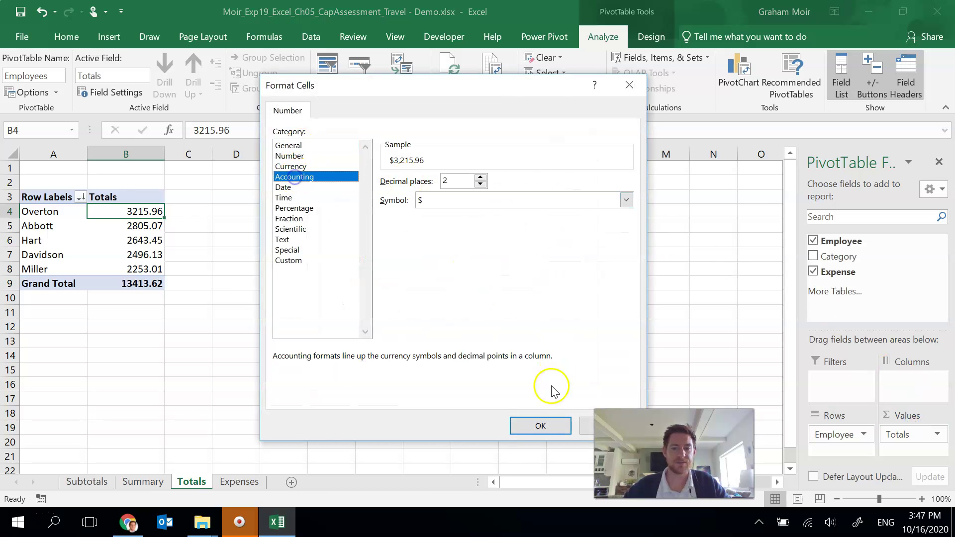
{"action": "left_click", "coordinate": [527, 428]}
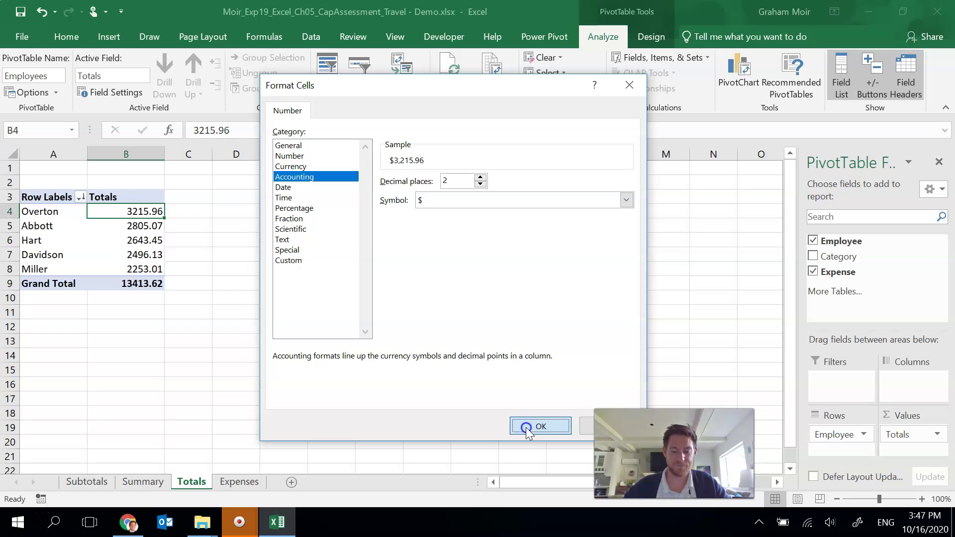
{"action": "left_click", "coordinate": [479, 372]}
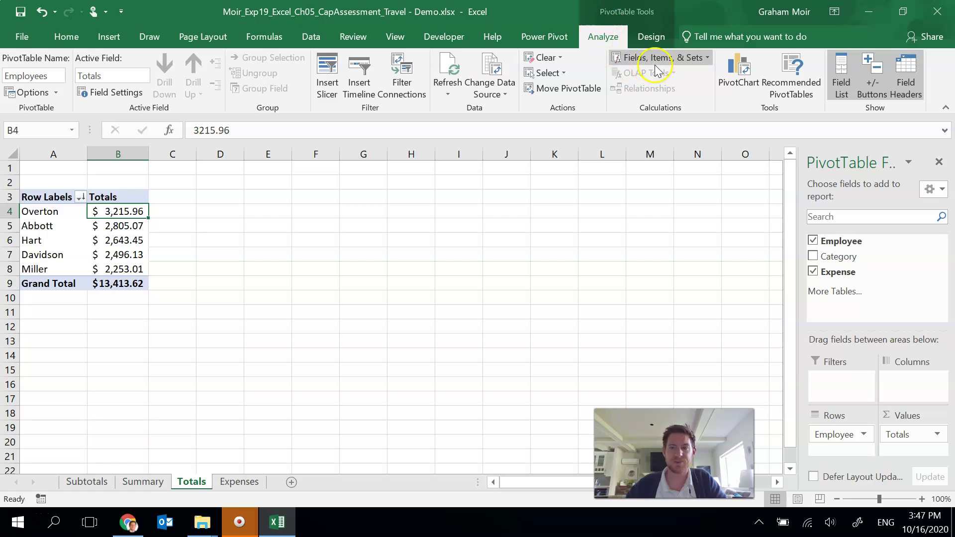
Create a calculated field named 'Above or Below Average' with formula =Expense-2659.72.
{"action": "left_click", "coordinate": [703, 60]}
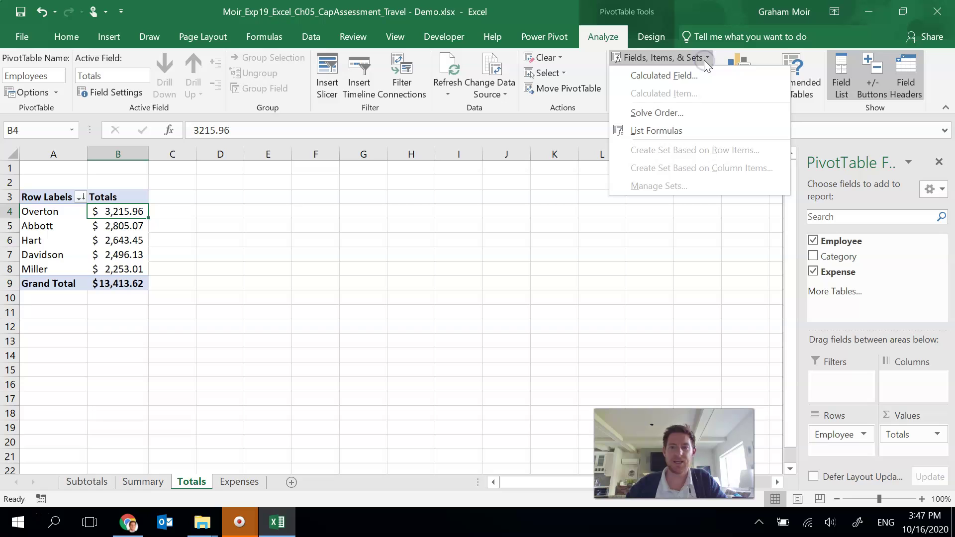
{"action": "left_click", "coordinate": [733, 76]}
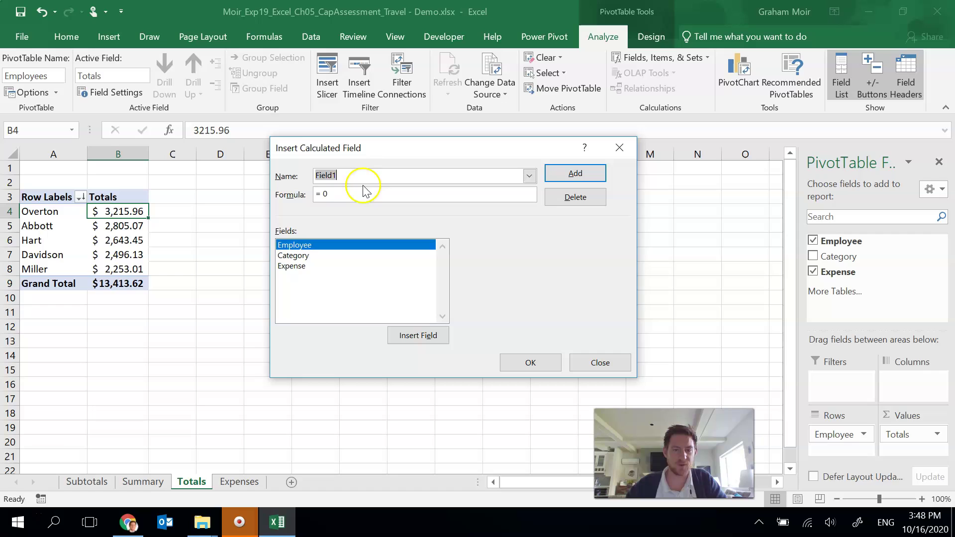
{"action": "left_click", "coordinate": [342, 196]}
{"action": "key", "text": "BackSpace"}
{"action": "key", "text": "BackSpace"}
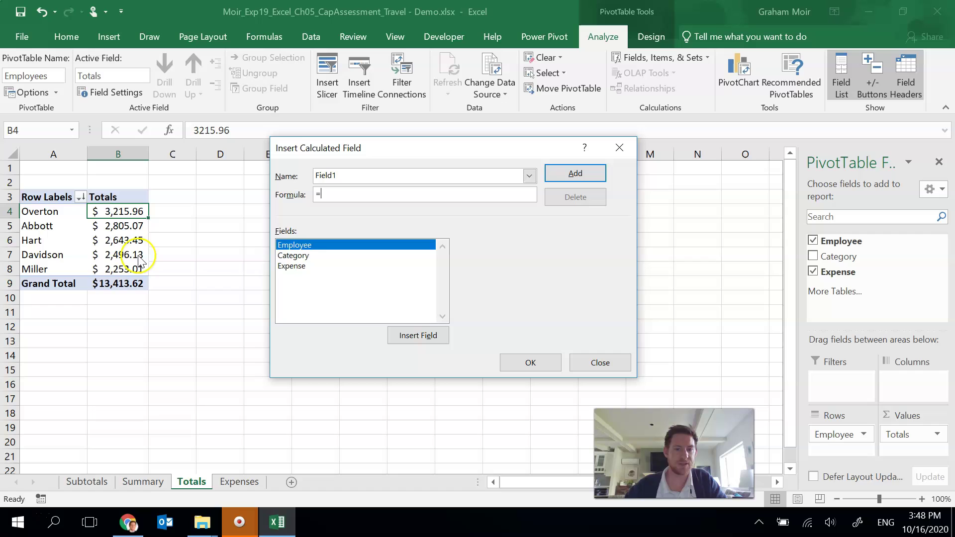
{"action": "left_click", "coordinate": [305, 267]}
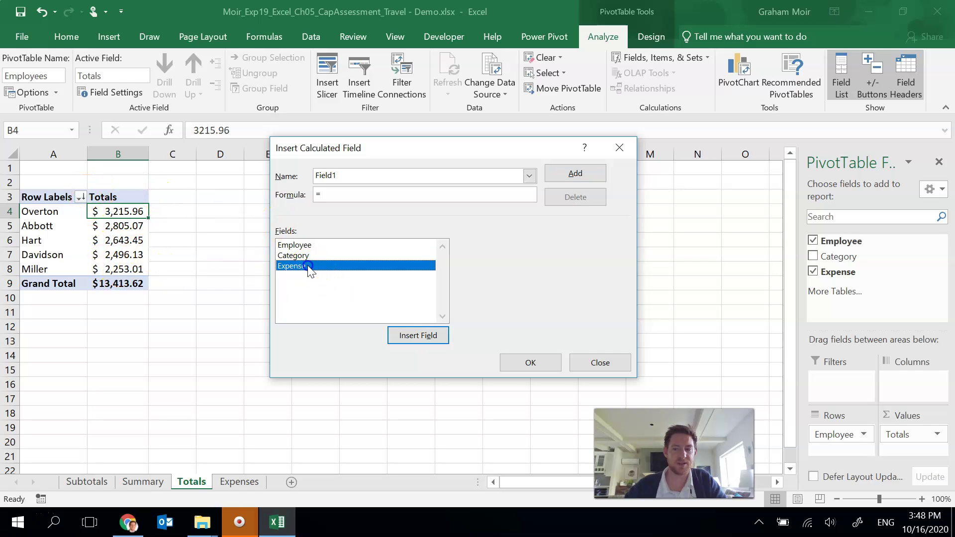
{"action": "left_click", "coordinate": [412, 338]}
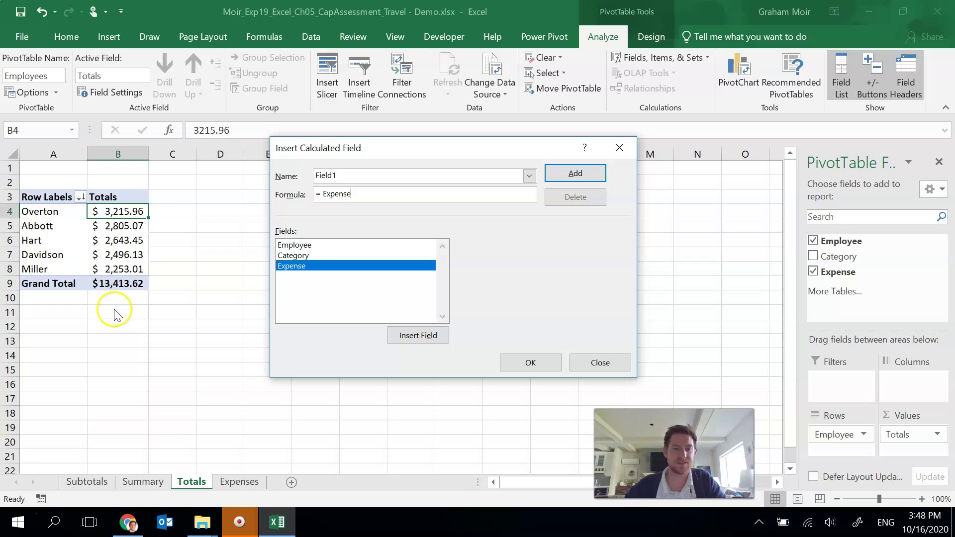
{"action": "type", "text": "-"}
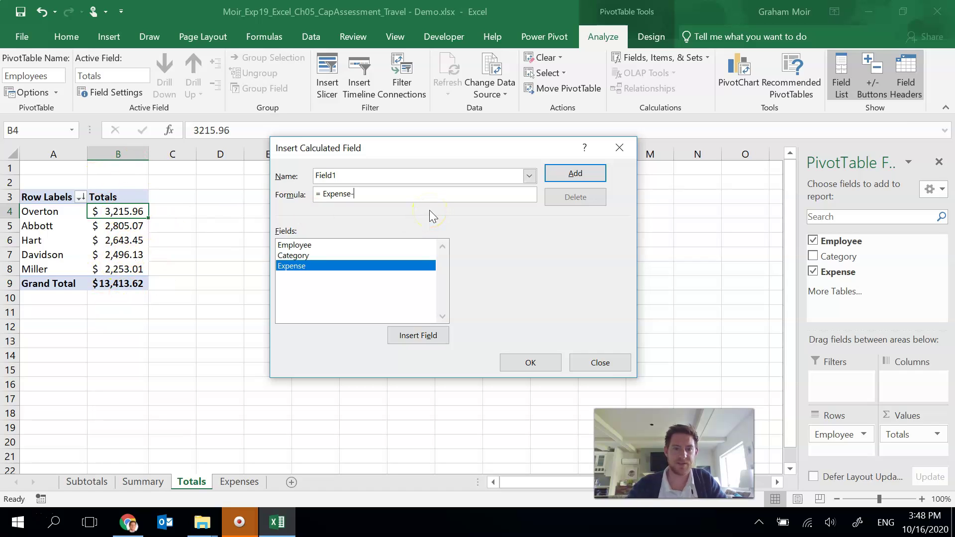
{"action": "type", "text": "26"}
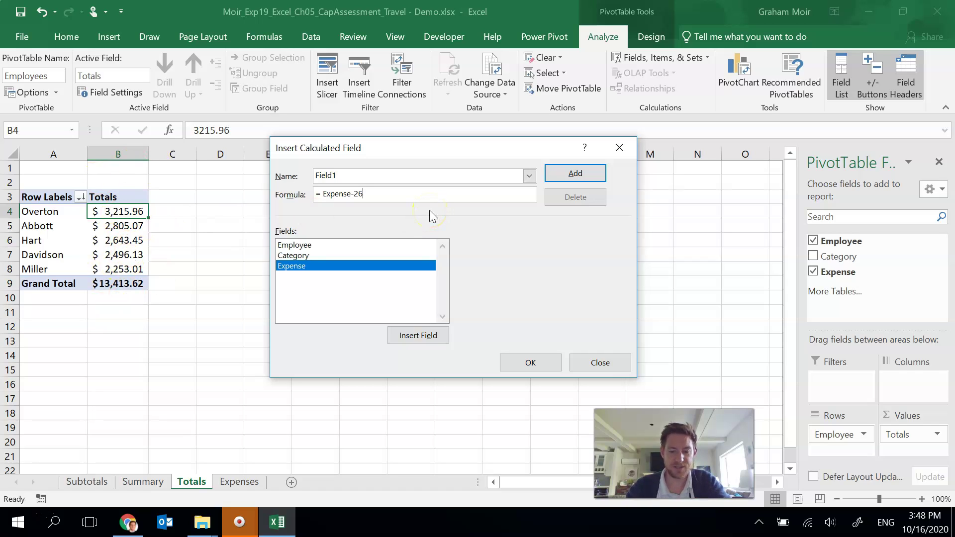
{"action": "type", "text": "59."}
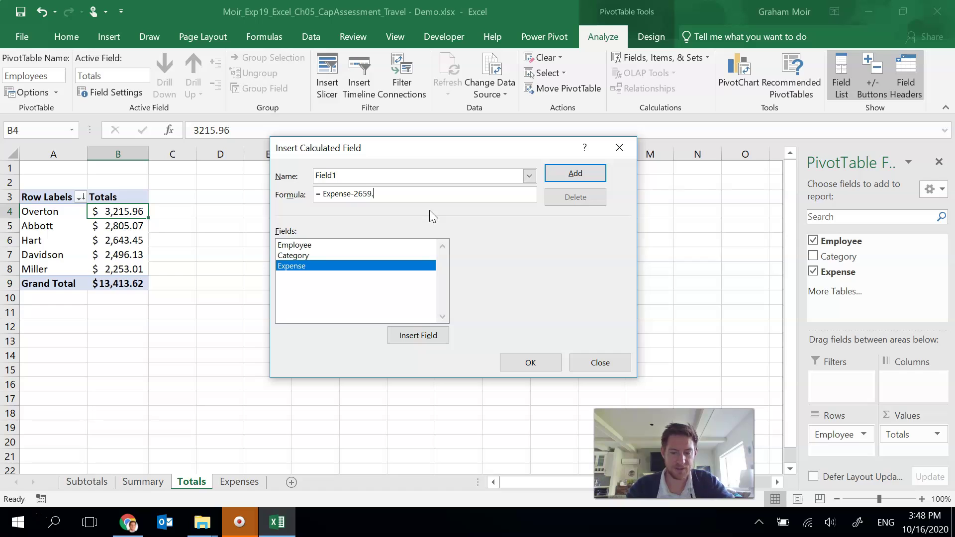
{"action": "type", "text": "1"}
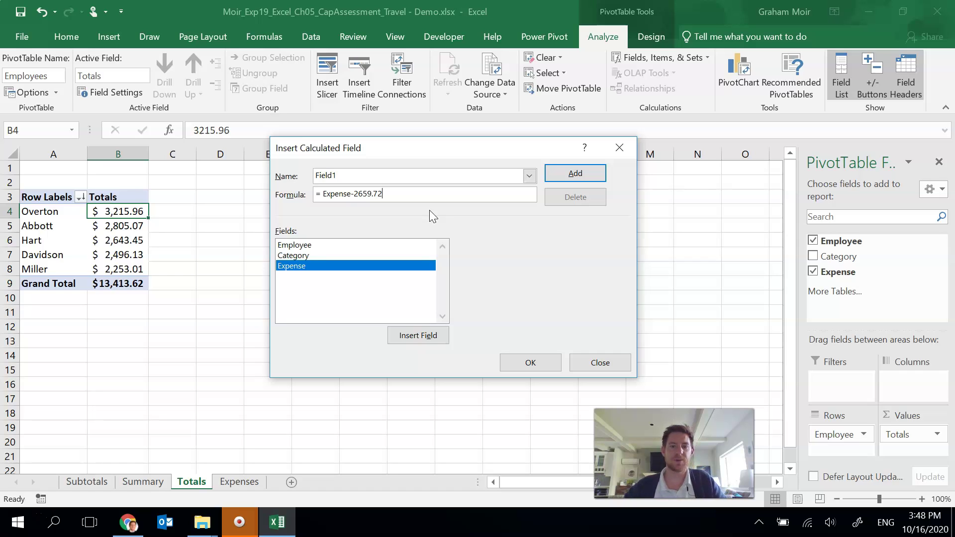
{"action": "type", "text": "2"}
{"action": "double_click", "coordinate": [365, 175]}
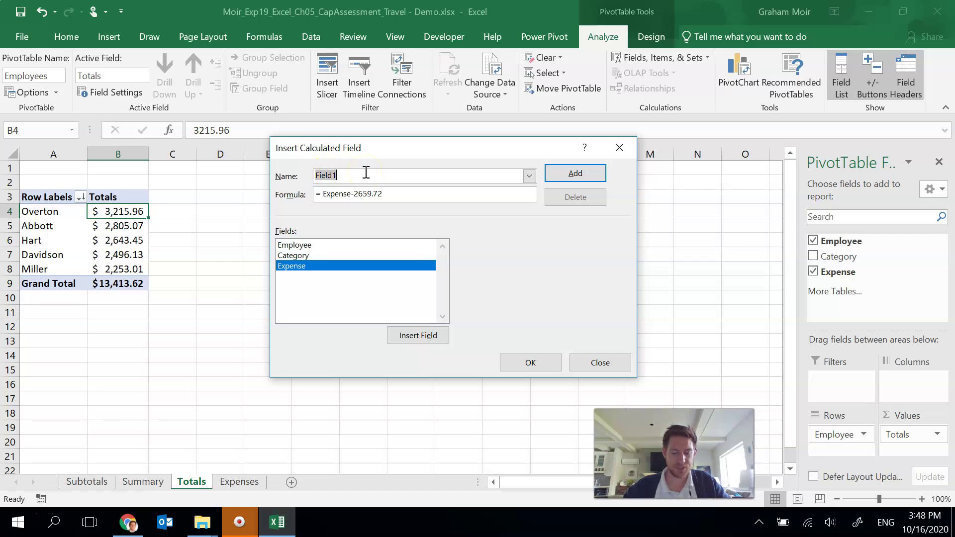
{"action": "type", "text": "Above or"}
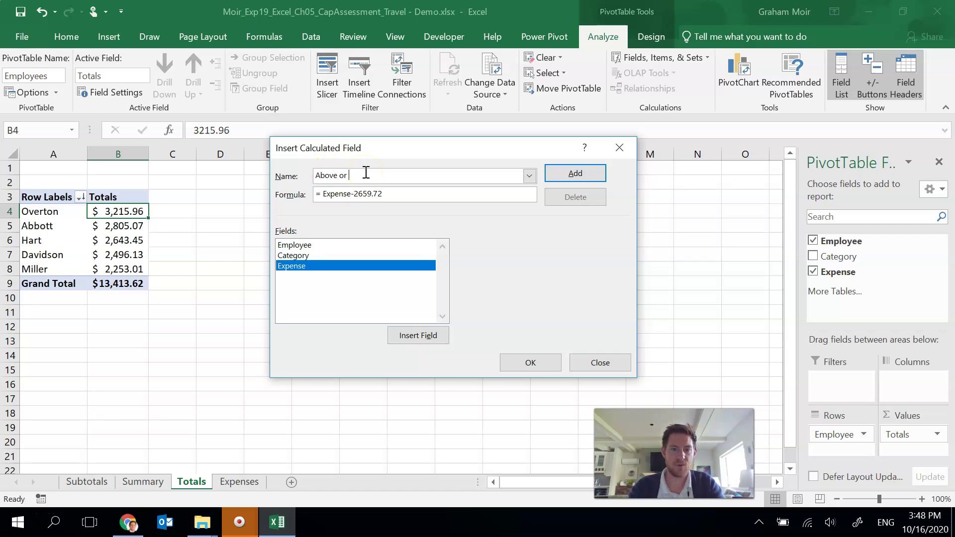
{"action": "type", "text": " Below Average"}
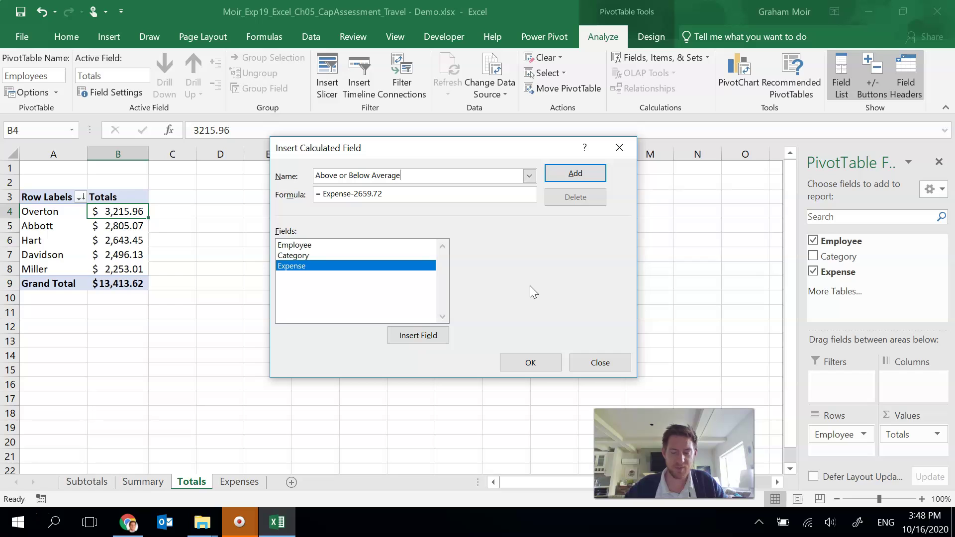
{"action": "left_click", "coordinate": [531, 363]}
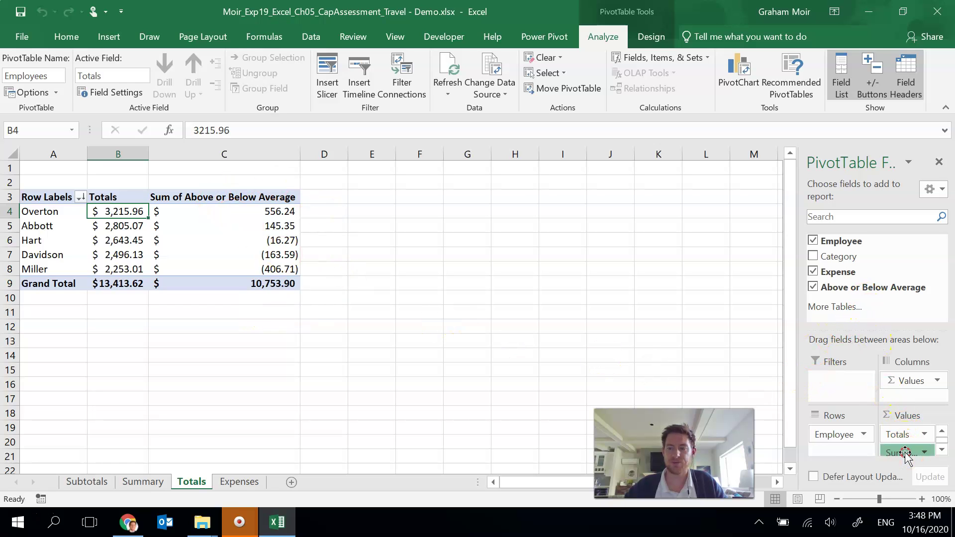
Set the Sum of Above or Below Average field's number format to Accounting in Value Field Settings.
{"action": "left_click_drag", "start_coordinate": [905, 452], "coordinate": [926, 454]}
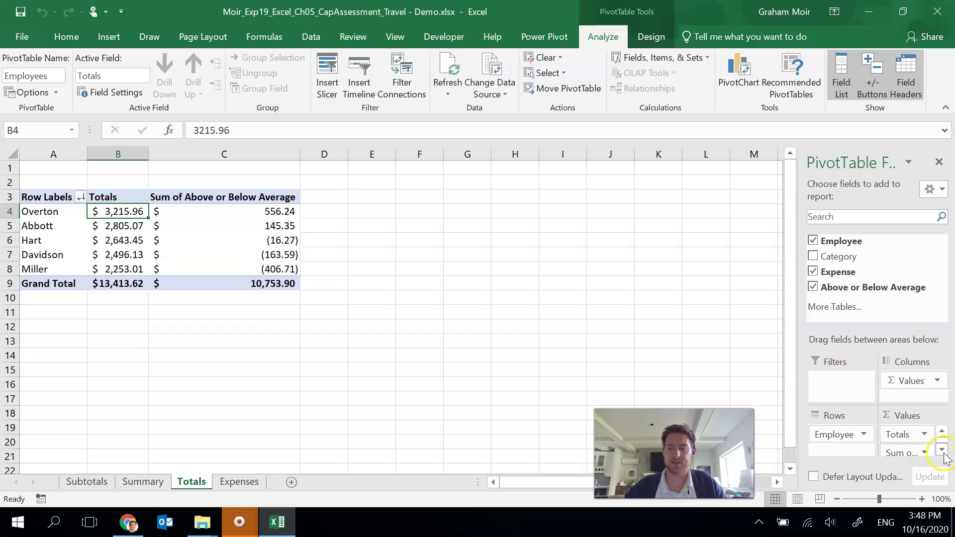
{"action": "left_click", "coordinate": [551, 315]}
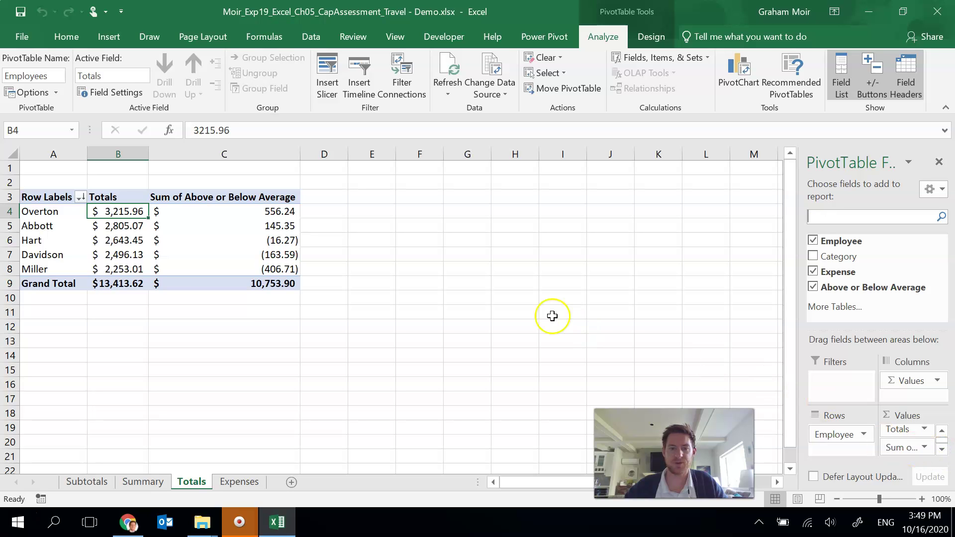
{"action": "left_click", "coordinate": [293, 254]}
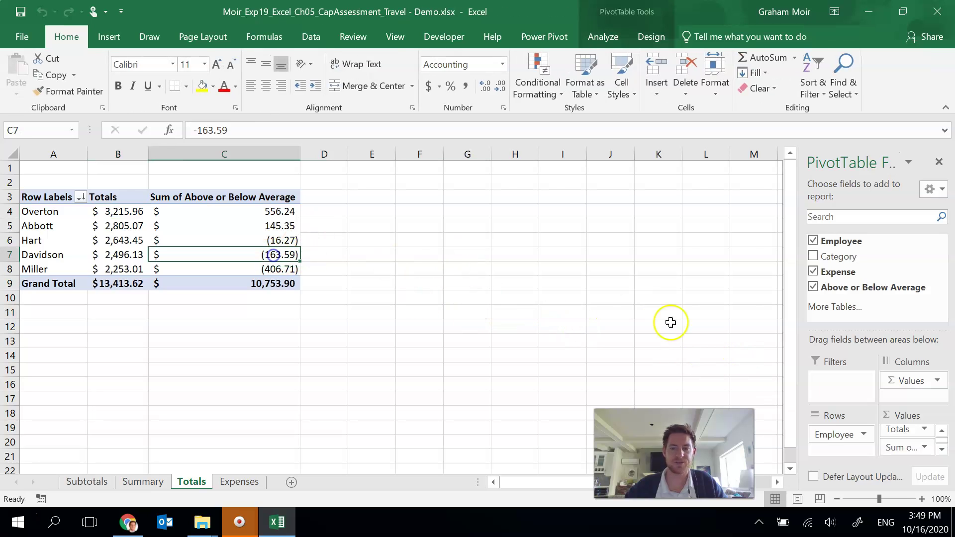
{"action": "left_click", "coordinate": [924, 448]}
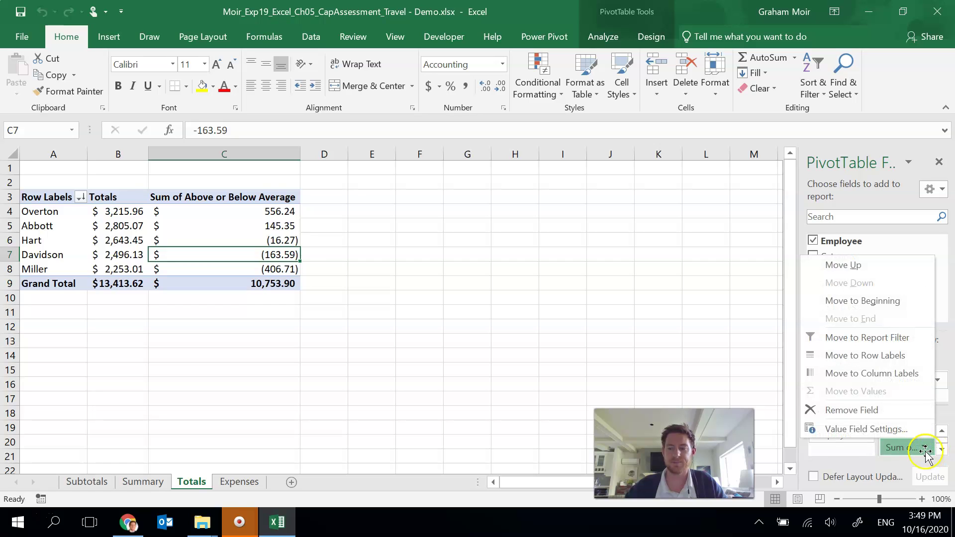
{"action": "left_click", "coordinate": [909, 428]}
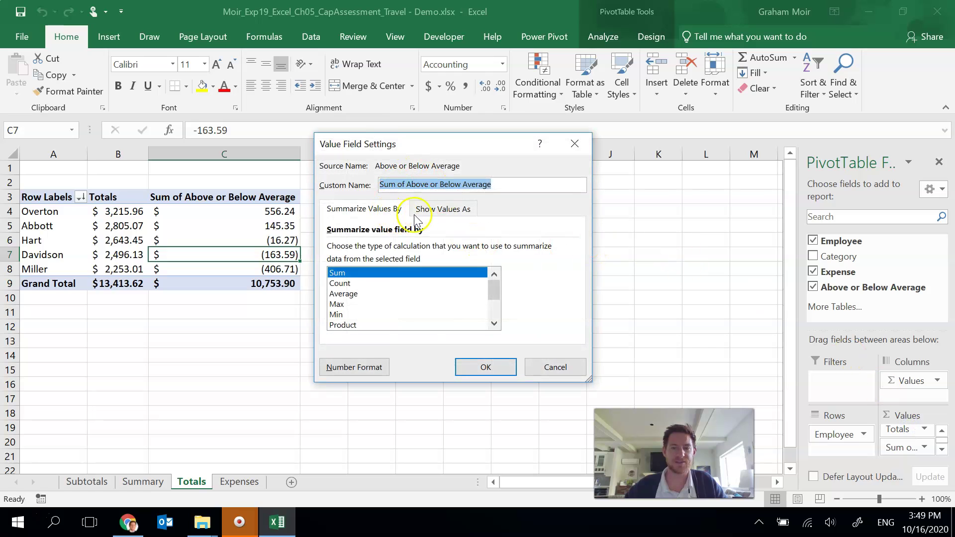
{"action": "left_click", "coordinate": [444, 208]}
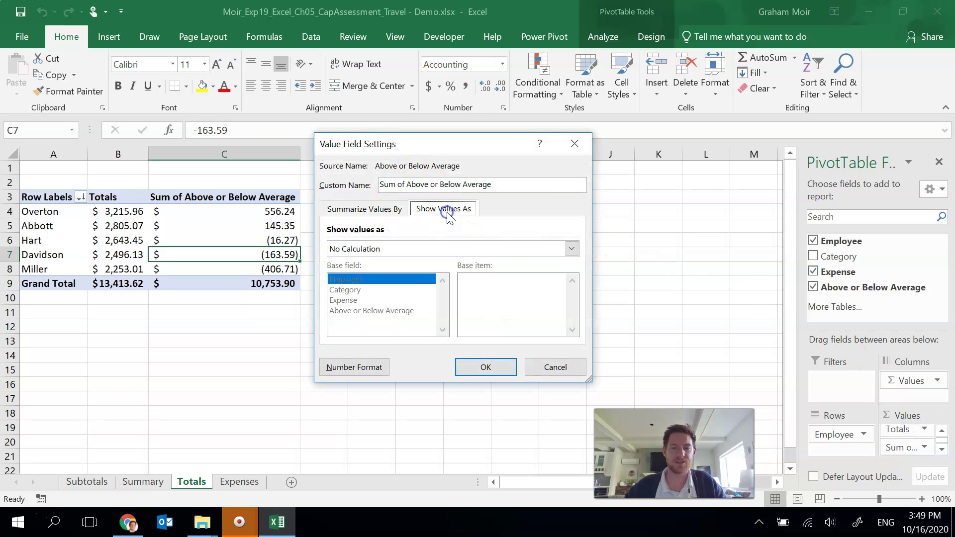
{"action": "left_click", "coordinate": [380, 209]}
{"action": "left_click", "coordinate": [365, 369]}
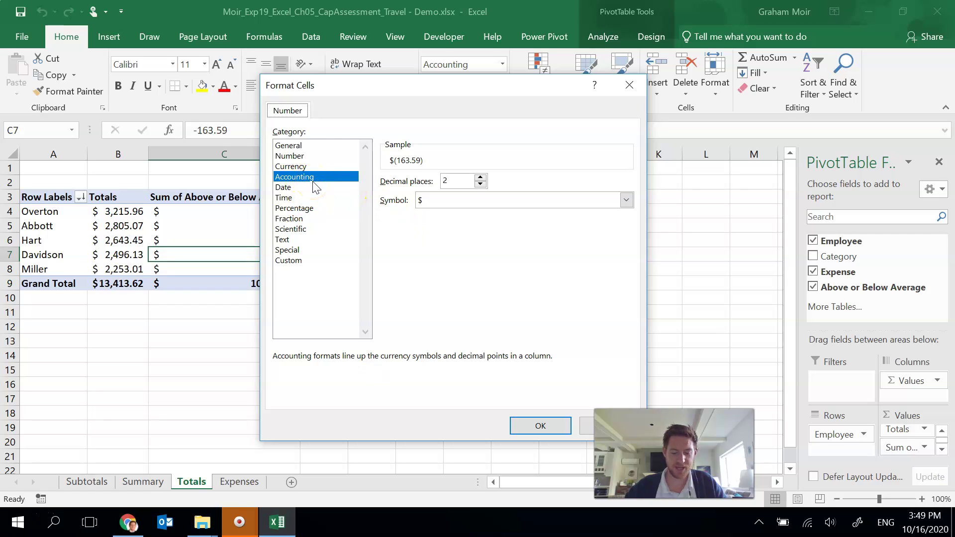
{"action": "left_click", "coordinate": [539, 436]}
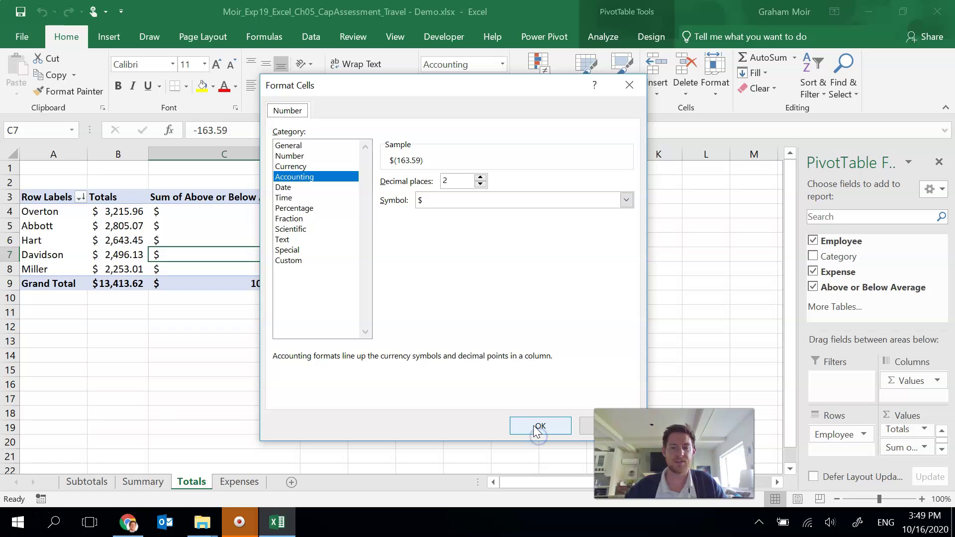
{"action": "left_click", "coordinate": [535, 427]}
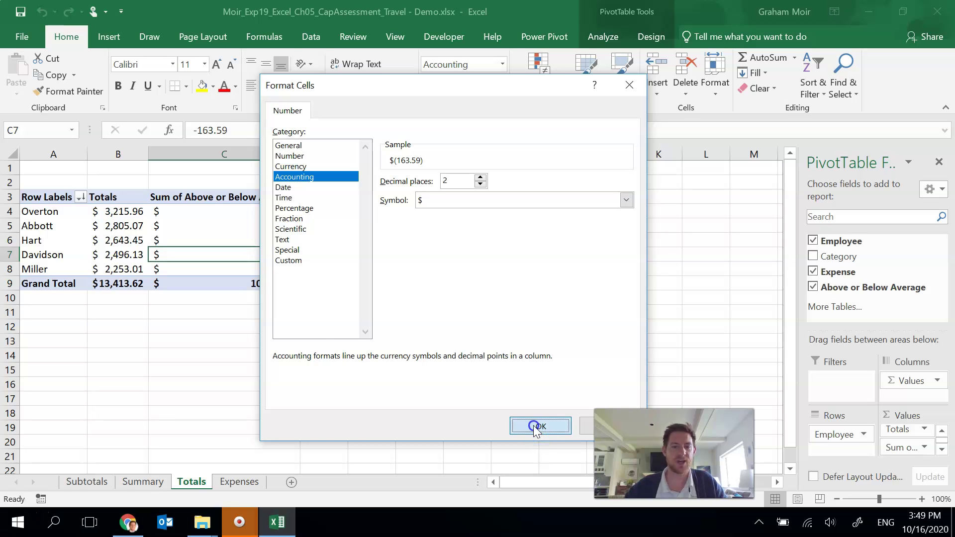
{"action": "left_click", "coordinate": [497, 369]}
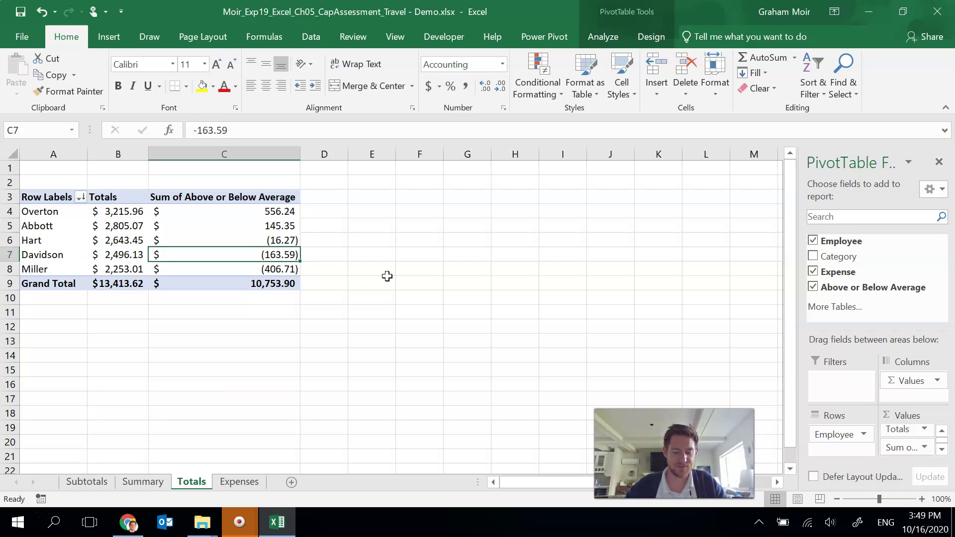
Set column B width to 10.86.
{"action": "right_click", "coordinate": [109, 152]}
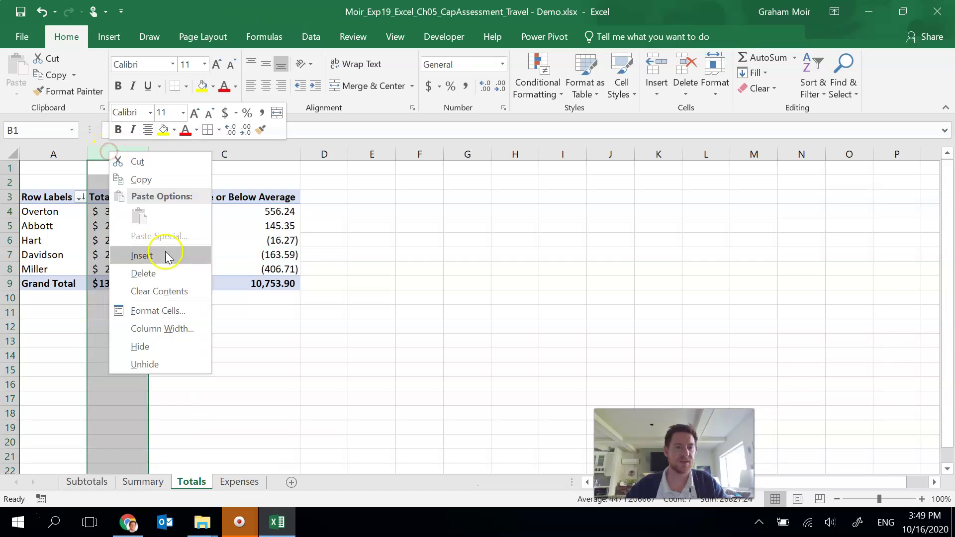
{"action": "left_click", "coordinate": [174, 328]}
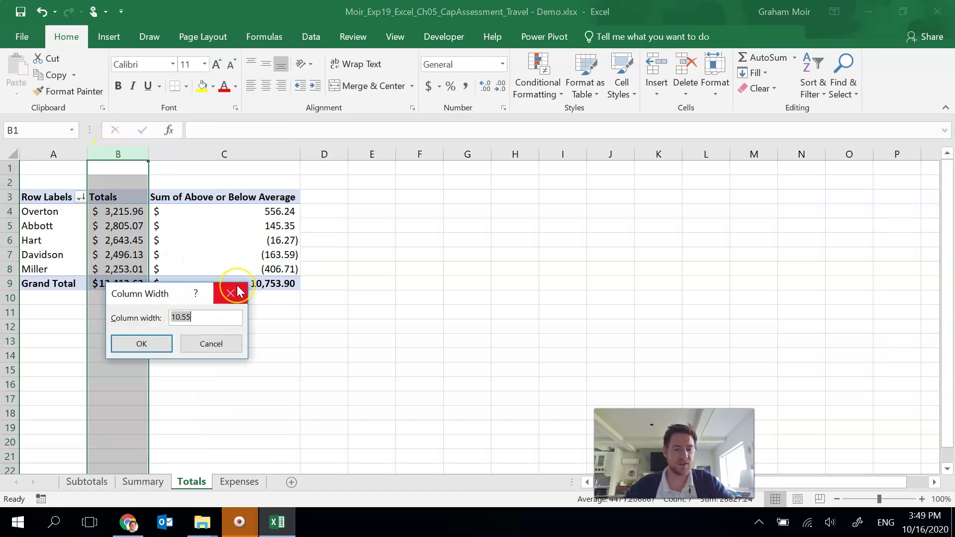
{"action": "type", "text": "10.86"}
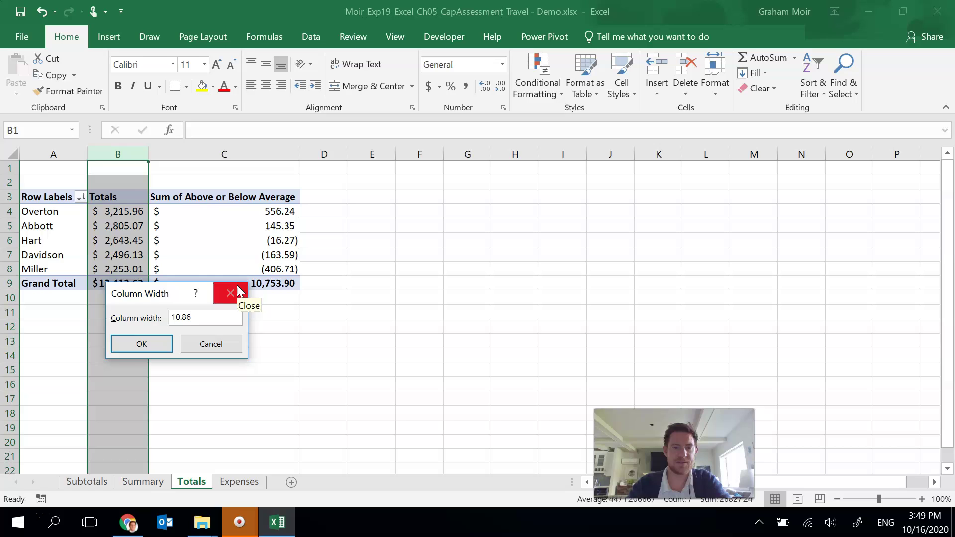
{"action": "left_click", "coordinate": [142, 344]}
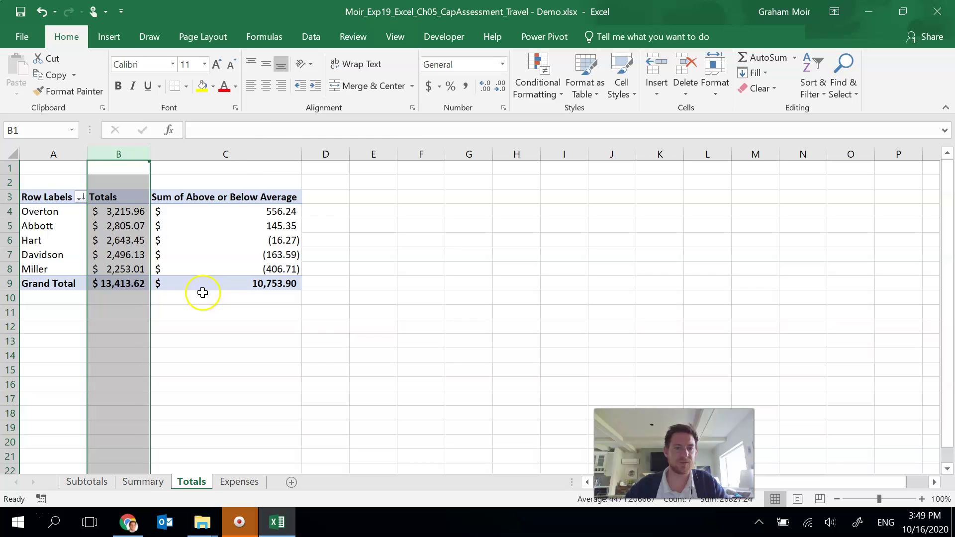
Set column C width to 13.71.
{"action": "right_click", "coordinate": [243, 154]}
{"action": "left_click", "coordinate": [296, 331]}
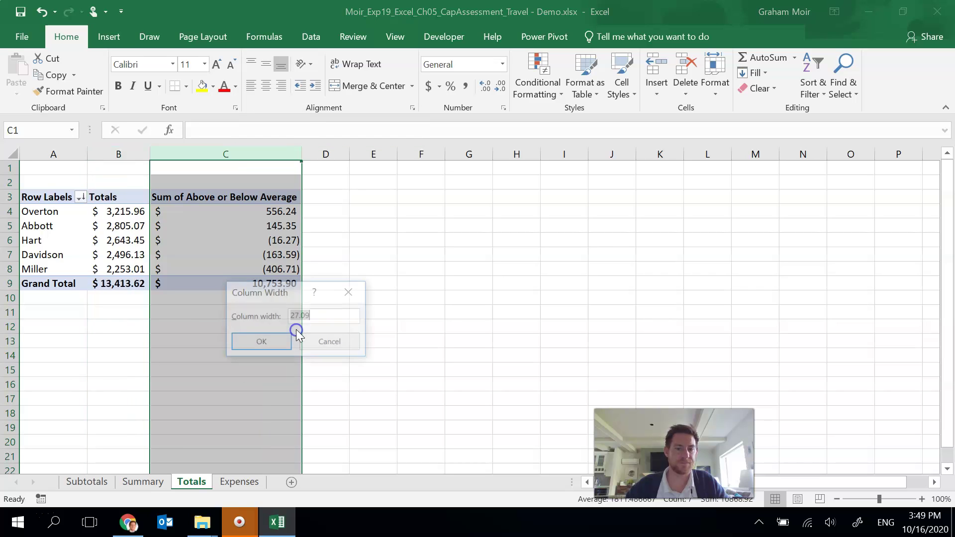
{"action": "type", "text": "13.71"}
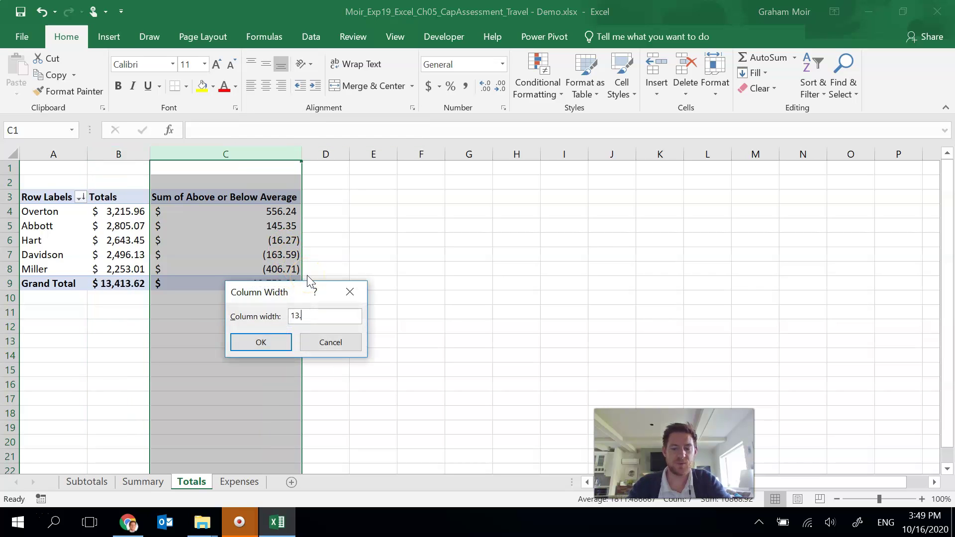
{"action": "left_click", "coordinate": [256, 341]}
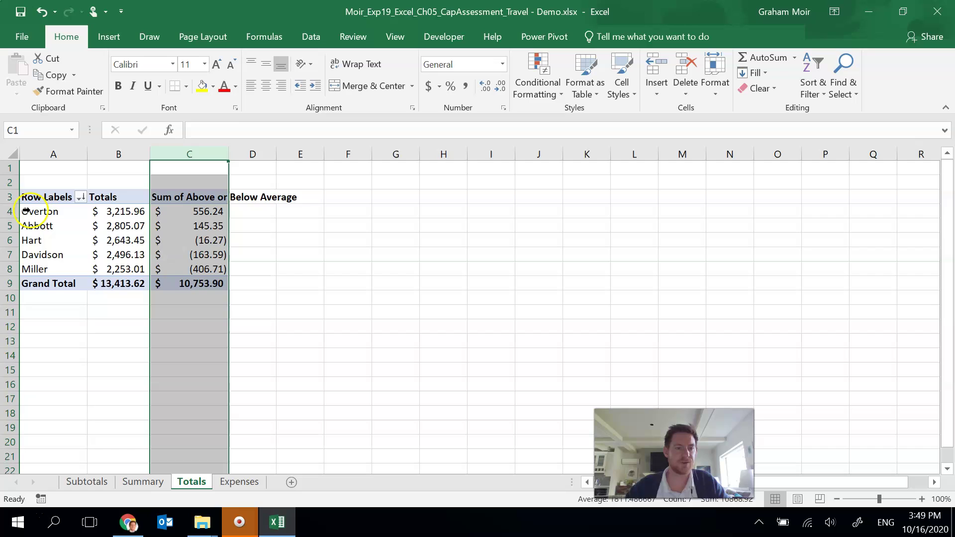
Set header row 3 height to 30.
{"action": "right_click", "coordinate": [8, 197]}
{"action": "left_click", "coordinate": [54, 376]}
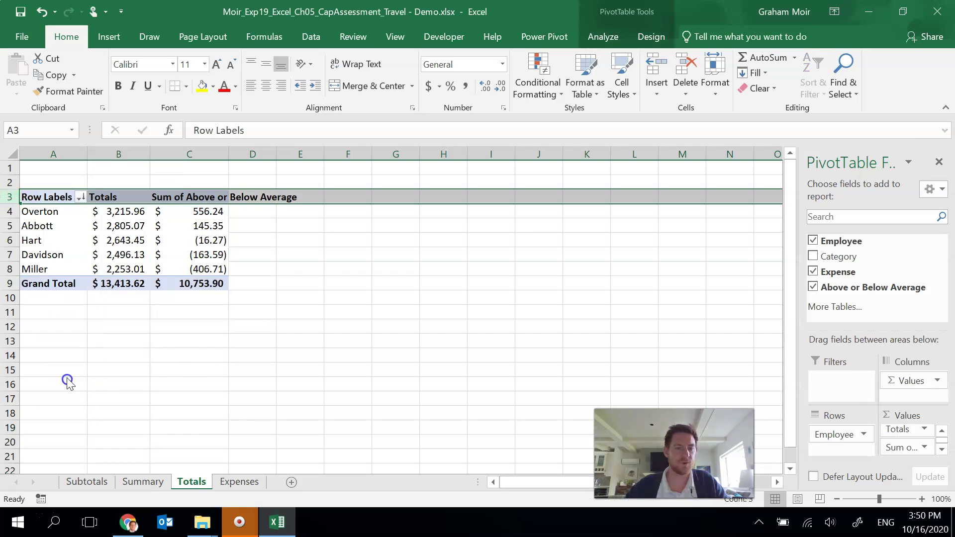
{"action": "type", "text": "30"}
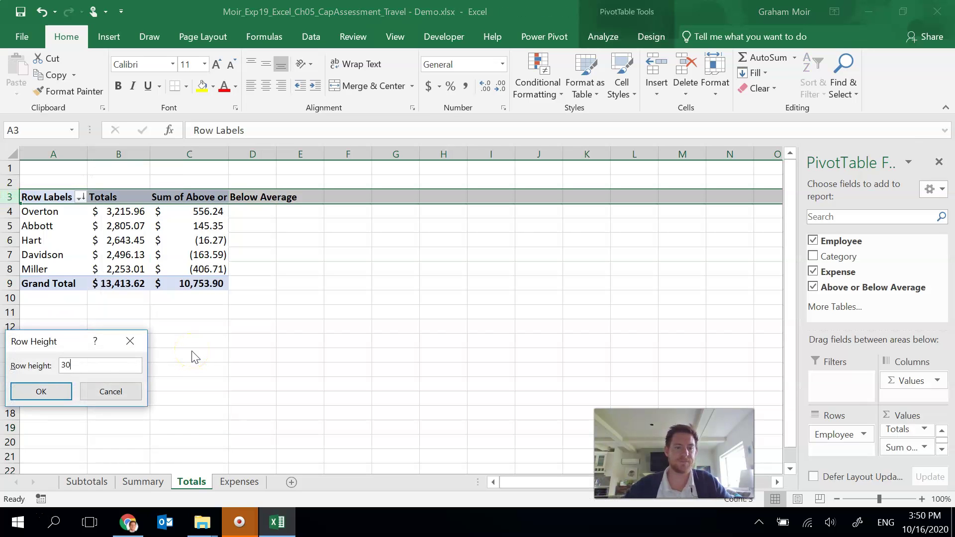
{"action": "left_click", "coordinate": [61, 394]}
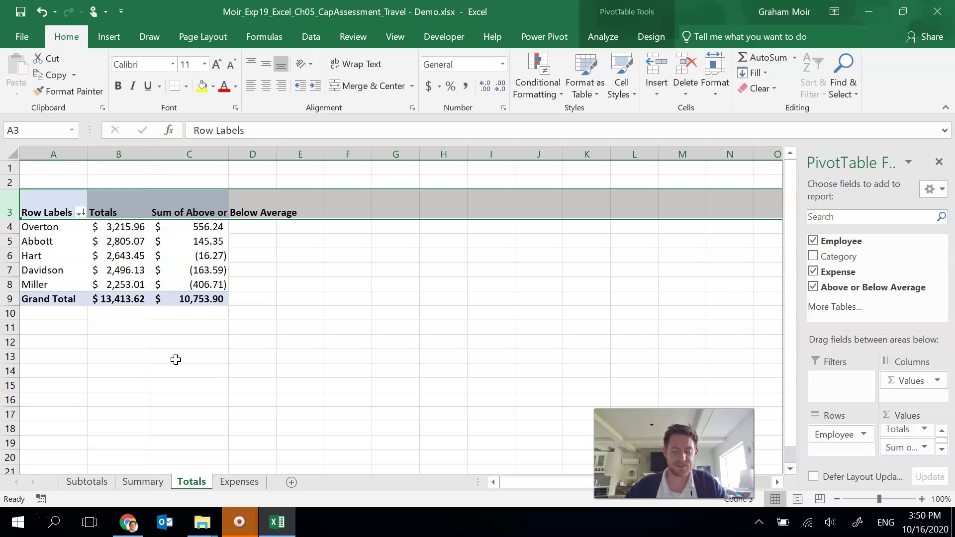
Wrap the C3 heading text and try removing its 'Sum of' prefix, dismissing the duplicate-name warning.
{"action": "left_click", "coordinate": [193, 209]}
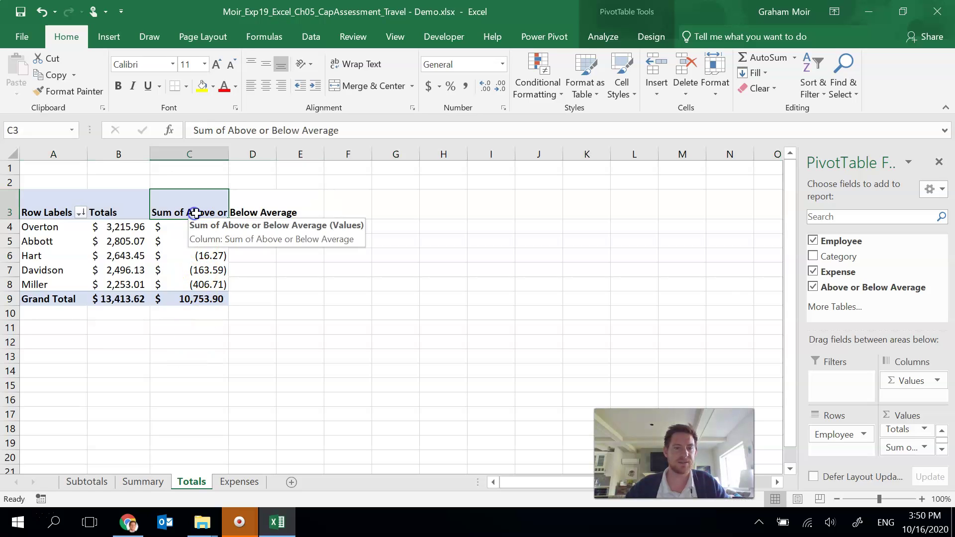
{"action": "left_click", "coordinate": [357, 67]}
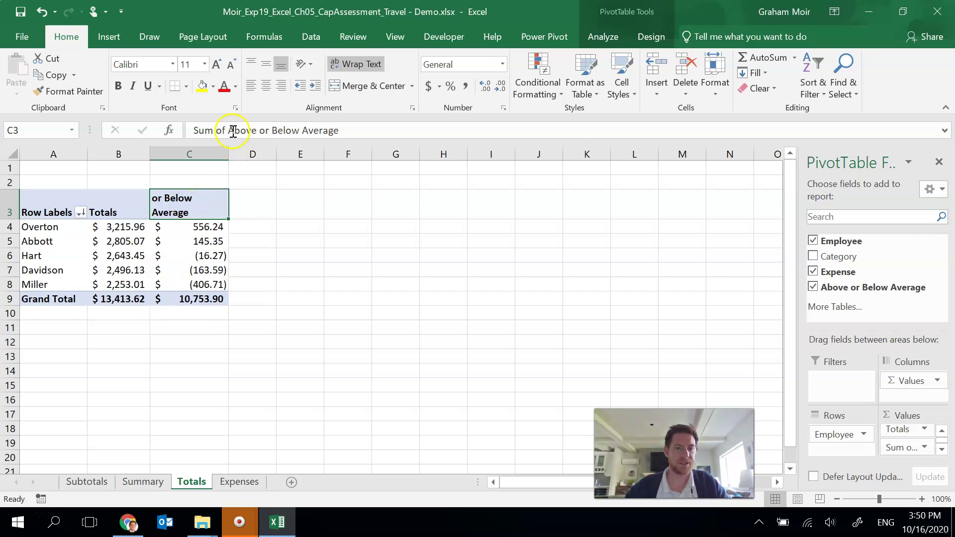
{"action": "left_click_drag", "start_coordinate": [229, 130], "coordinate": [180, 133]}
{"action": "key", "text": "BackSpace"}
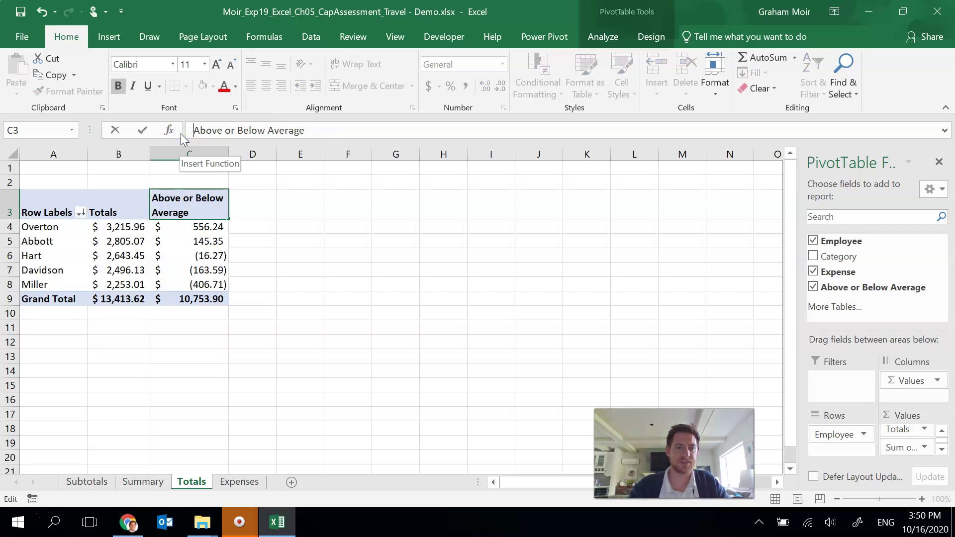
{"action": "key", "text": "Return"}
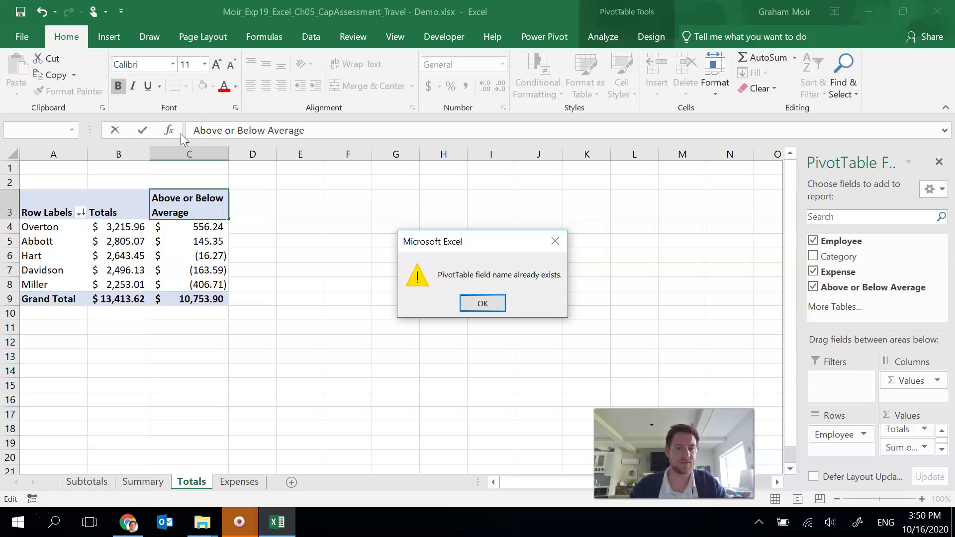
{"action": "key", "text": "Return"}
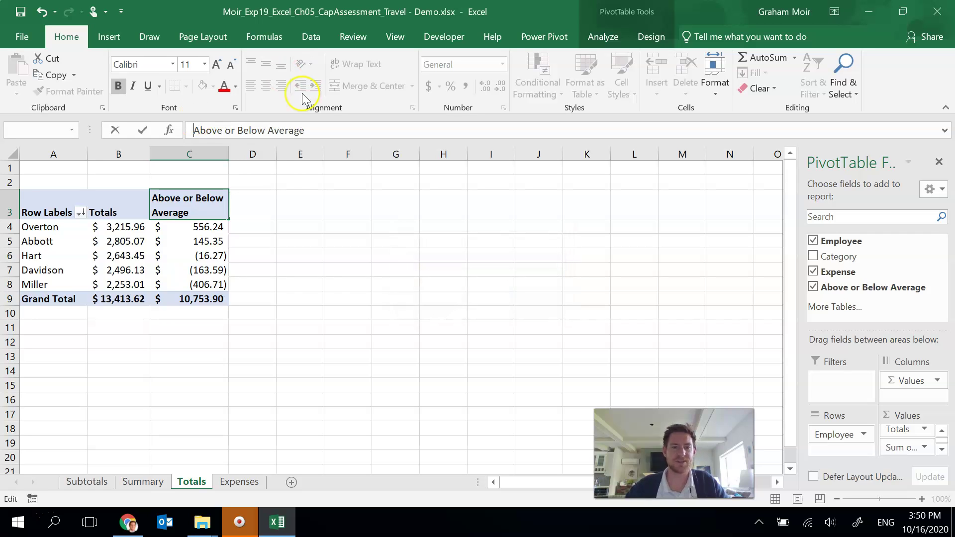
{"action": "key", "text": "Return"}
{"action": "left_click", "coordinate": [299, 230]}
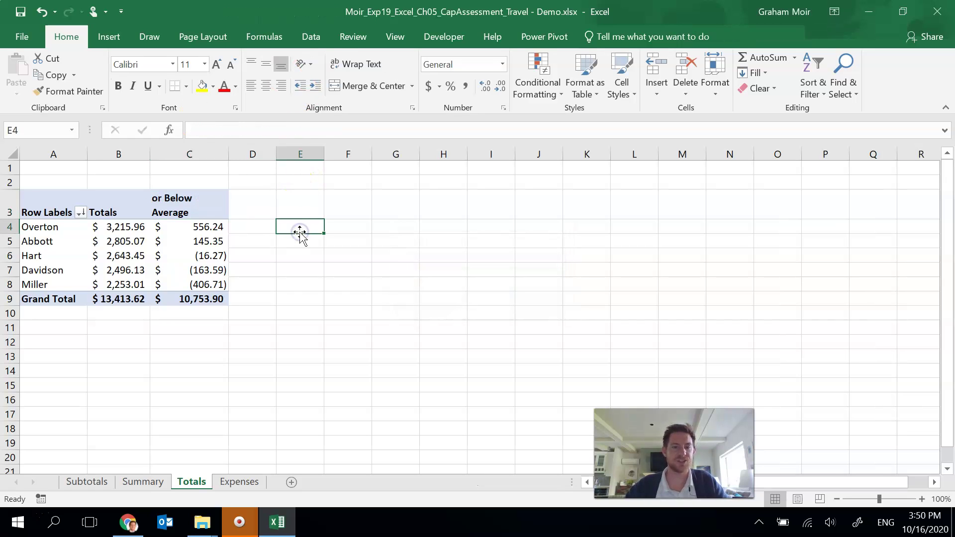
{"action": "left_click", "coordinate": [224, 234]}
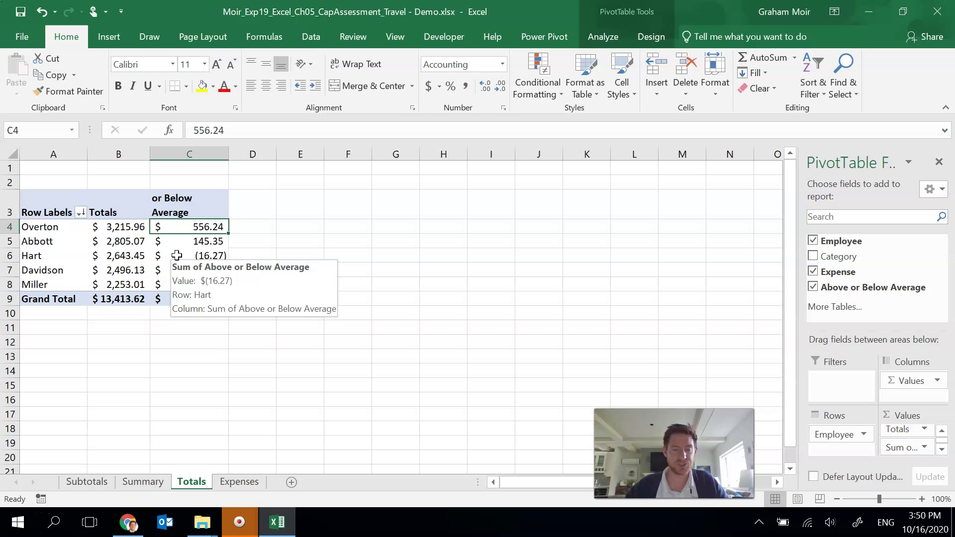
Insert a clustered column PivotChart from the PivotTable on the Totals sheet.
{"action": "left_click", "coordinate": [119, 255]}
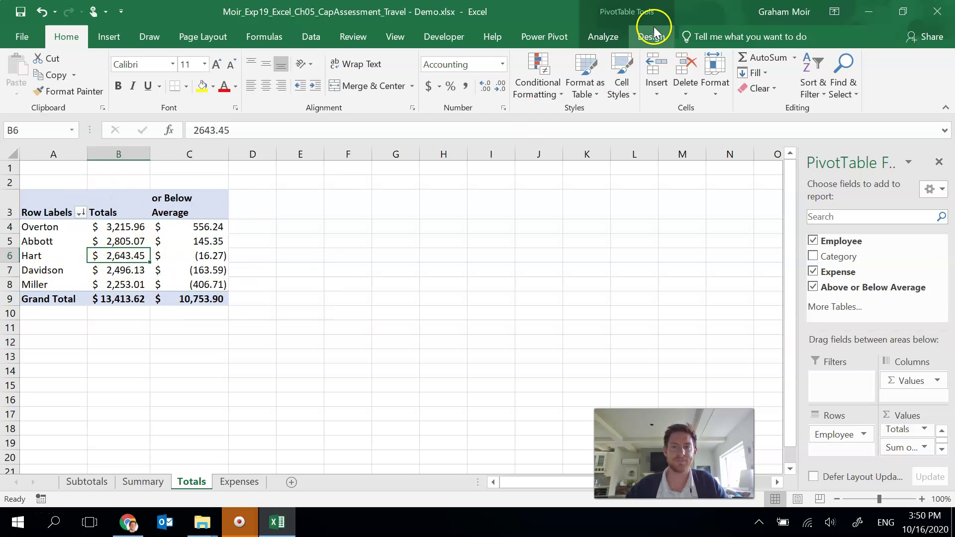
{"action": "left_click", "coordinate": [602, 36]}
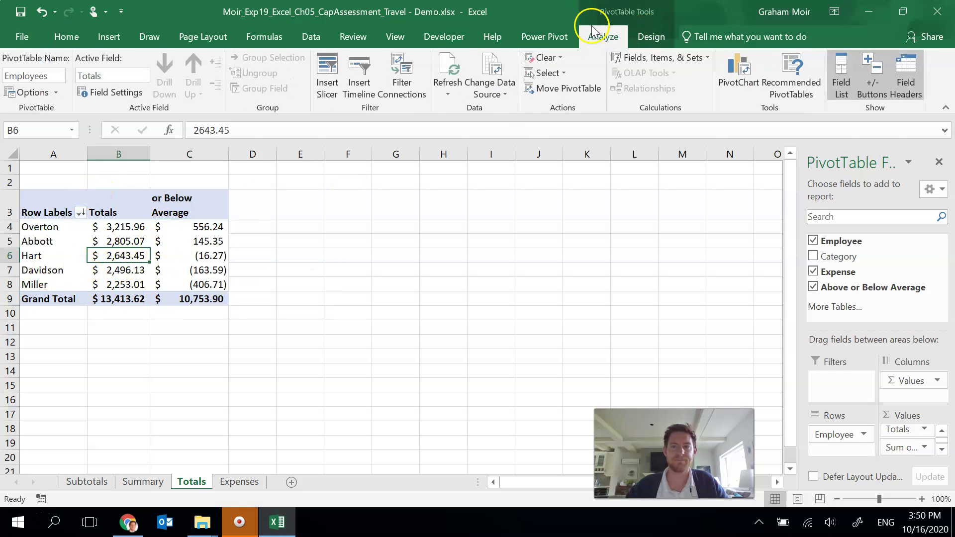
{"action": "left_click", "coordinate": [738, 83]}
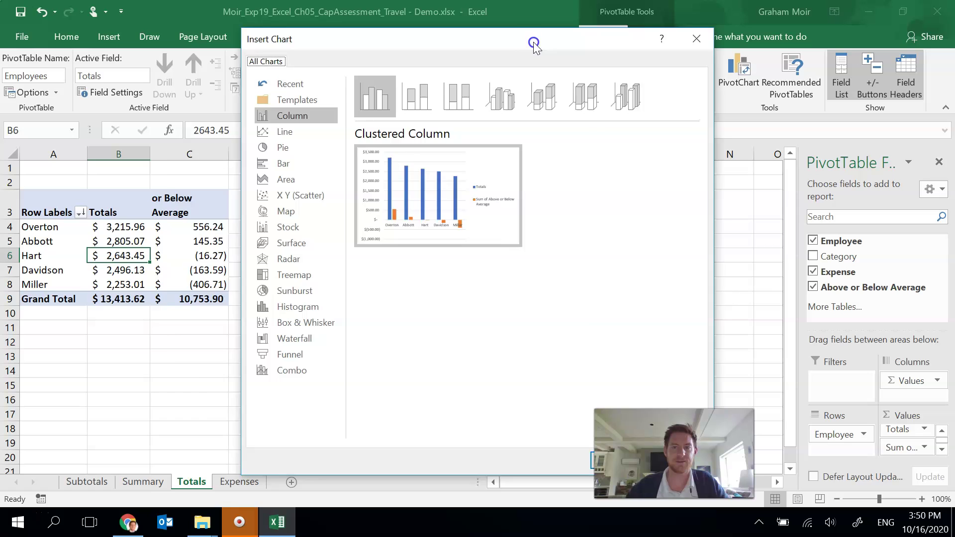
{"action": "left_click_drag", "start_coordinate": [533, 38], "coordinate": [450, 43]}
{"action": "left_click", "coordinate": [530, 465]}
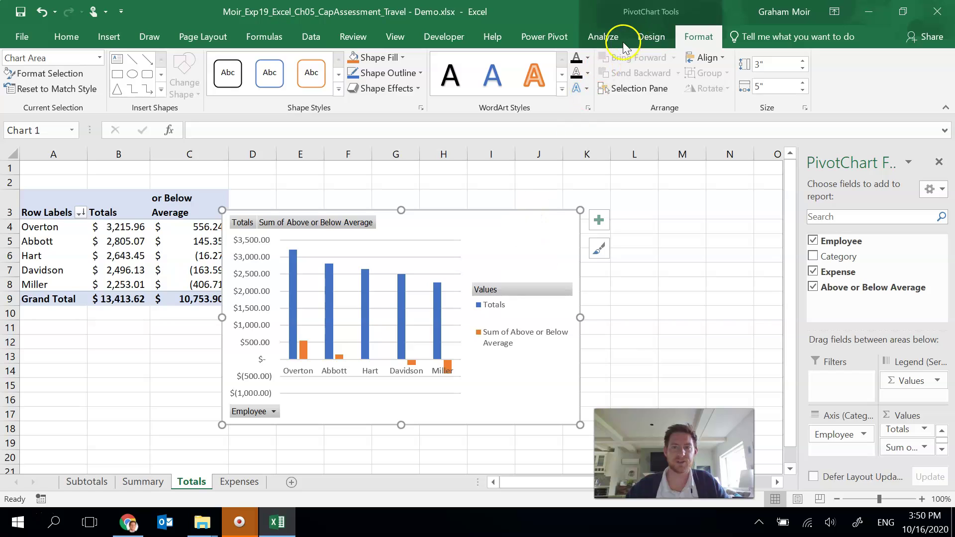
Relocate the PivotChart to a new chart sheet named Chart.
{"action": "left_click", "coordinate": [648, 37]}
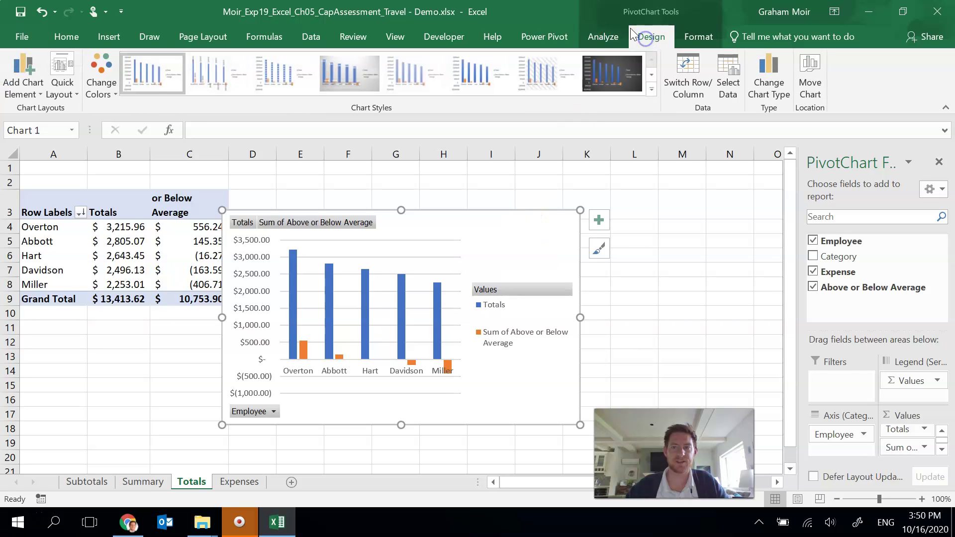
{"action": "left_click", "coordinate": [813, 90]}
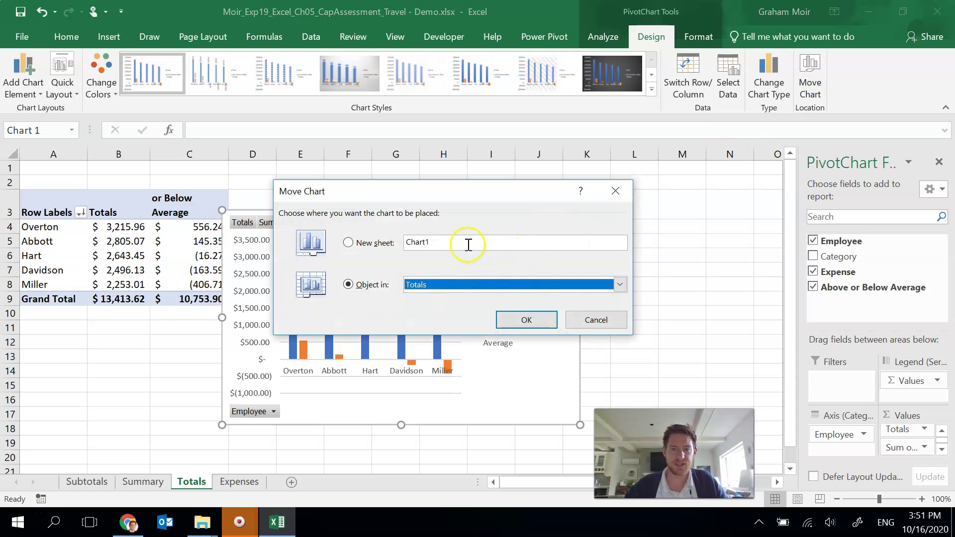
{"action": "left_click", "coordinate": [385, 245]}
{"action": "key", "text": "End"}
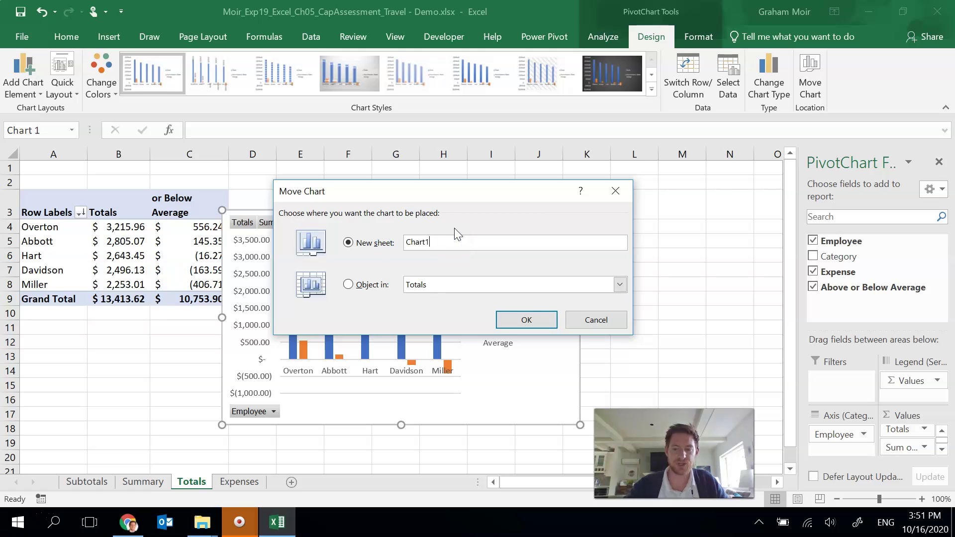
{"action": "key", "text": "BackSpace"}
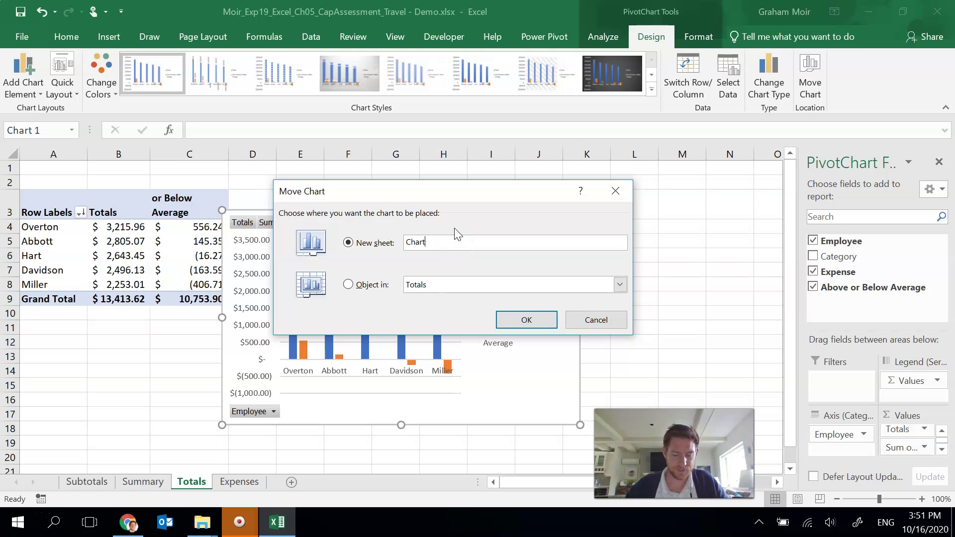
{"action": "left_click", "coordinate": [450, 276]}
{"action": "left_click", "coordinate": [528, 319]}
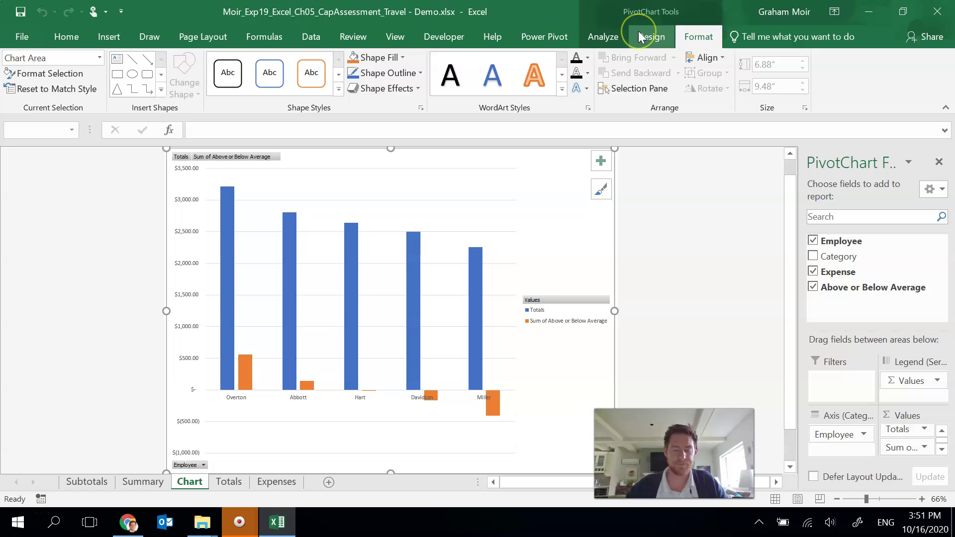
Hide all field buttons on the PivotChart.
{"action": "left_click", "coordinate": [603, 34]}
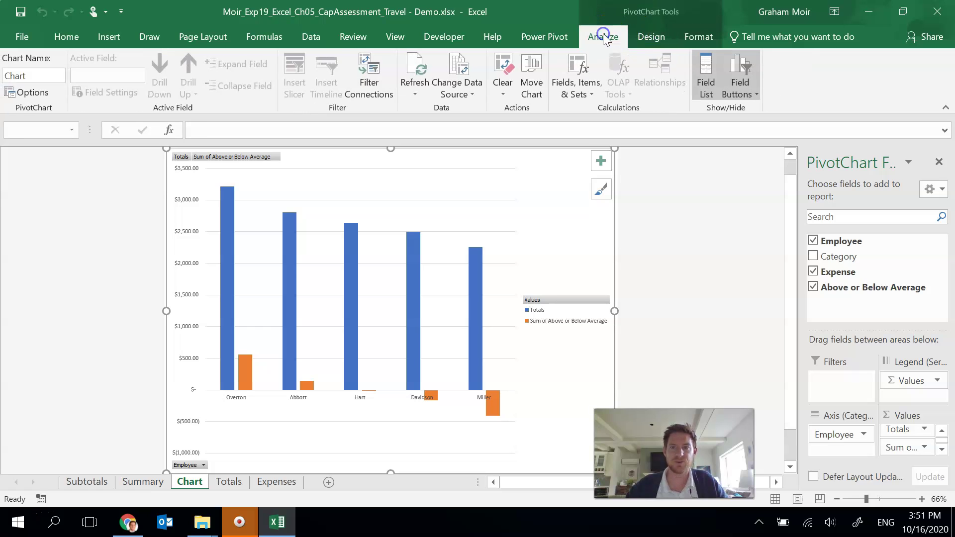
{"action": "left_click", "coordinate": [751, 71]}
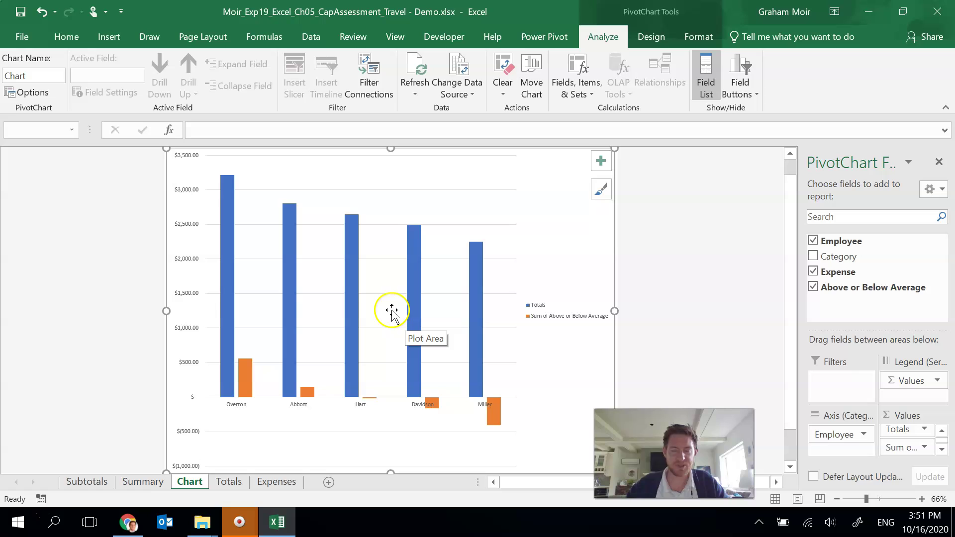
Add a chart title above the chart reading 'Expenses by Employee'.
{"action": "left_click", "coordinate": [646, 42]}
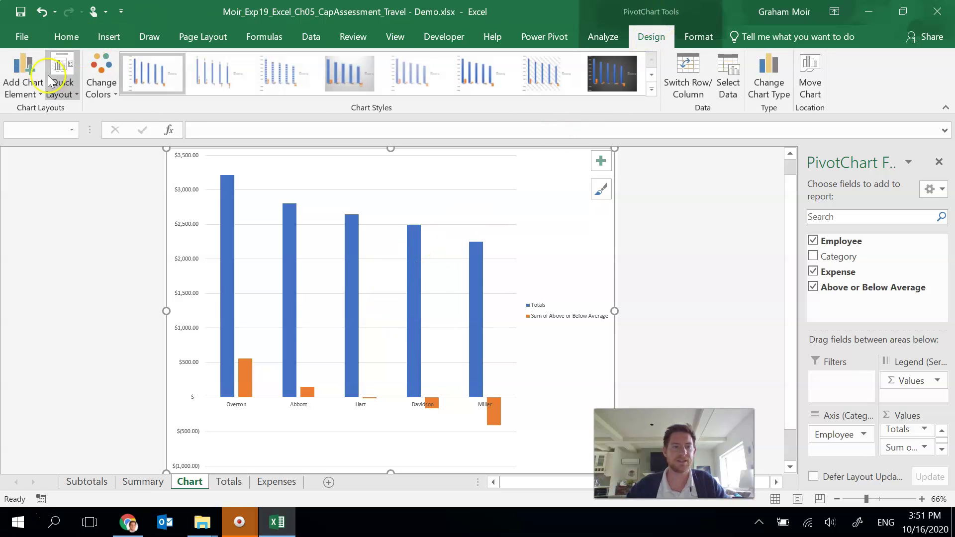
{"action": "left_click", "coordinate": [20, 95]}
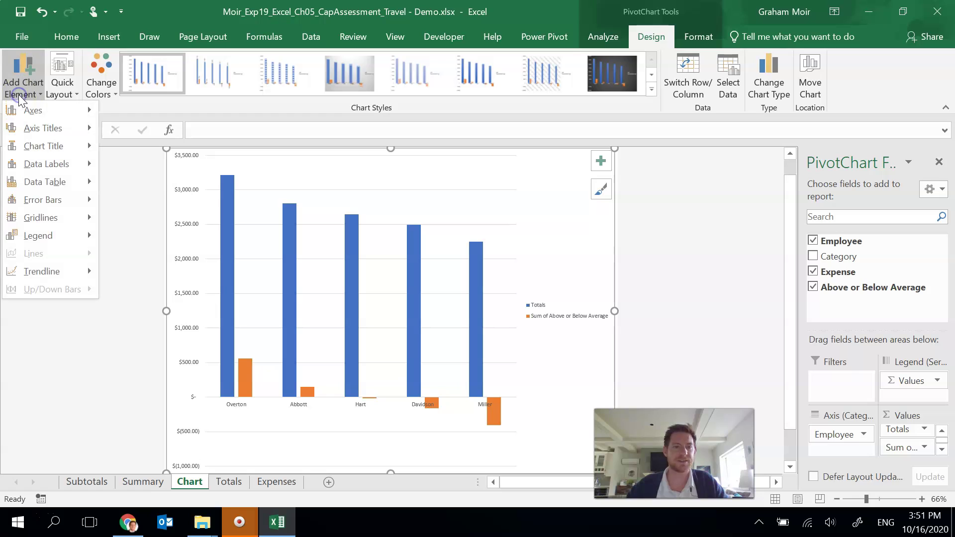
{"action": "mouse_move", "coordinate": [45, 144]}
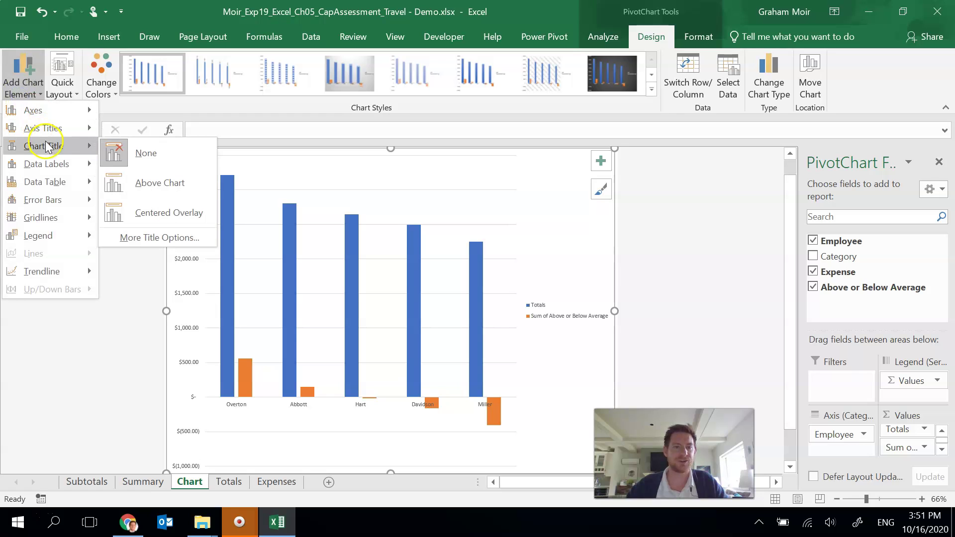
{"action": "left_click", "coordinate": [180, 180]}
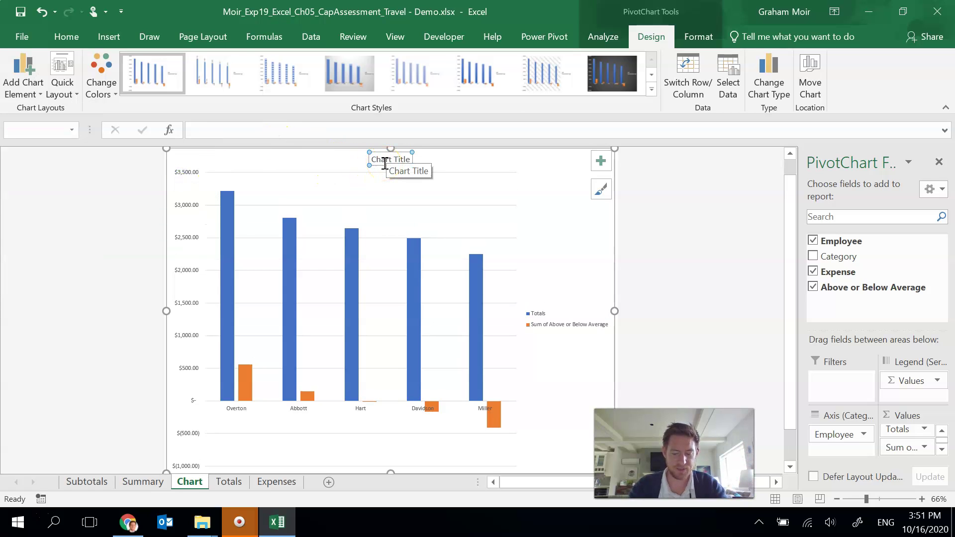
{"action": "type", "text": "Expenses by "}
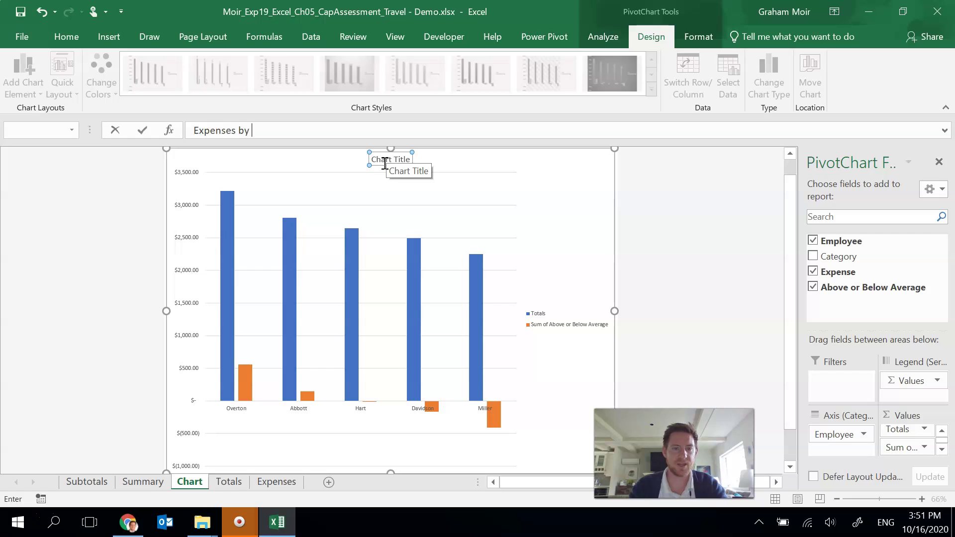
{"action": "type", "text": "Employee"}
{"action": "key", "text": "Return"}
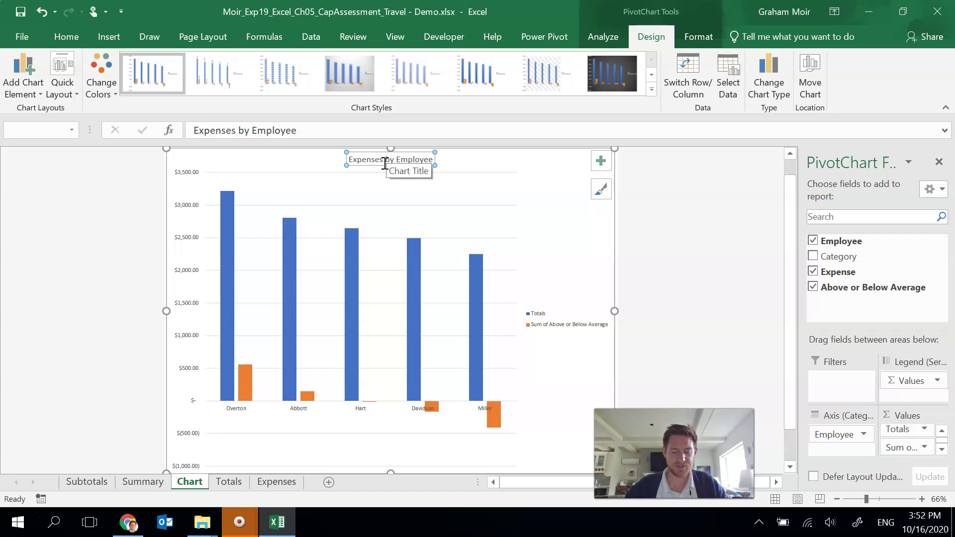
Apply chart Style 14 from the Chart Styles gallery.
{"action": "left_click", "coordinate": [652, 89]}
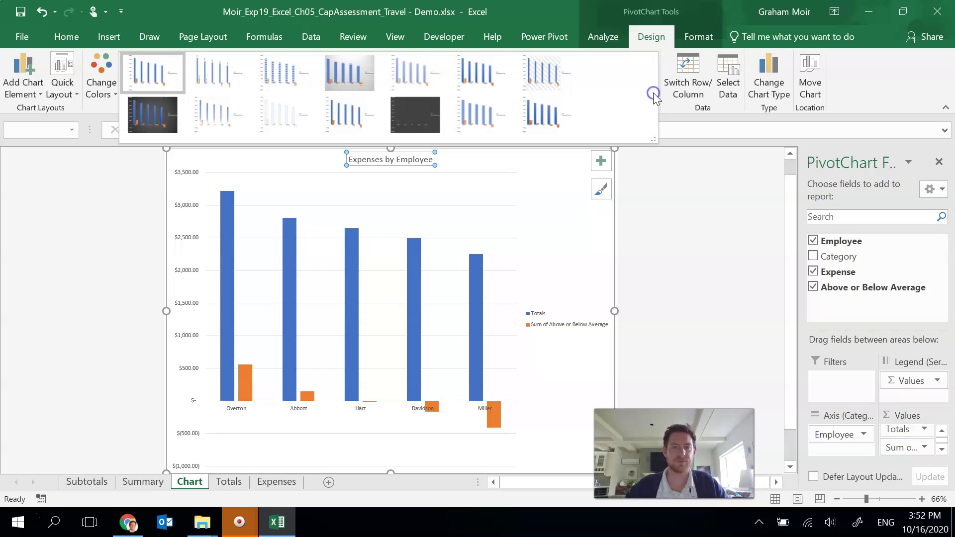
{"action": "left_click", "coordinate": [549, 128]}
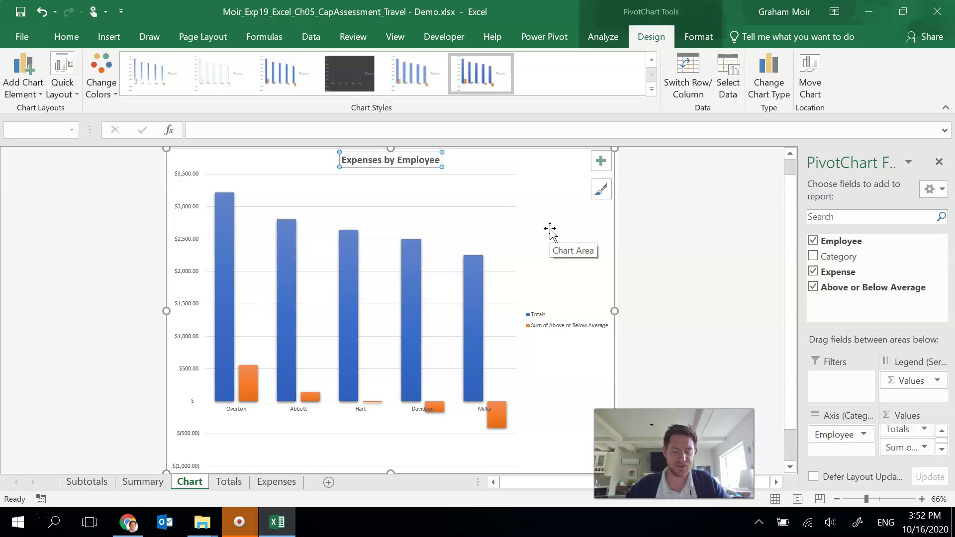
Enlarge the vertical axis labels to font size 11.
{"action": "left_click", "coordinate": [187, 205]}
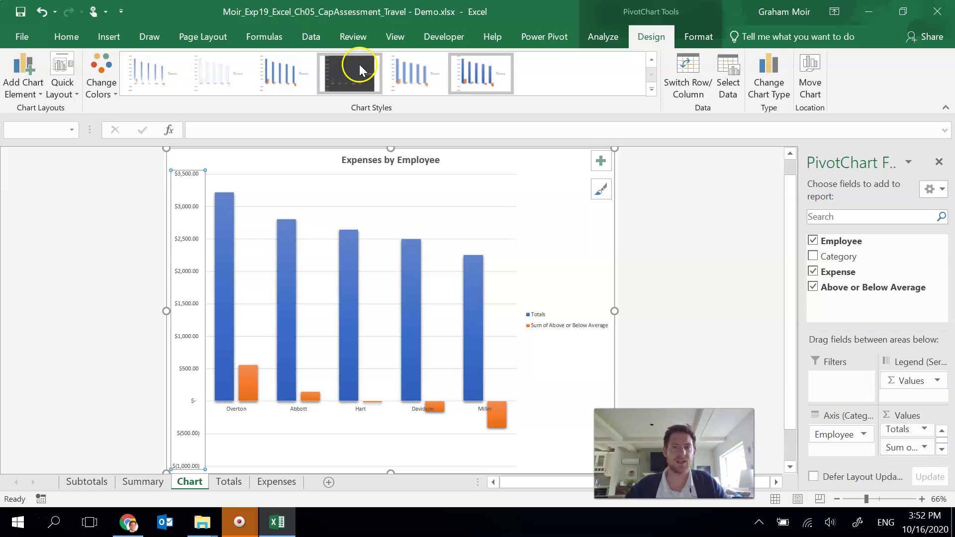
{"action": "left_click", "coordinate": [73, 36]}
{"action": "left_click", "coordinate": [216, 64]}
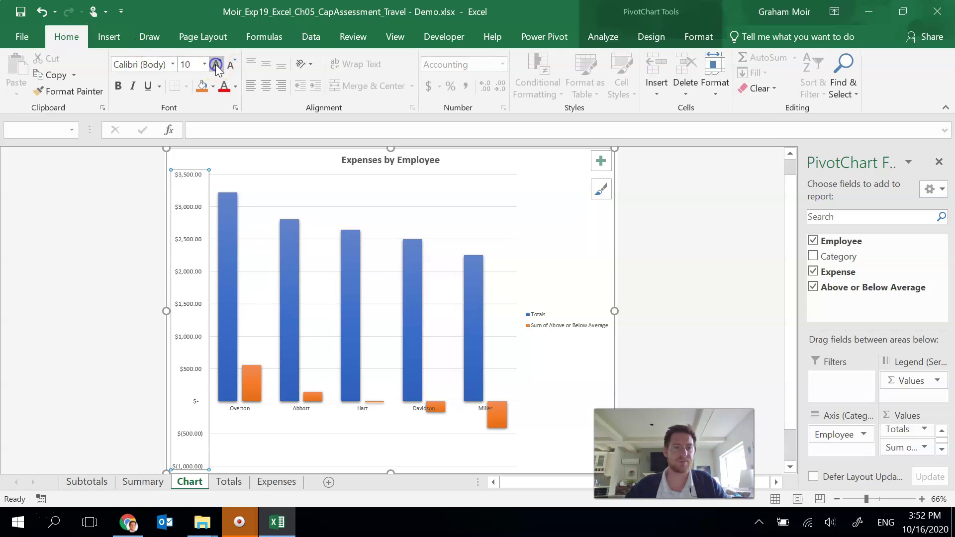
{"action": "left_click", "coordinate": [216, 65]}
{"action": "left_click", "coordinate": [215, 64]}
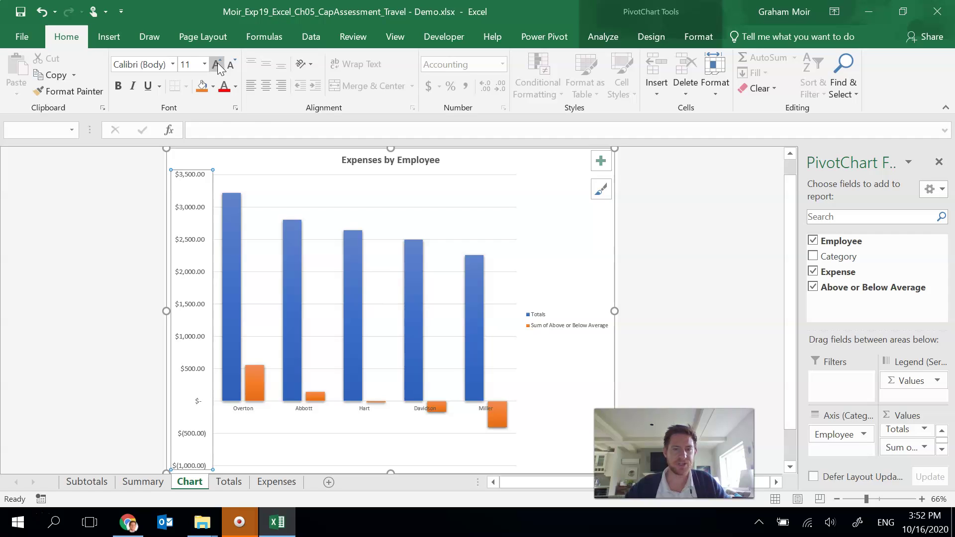
Set the vertical axis number format to 0 decimal places.
{"action": "left_click", "coordinate": [196, 213]}
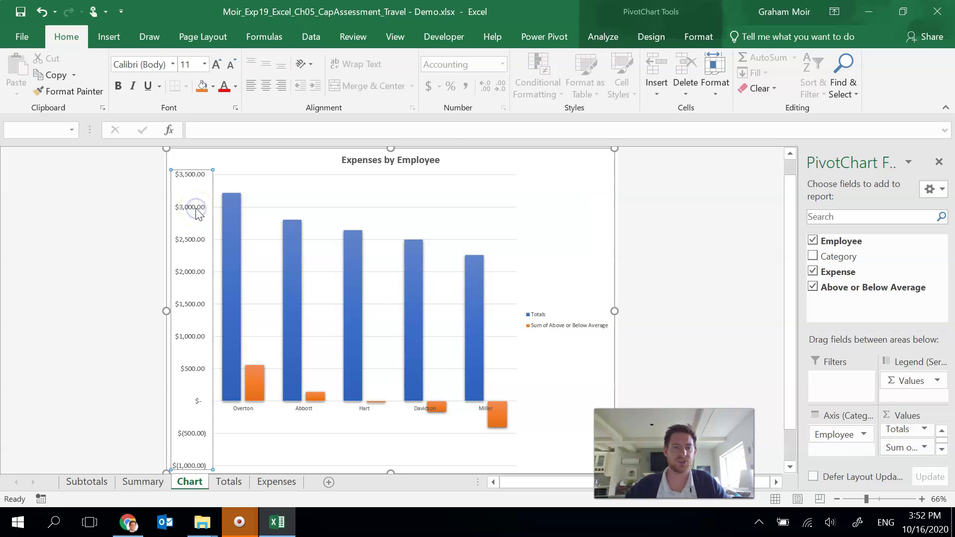
{"action": "double_click", "coordinate": [196, 213]}
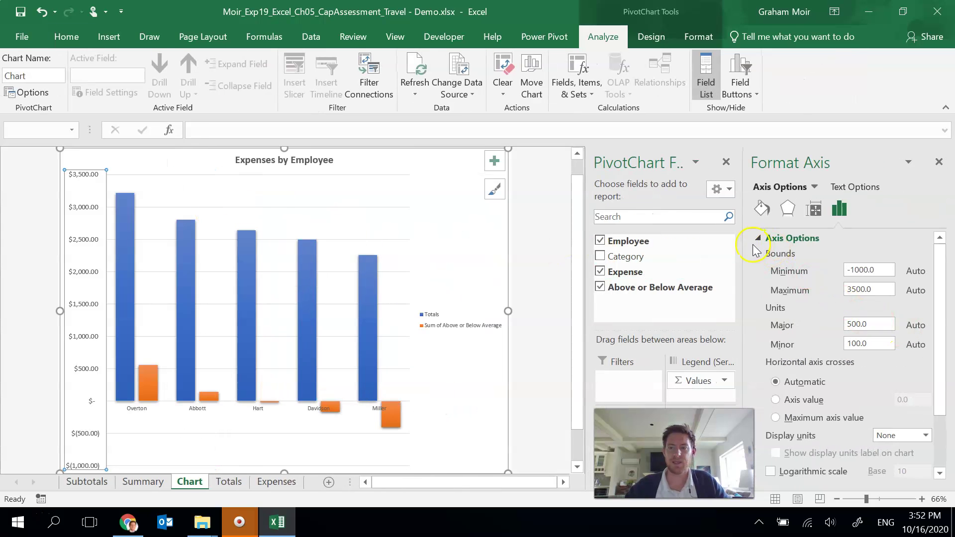
{"action": "left_click", "coordinate": [757, 239]}
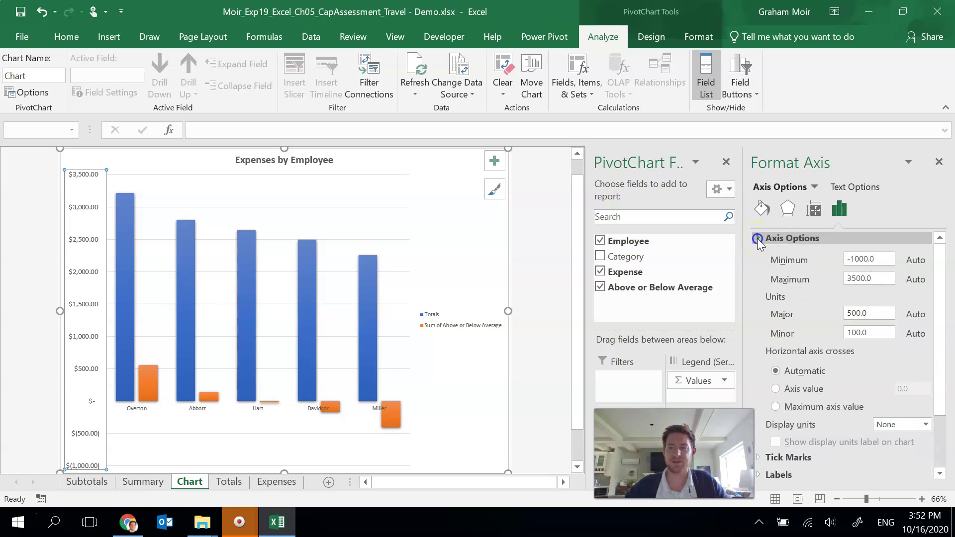
{"action": "left_click", "coordinate": [757, 291]}
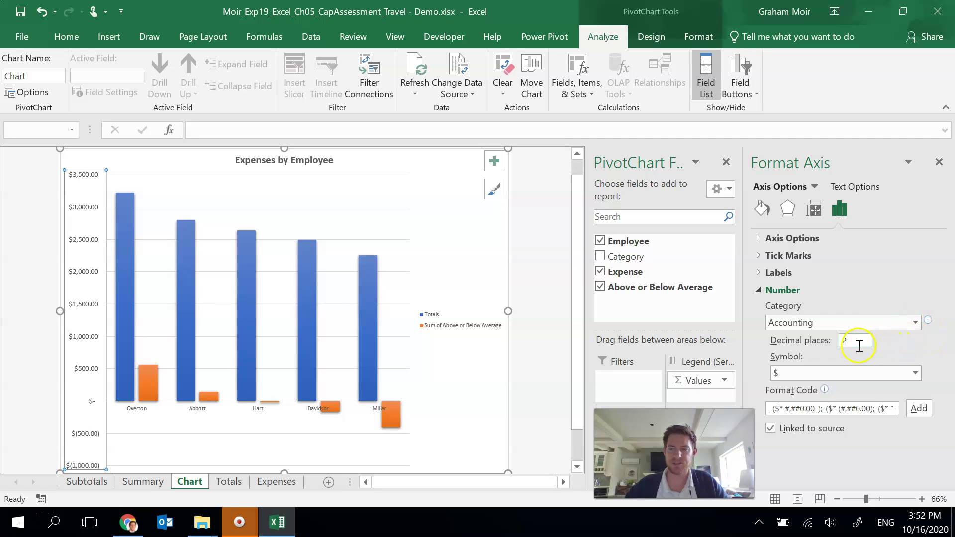
{"action": "left_click_drag", "start_coordinate": [856, 343], "coordinate": [834, 343]}
{"action": "type", "text": "0"}
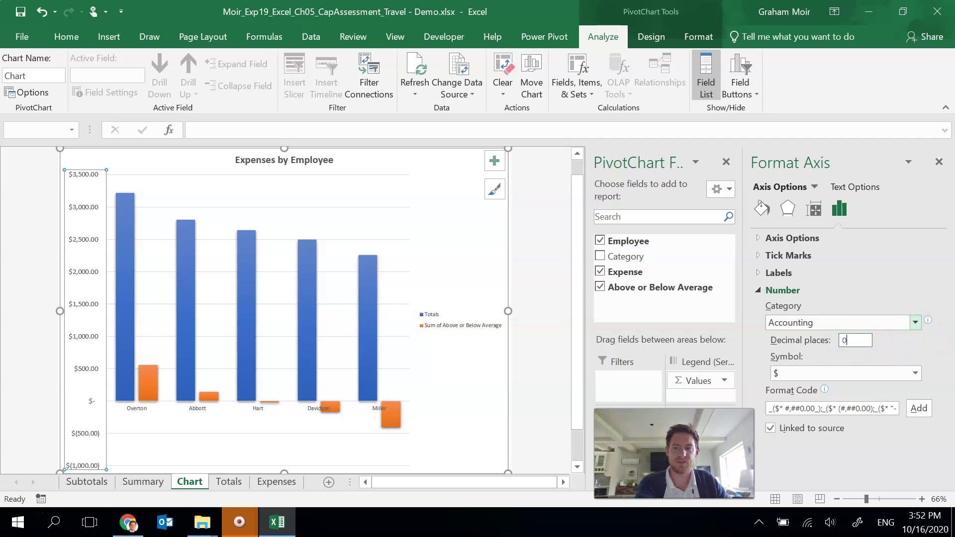
{"action": "key", "text": "Tab"}
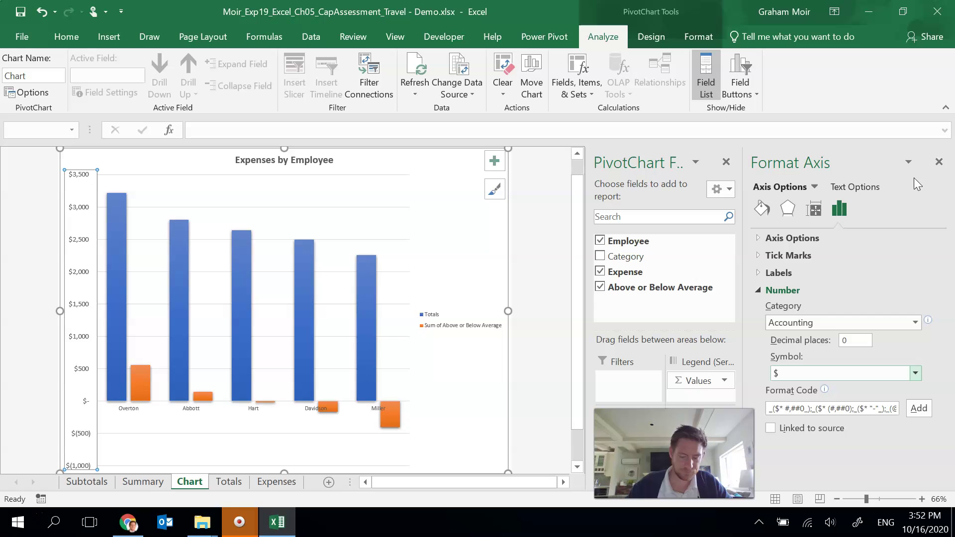
{"action": "left_click", "coordinate": [939, 162]}
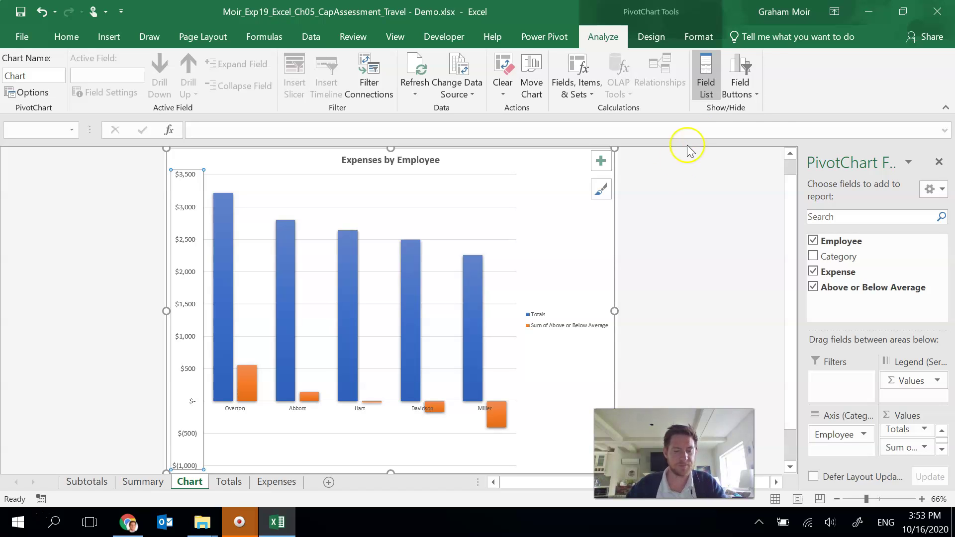
Group all worksheets from Subtotals through Expenses.
{"action": "left_click", "coordinate": [79, 481]}
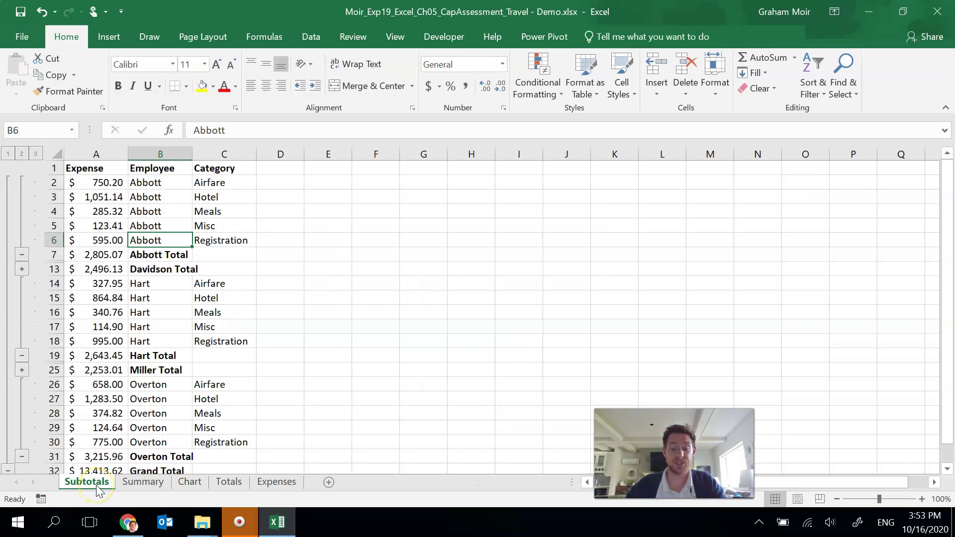
{"action": "left_click", "coordinate": [282, 482]}
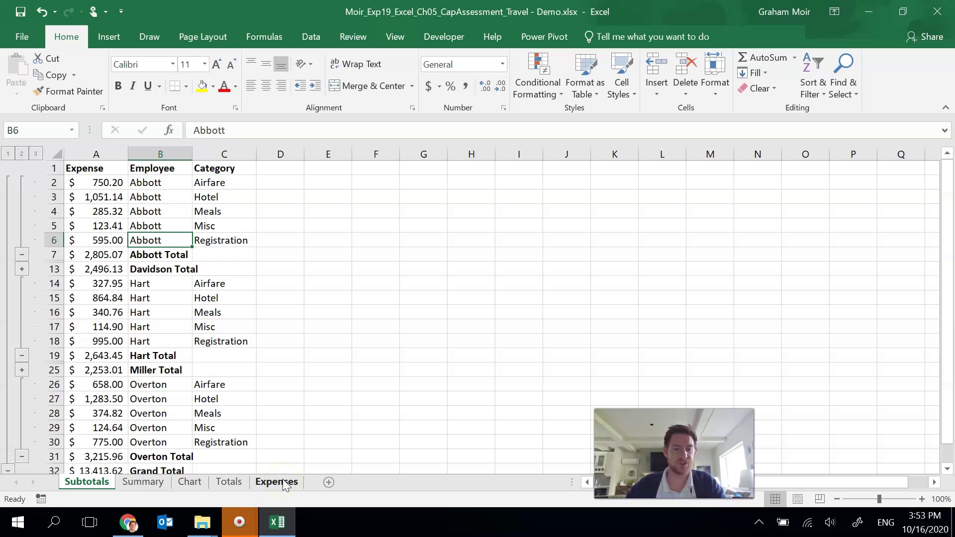
{"action": "left_click", "coordinate": [284, 482], "text": "shift"}
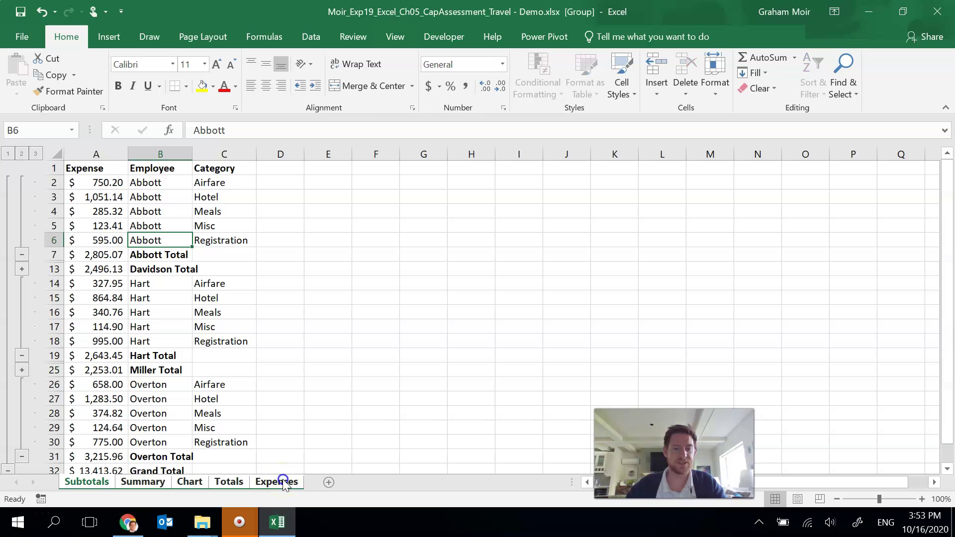
Add a custom footer: author's name left, sheet name centre, file name right.
{"action": "left_click", "coordinate": [180, 37]}
{"action": "left_click", "coordinate": [334, 108]}
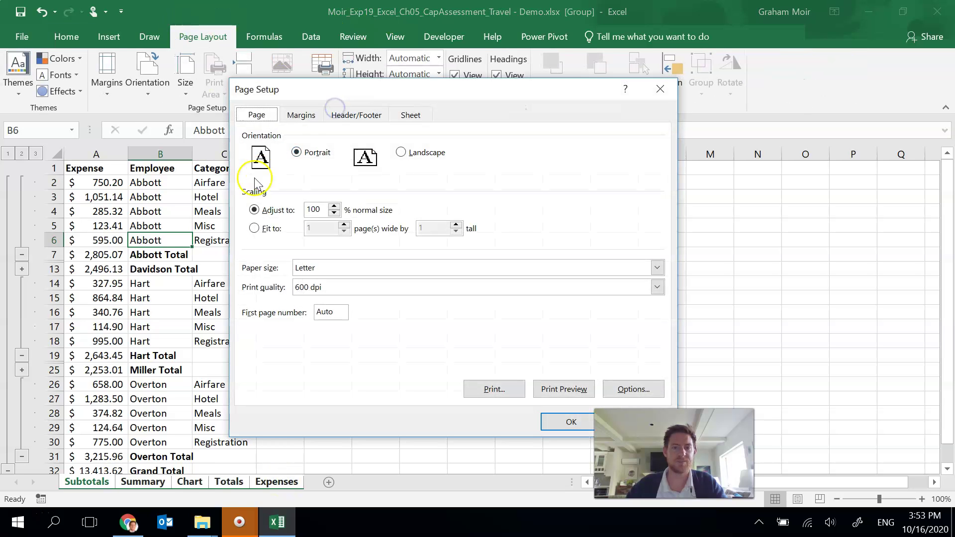
{"action": "left_click", "coordinate": [354, 116]}
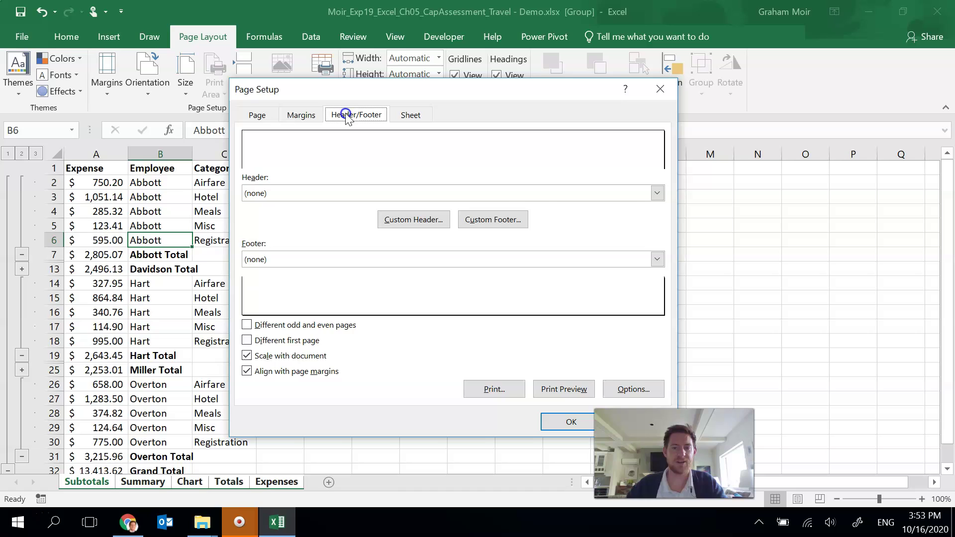
{"action": "left_click", "coordinate": [497, 218]}
{"action": "type", "text": "Graham Moir"}
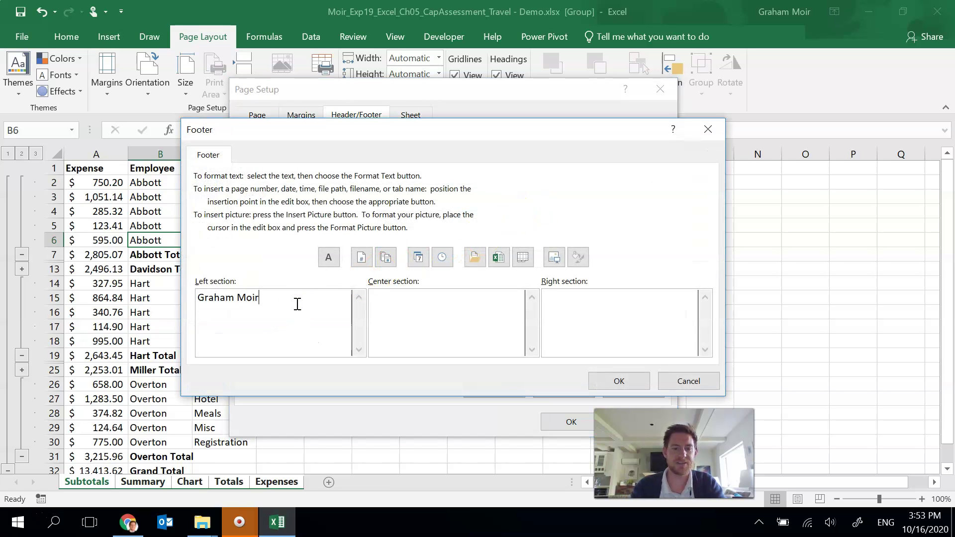
{"action": "key", "text": "Tab"}
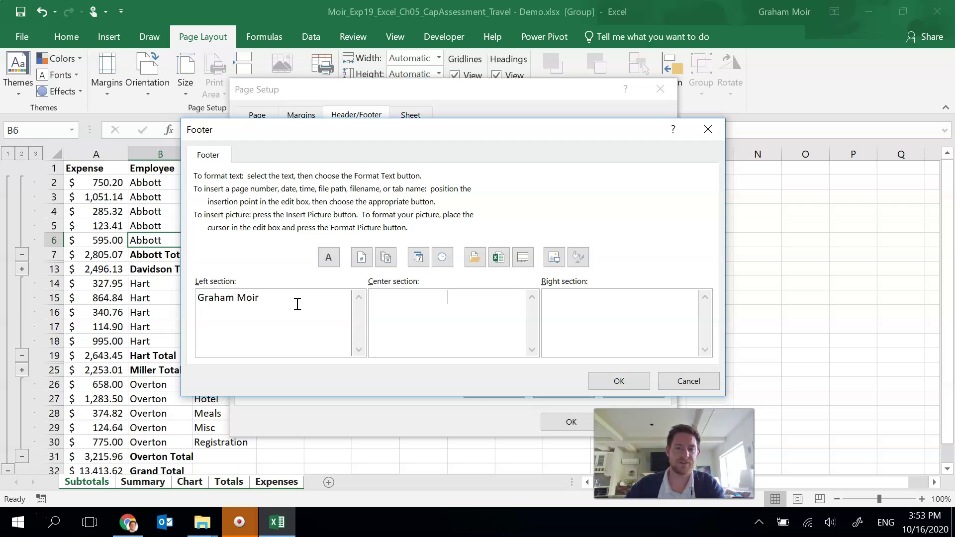
{"action": "left_click", "coordinate": [500, 257]}
{"action": "key", "text": "Tab"}
{"action": "left_click", "coordinate": [499, 257]}
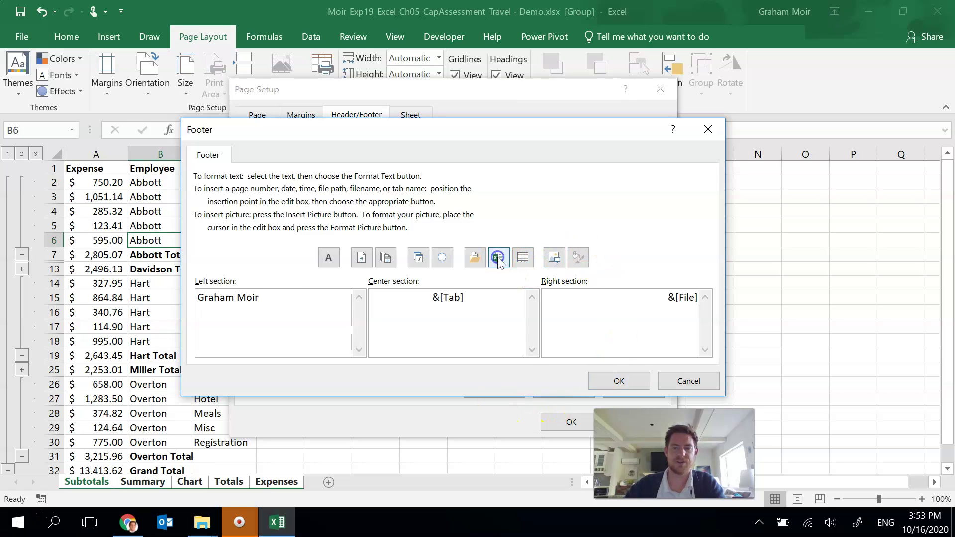
{"action": "left_click", "coordinate": [605, 381]}
{"action": "left_click", "coordinate": [566, 425]}
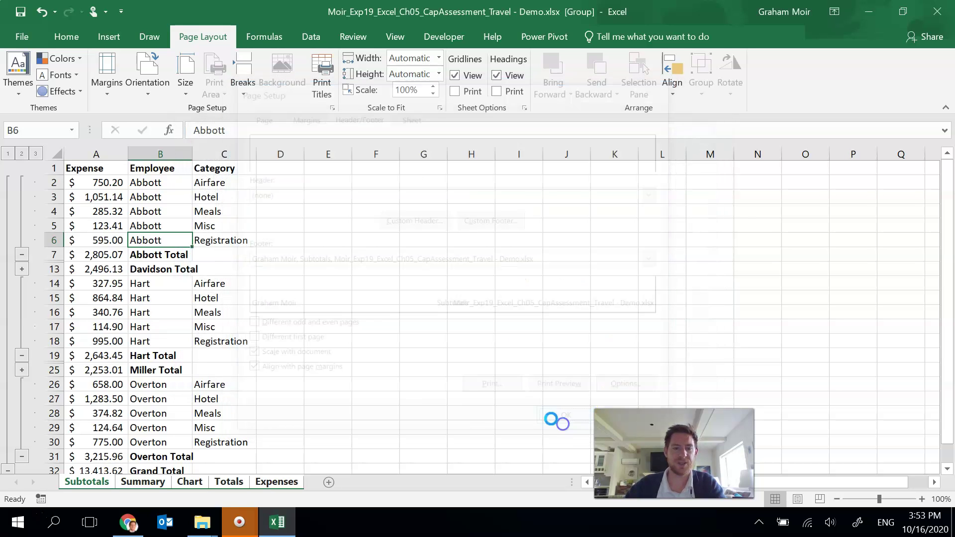
Ungroup the sheets by selecting the Expenses tab, then select cell D19.
{"action": "left_click", "coordinate": [257, 481]}
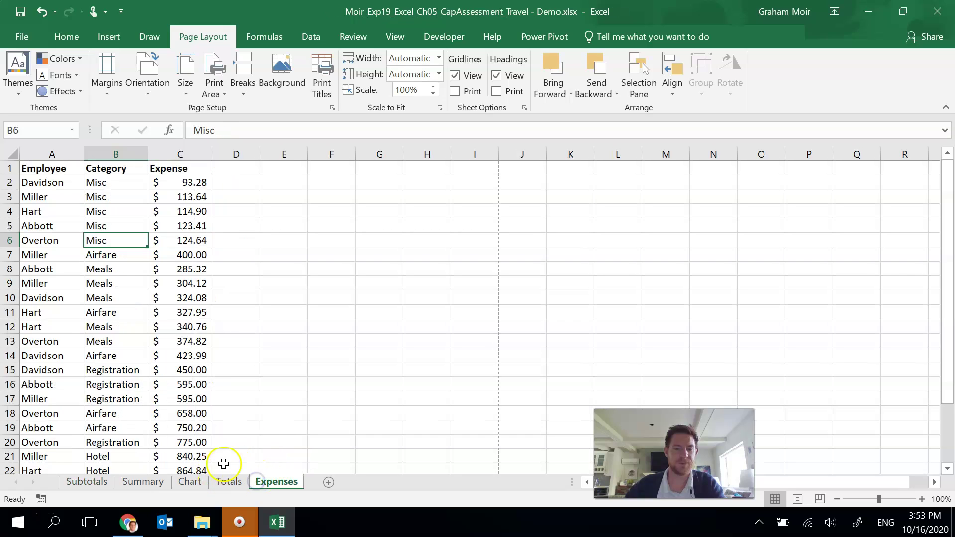
{"action": "left_click", "coordinate": [257, 422]}
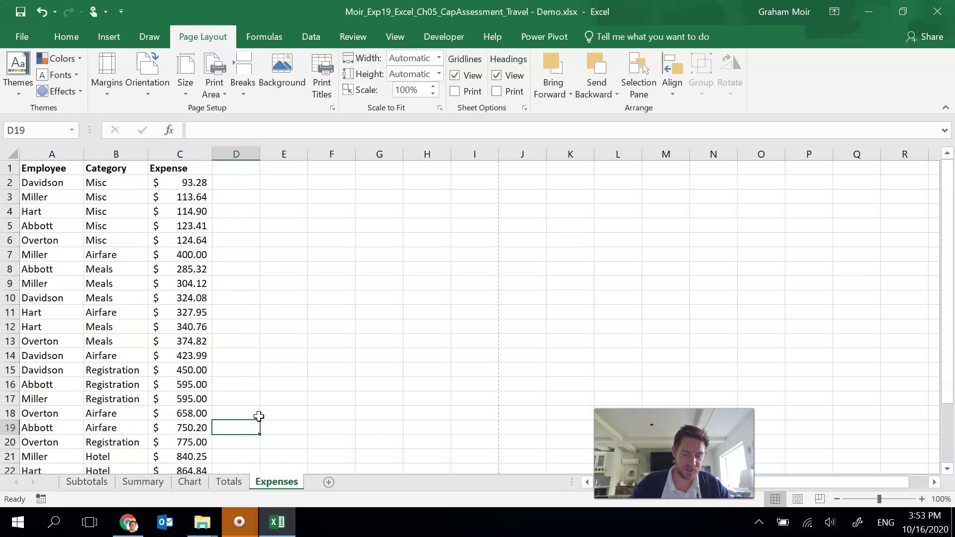